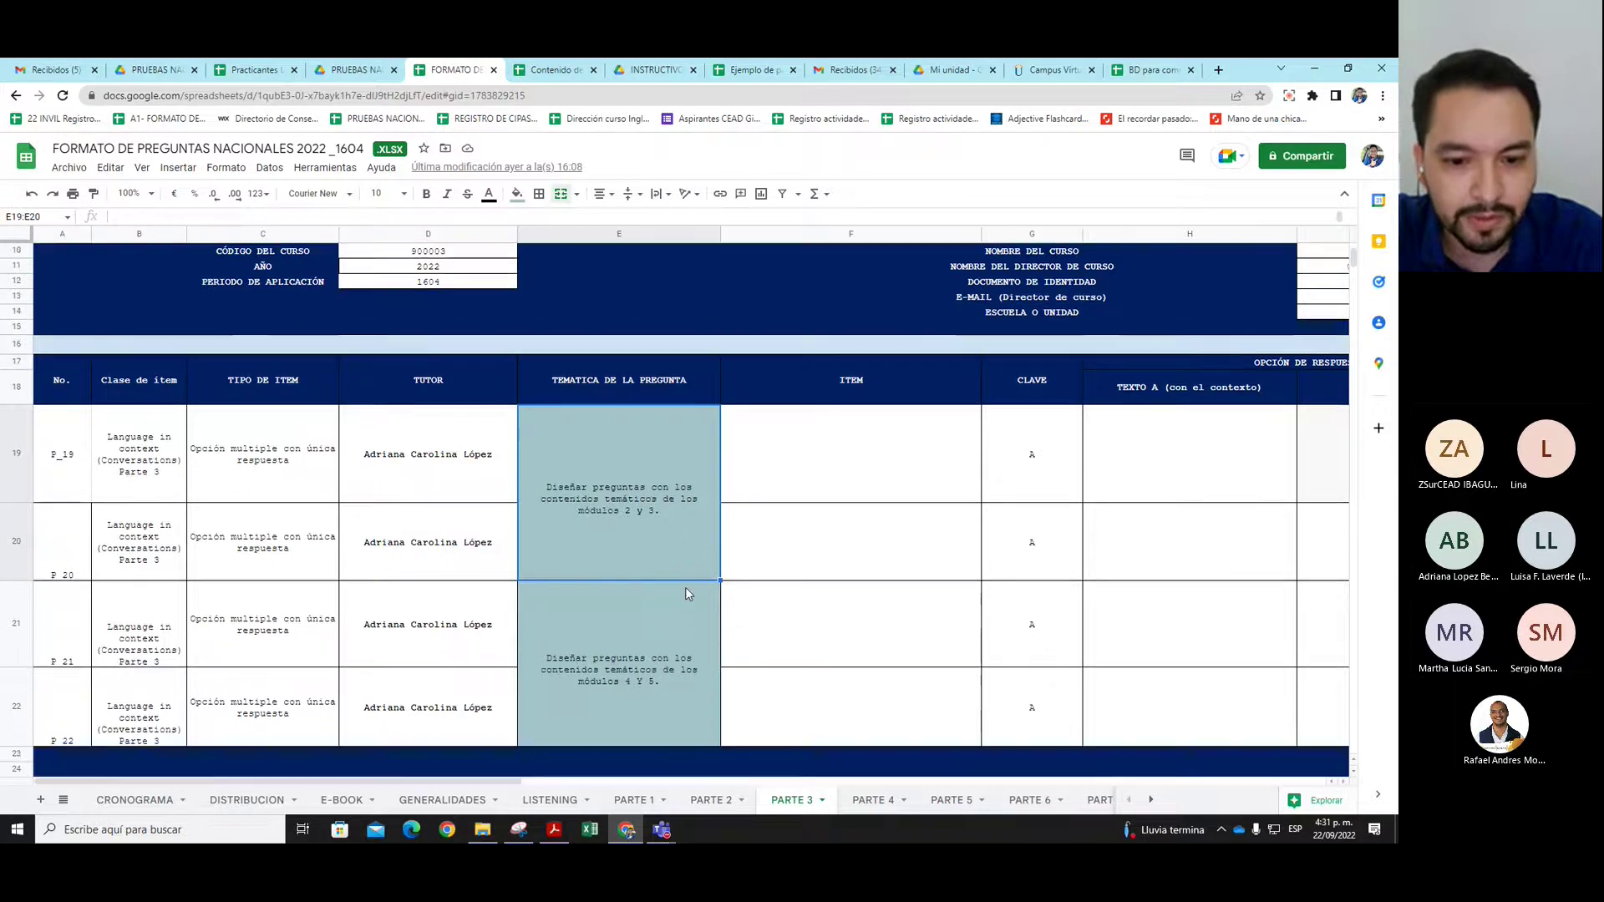
Check the module 4 and 5 topic cell in PARTE 3 and the Diseño de preguntas end date in the CRONOGRAMA sheet
{"action": "left_click", "coordinate": [608, 625]}
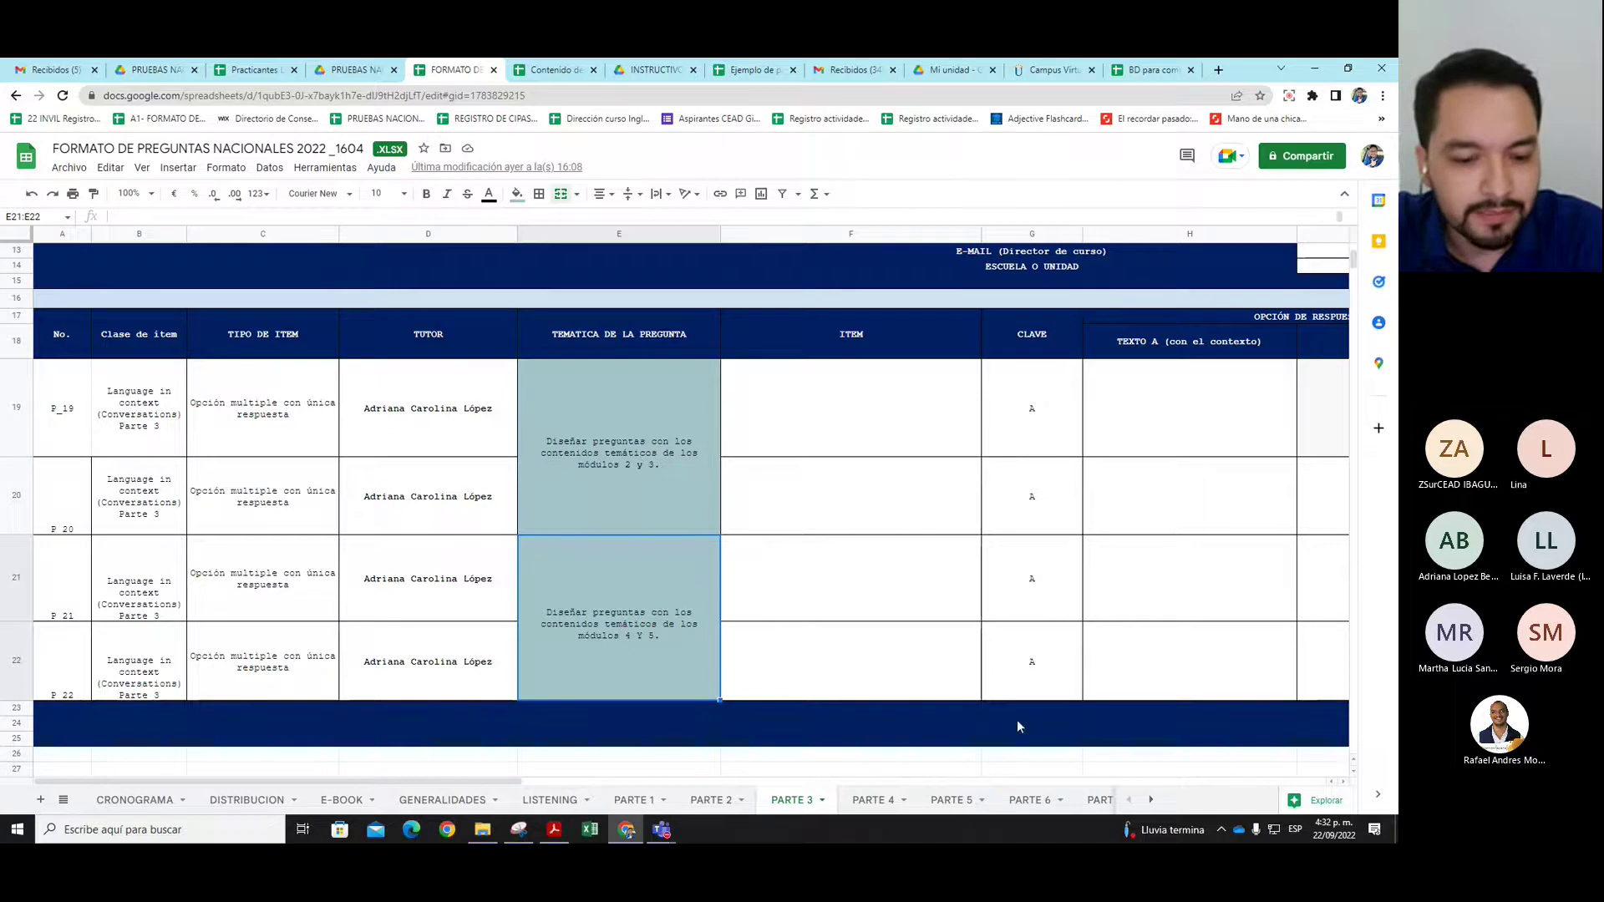
{"action": "left_click", "coordinate": [109, 802]}
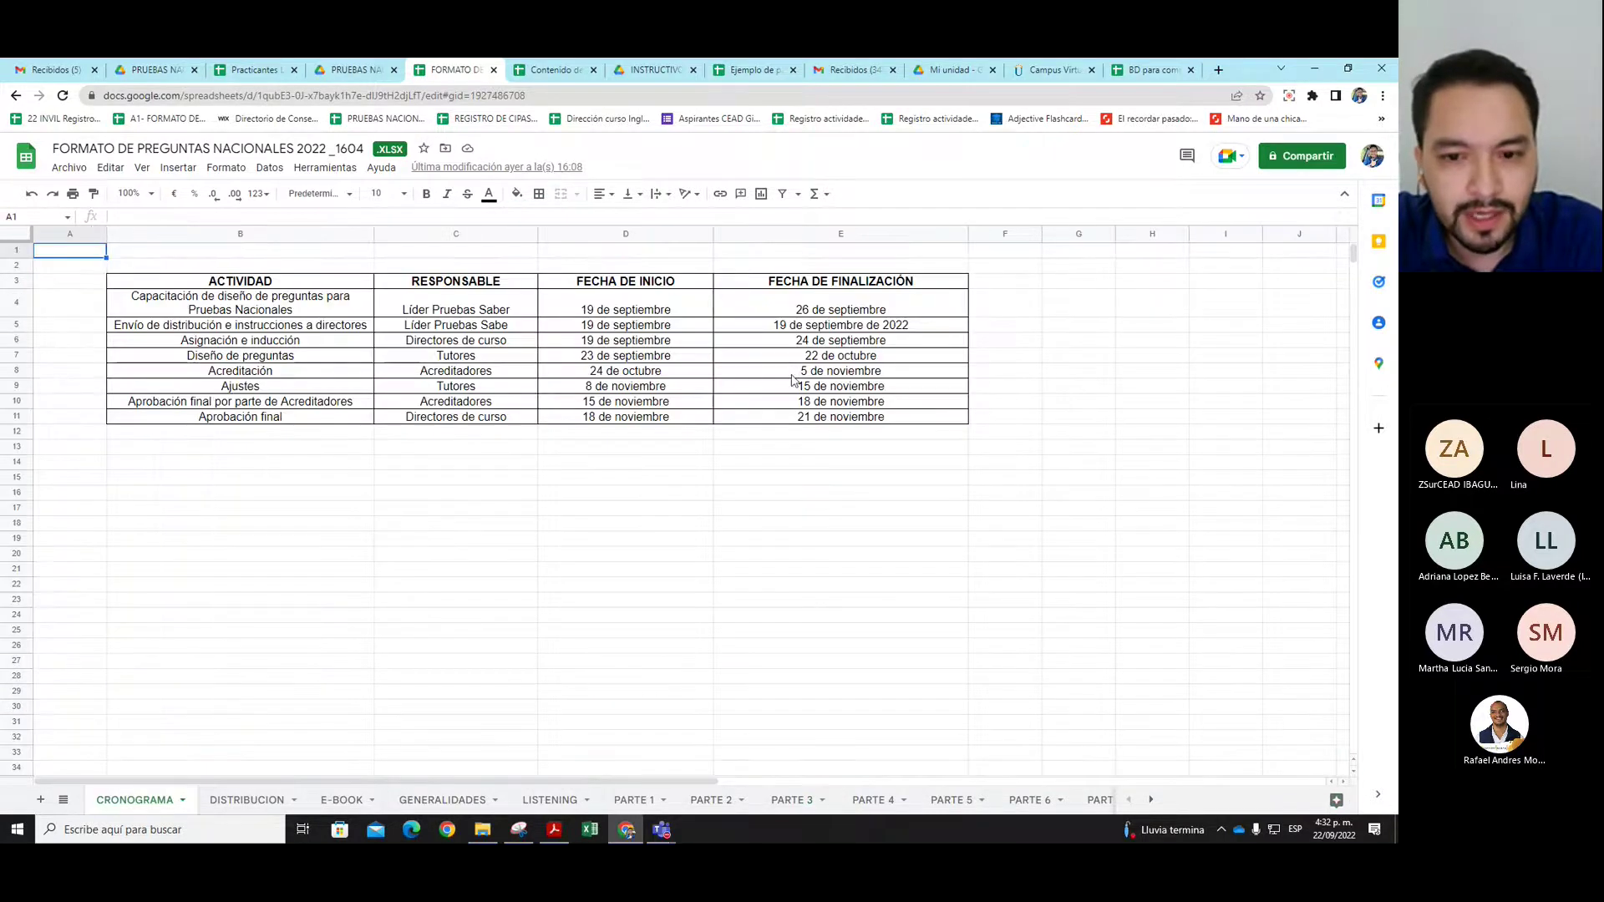
{"action": "left_click", "coordinate": [829, 358]}
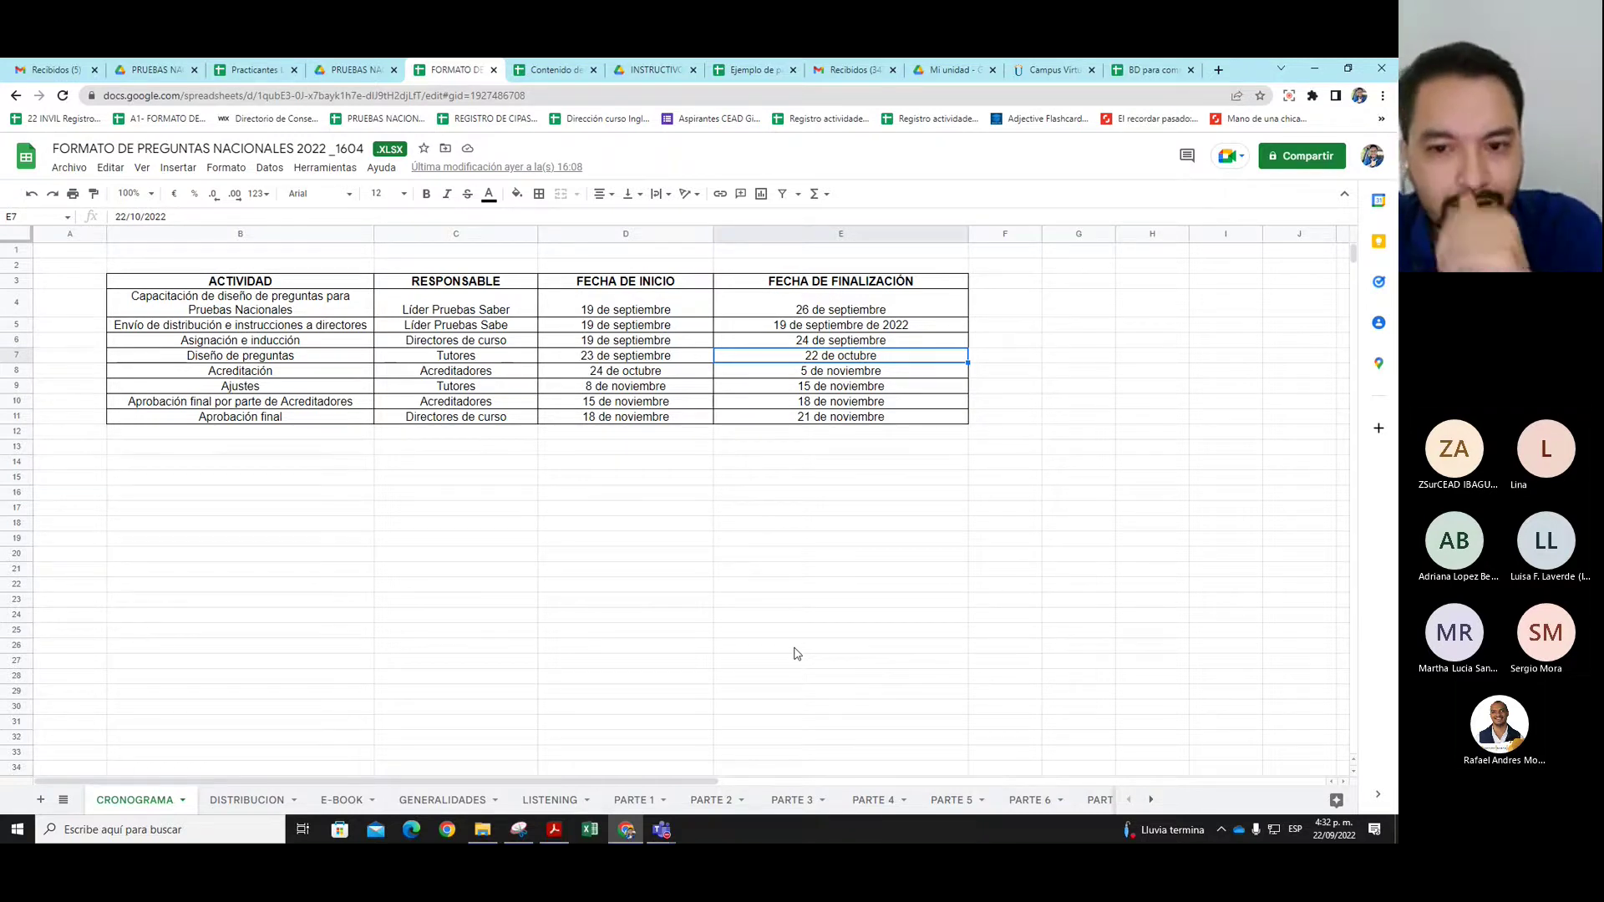
Switch to Google Drive and open the Audios MP3 folder inside Pruebas Nacionales B1 2022
{"action": "left_click", "coordinate": [356, 69]}
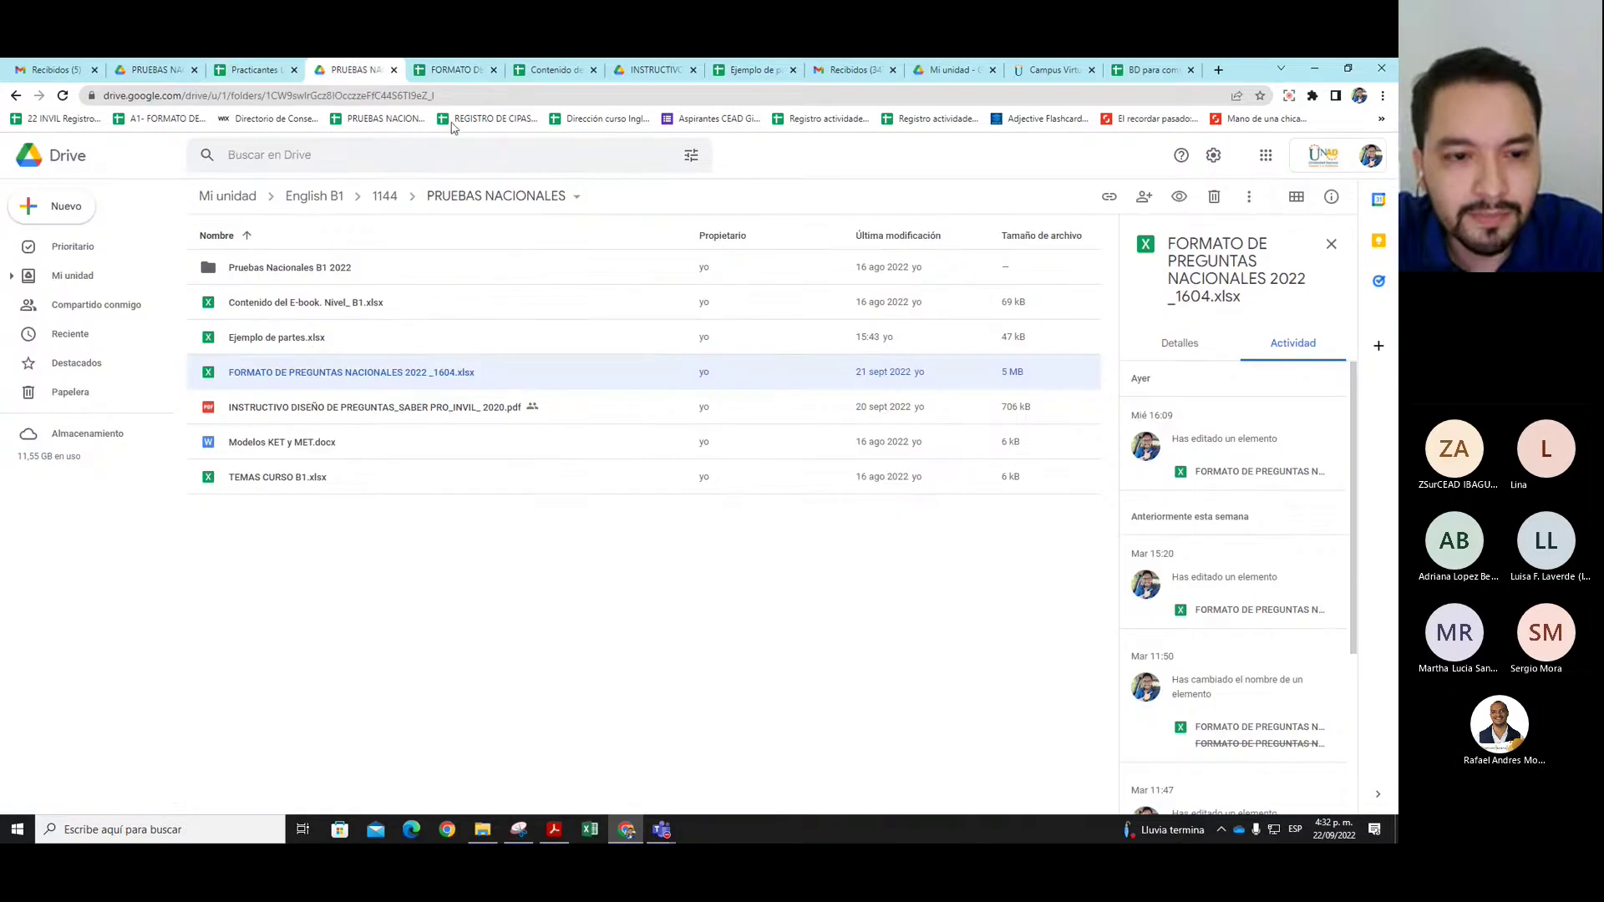
{"action": "left_click", "coordinate": [332, 274]}
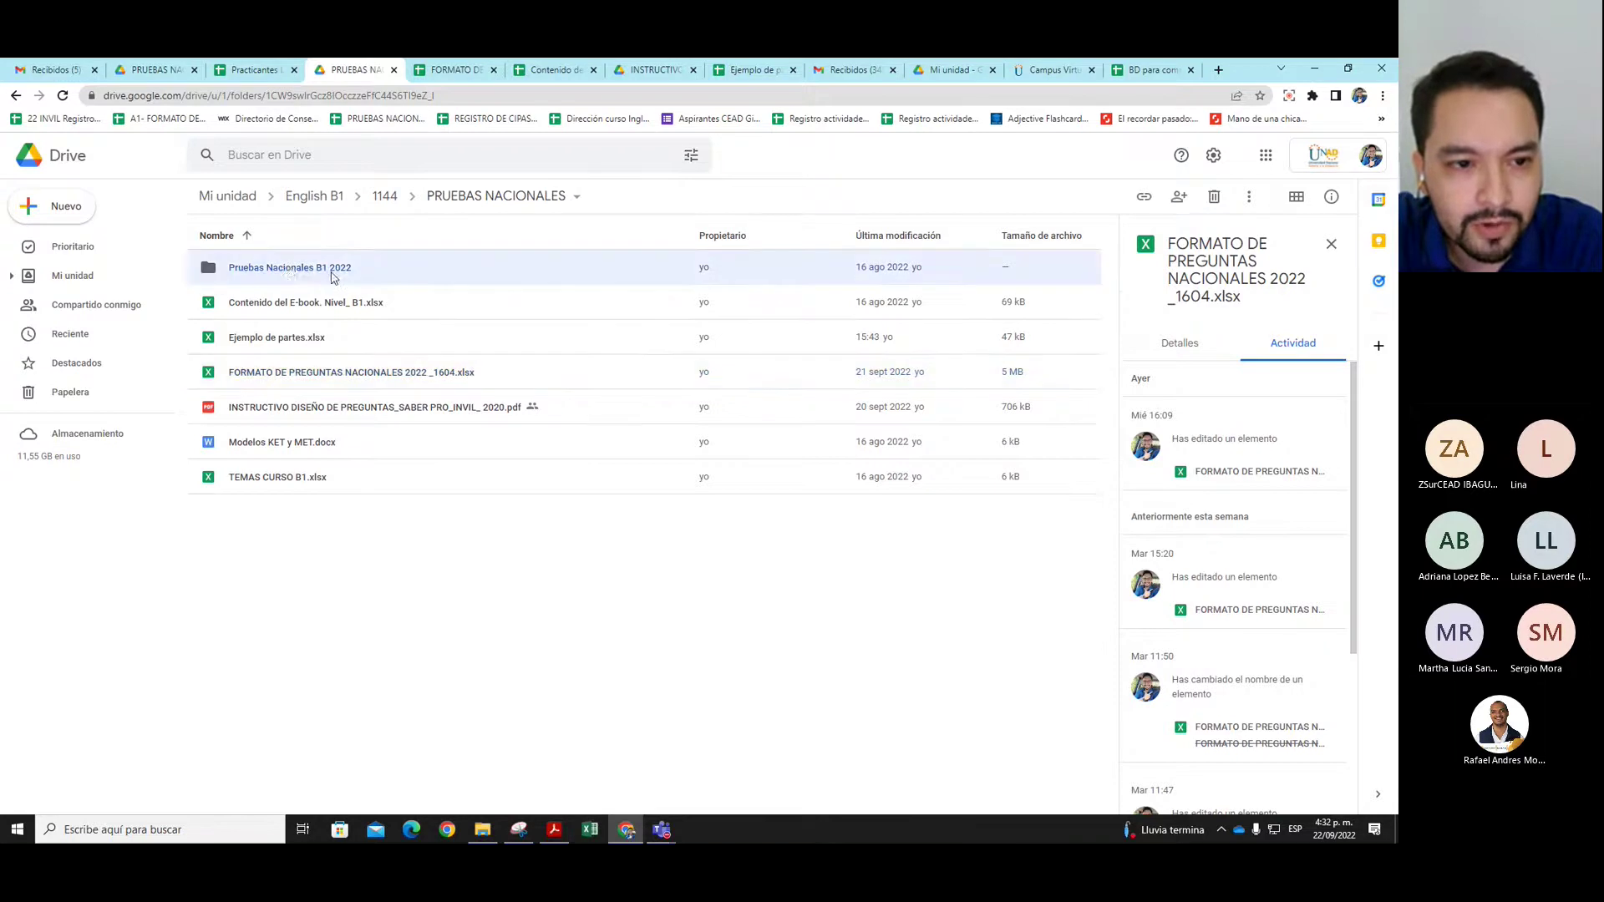
{"action": "double_click", "coordinate": [284, 266]}
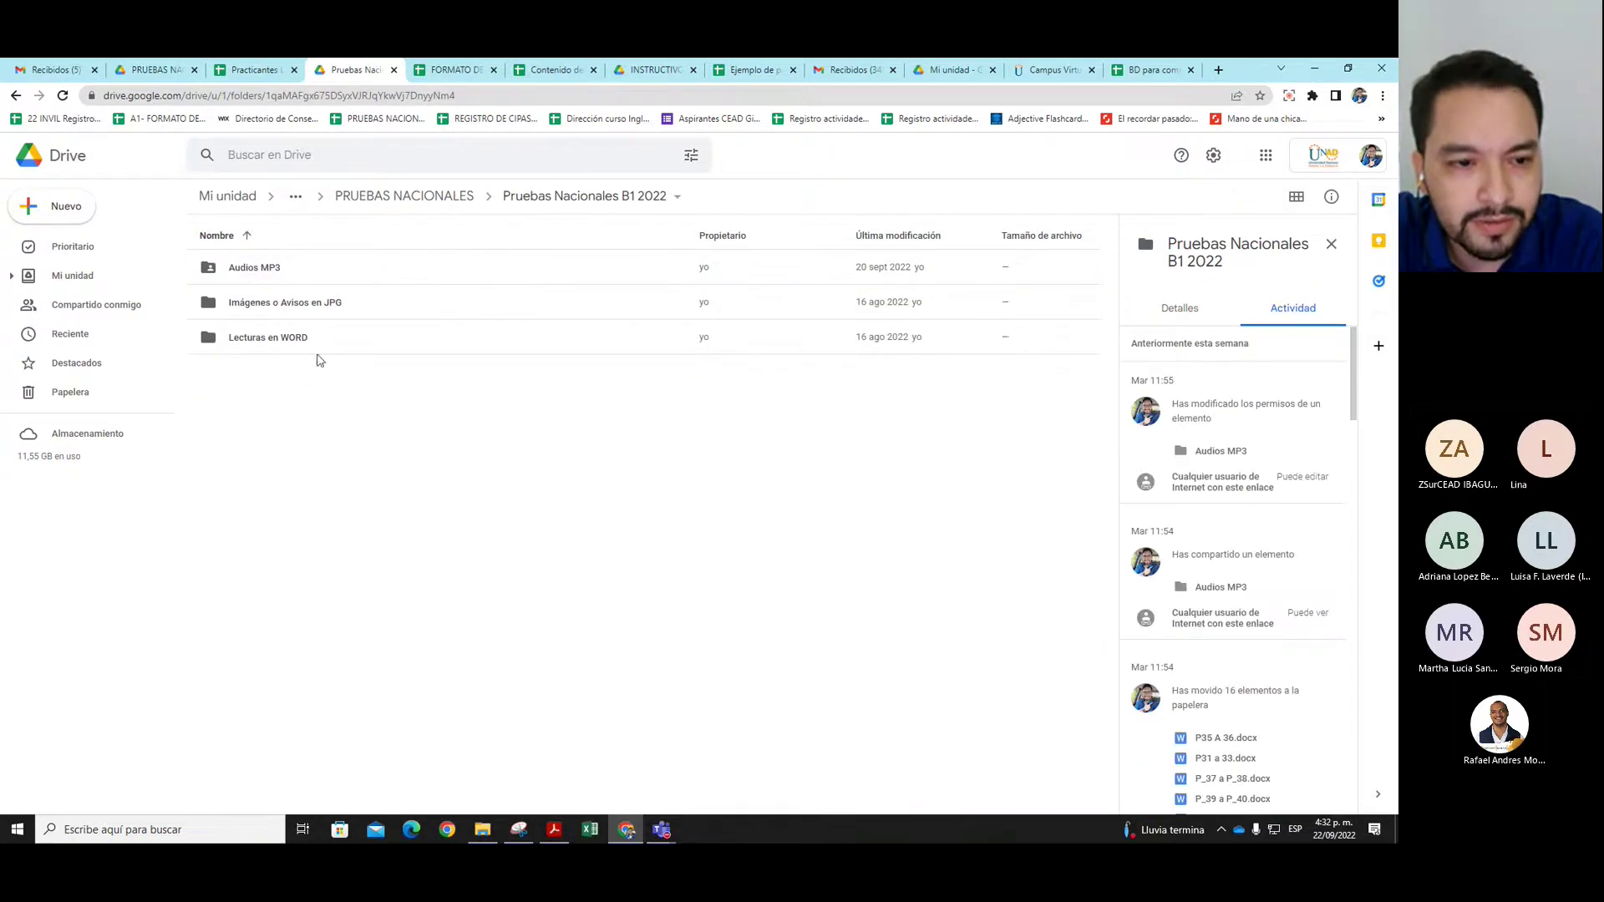
{"action": "left_click", "coordinate": [15, 95]}
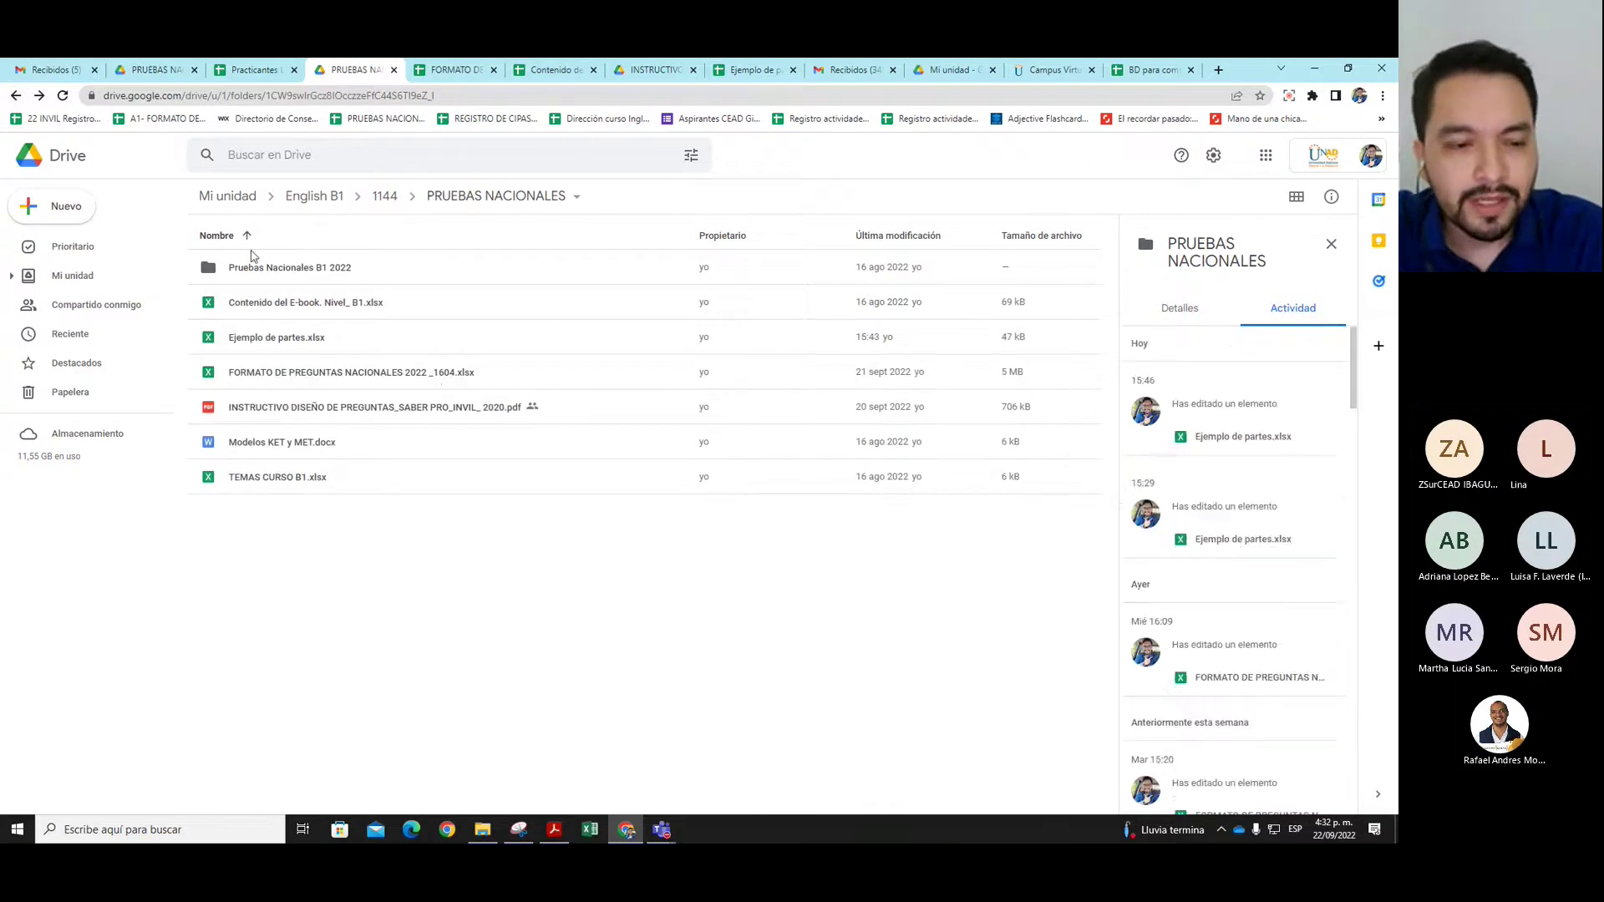
{"action": "double_click", "coordinate": [288, 269]}
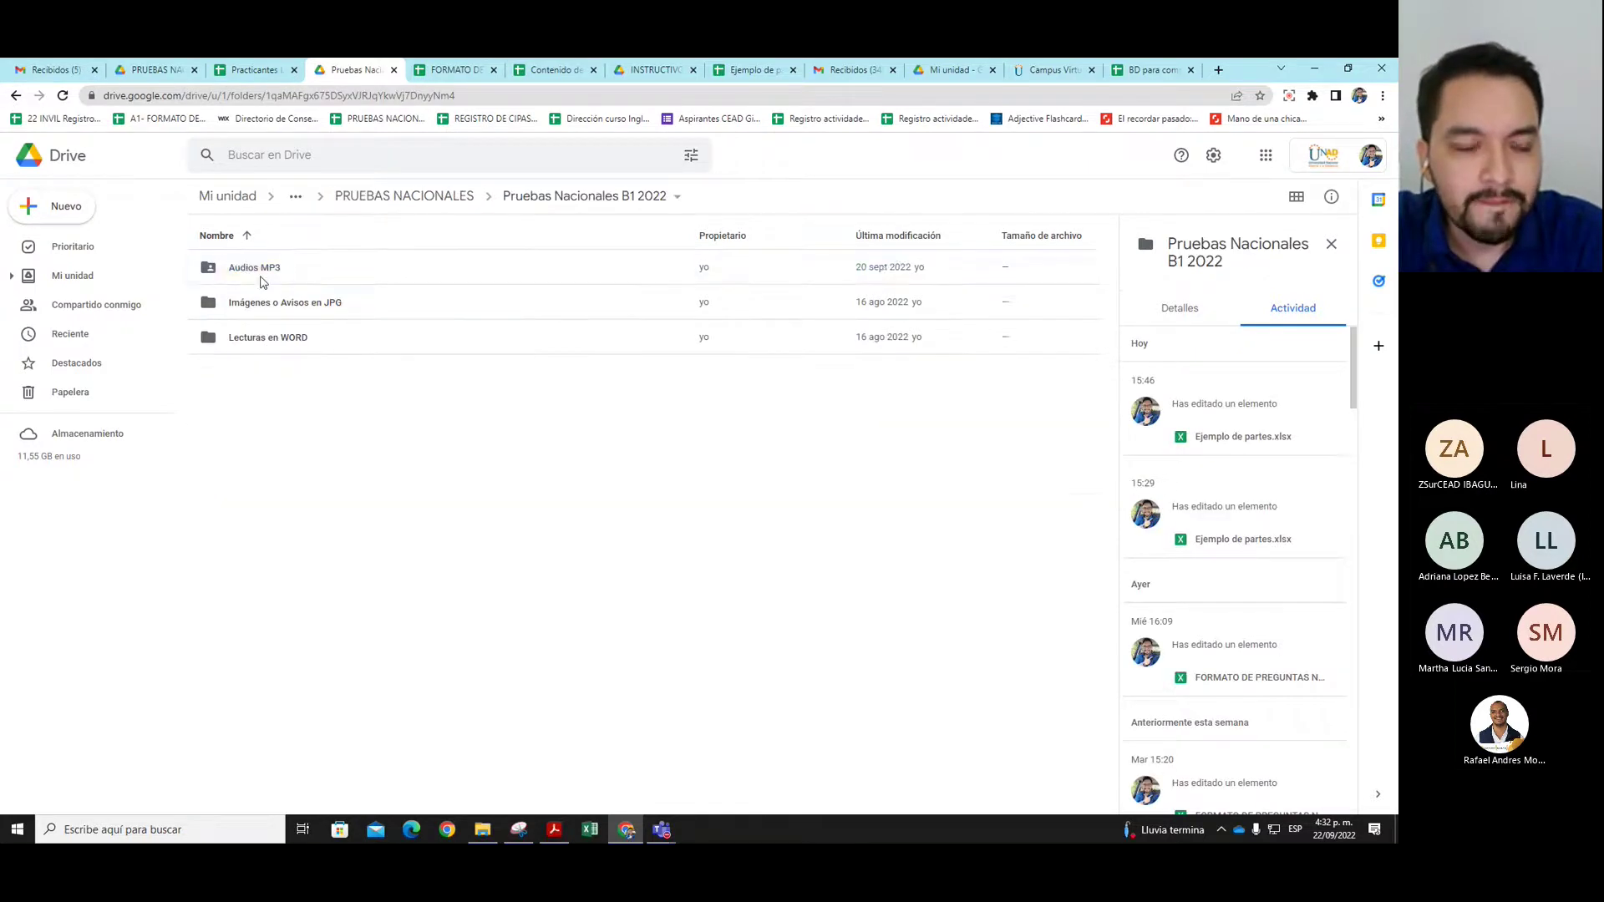
{"action": "left_click", "coordinate": [261, 282]}
{"action": "double_click", "coordinate": [261, 283]}
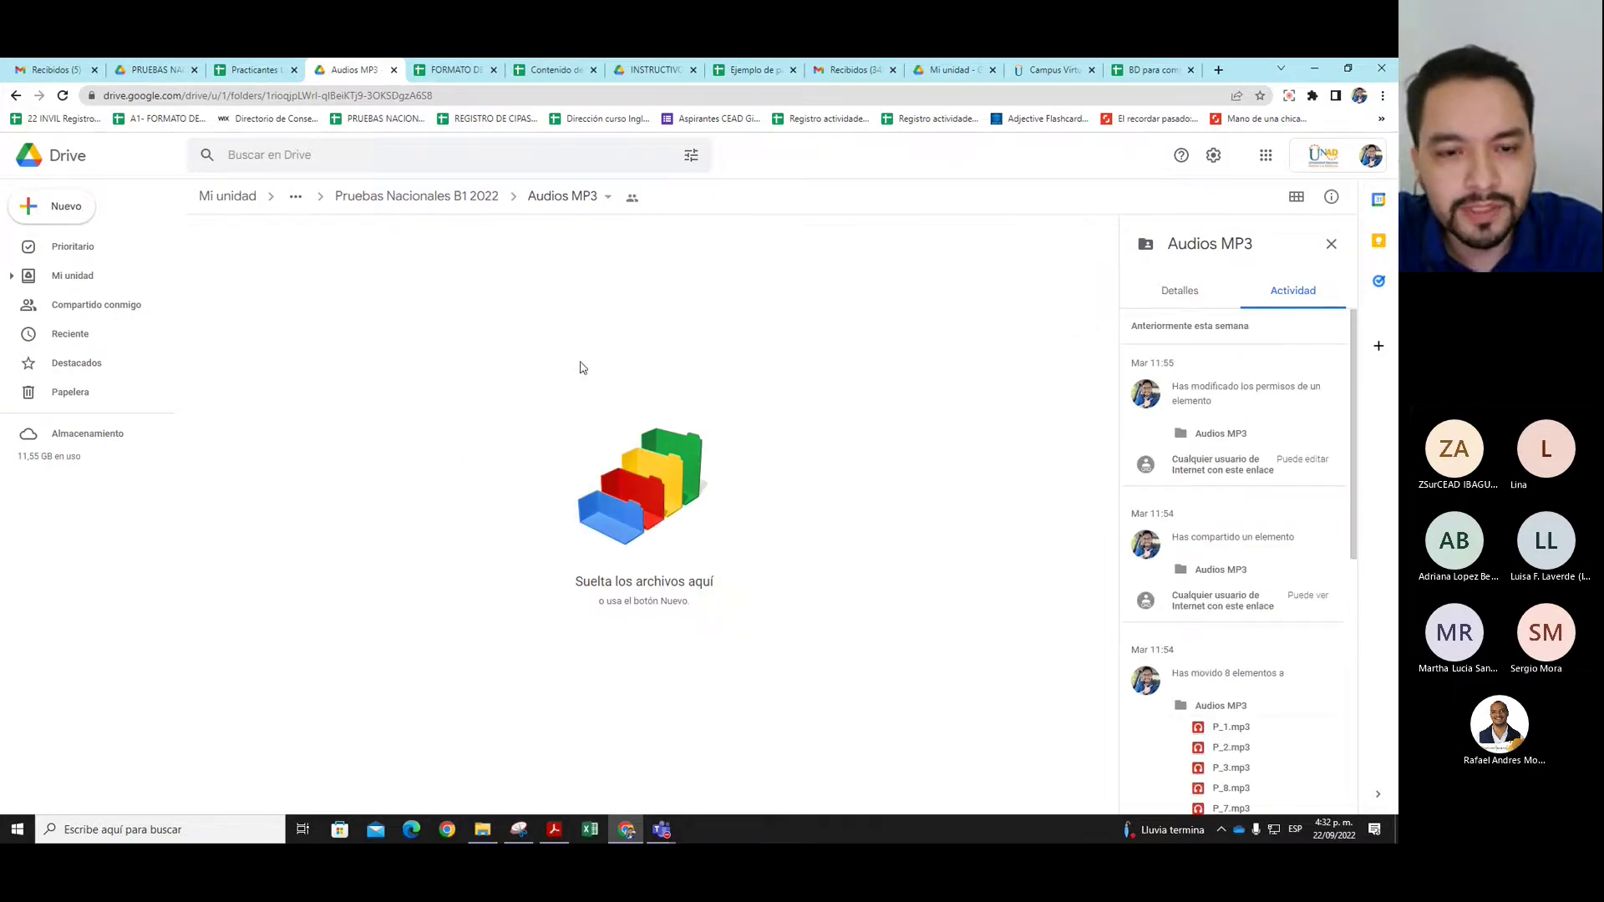
Return to the FORMATO DE PREGUNTAS NACIONALES spreadsheet and examine the LISTENING sheet's question numbers from P_1 to P_3, checking the Audios MP3 folder alongside
{"action": "left_click", "coordinate": [452, 69]}
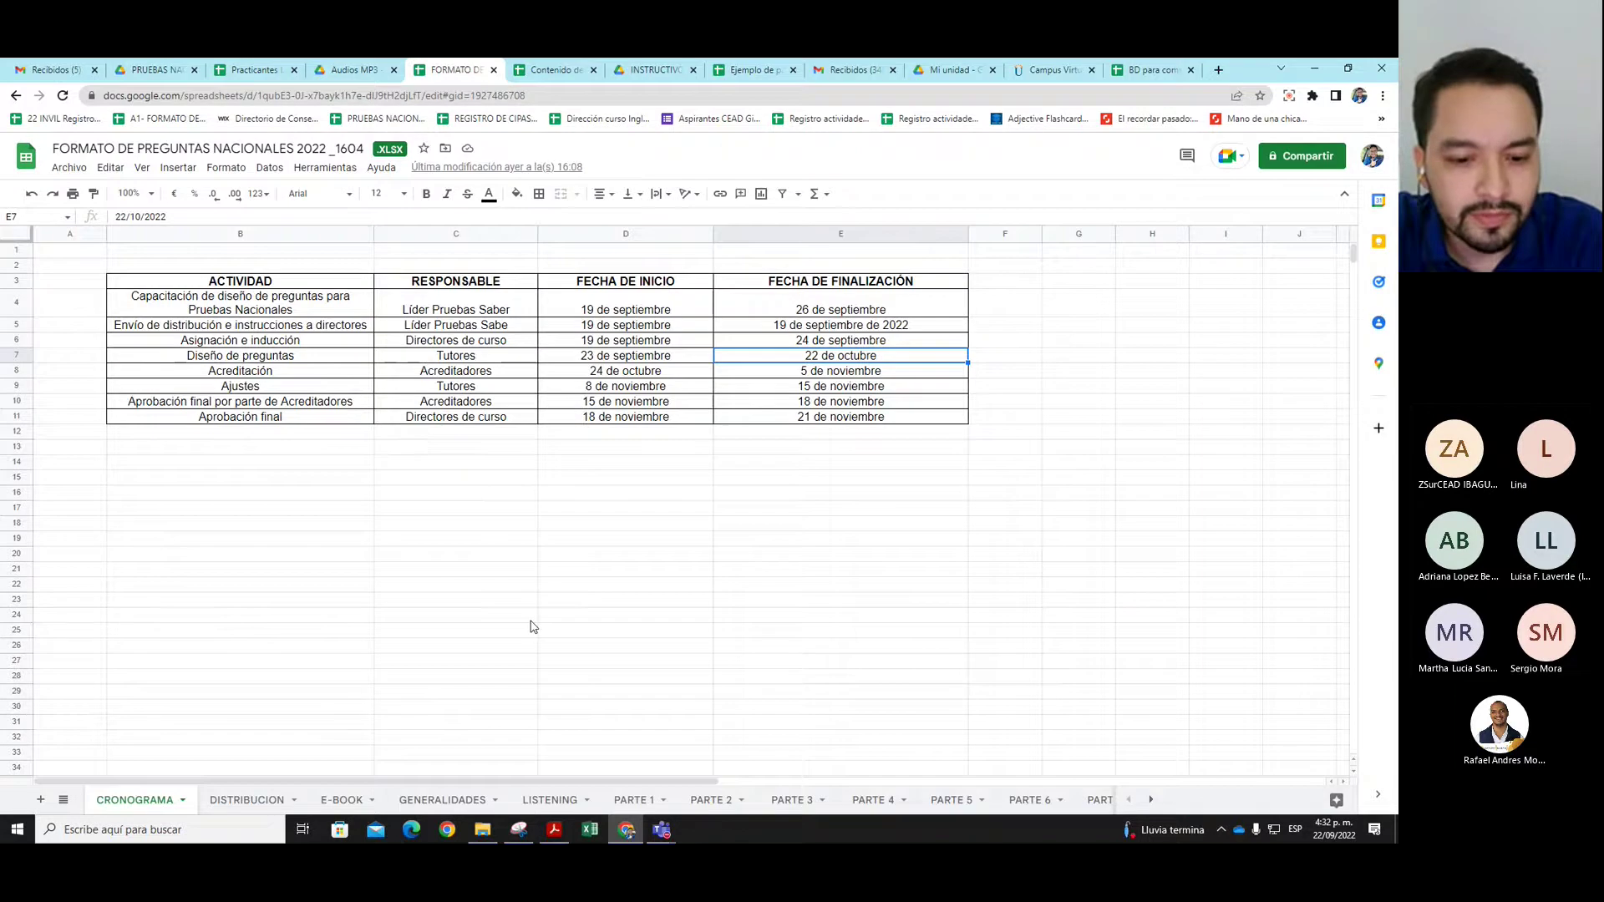
{"action": "left_click", "coordinate": [552, 801]}
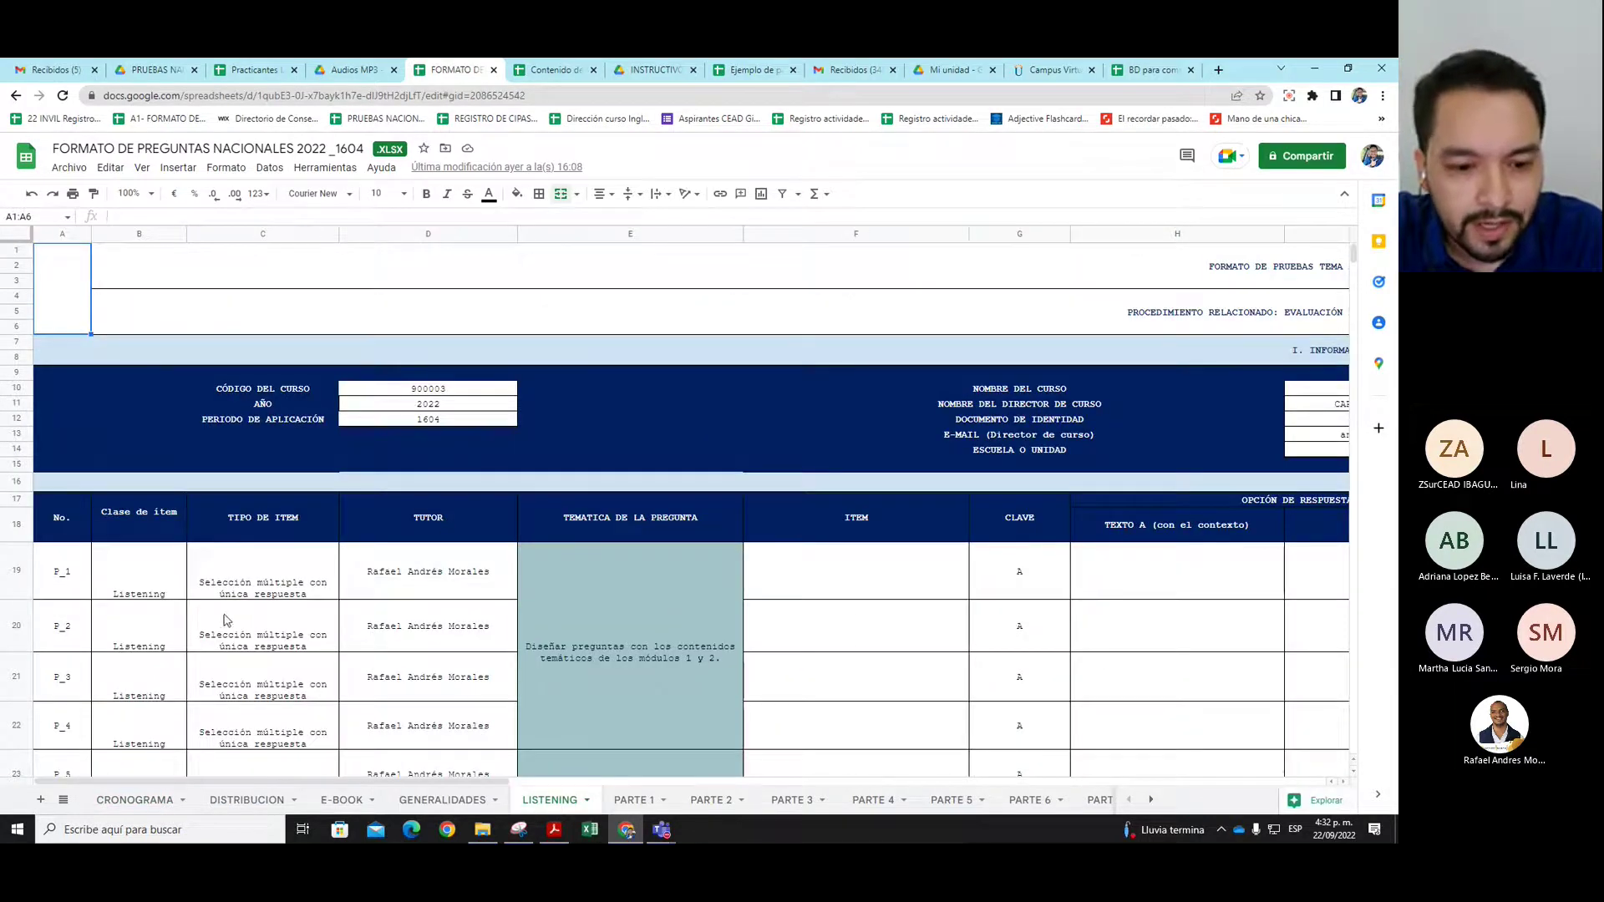
{"action": "scroll", "coordinate": [310, 608], "scroll_direction": "down", "scroll_amount": 1}
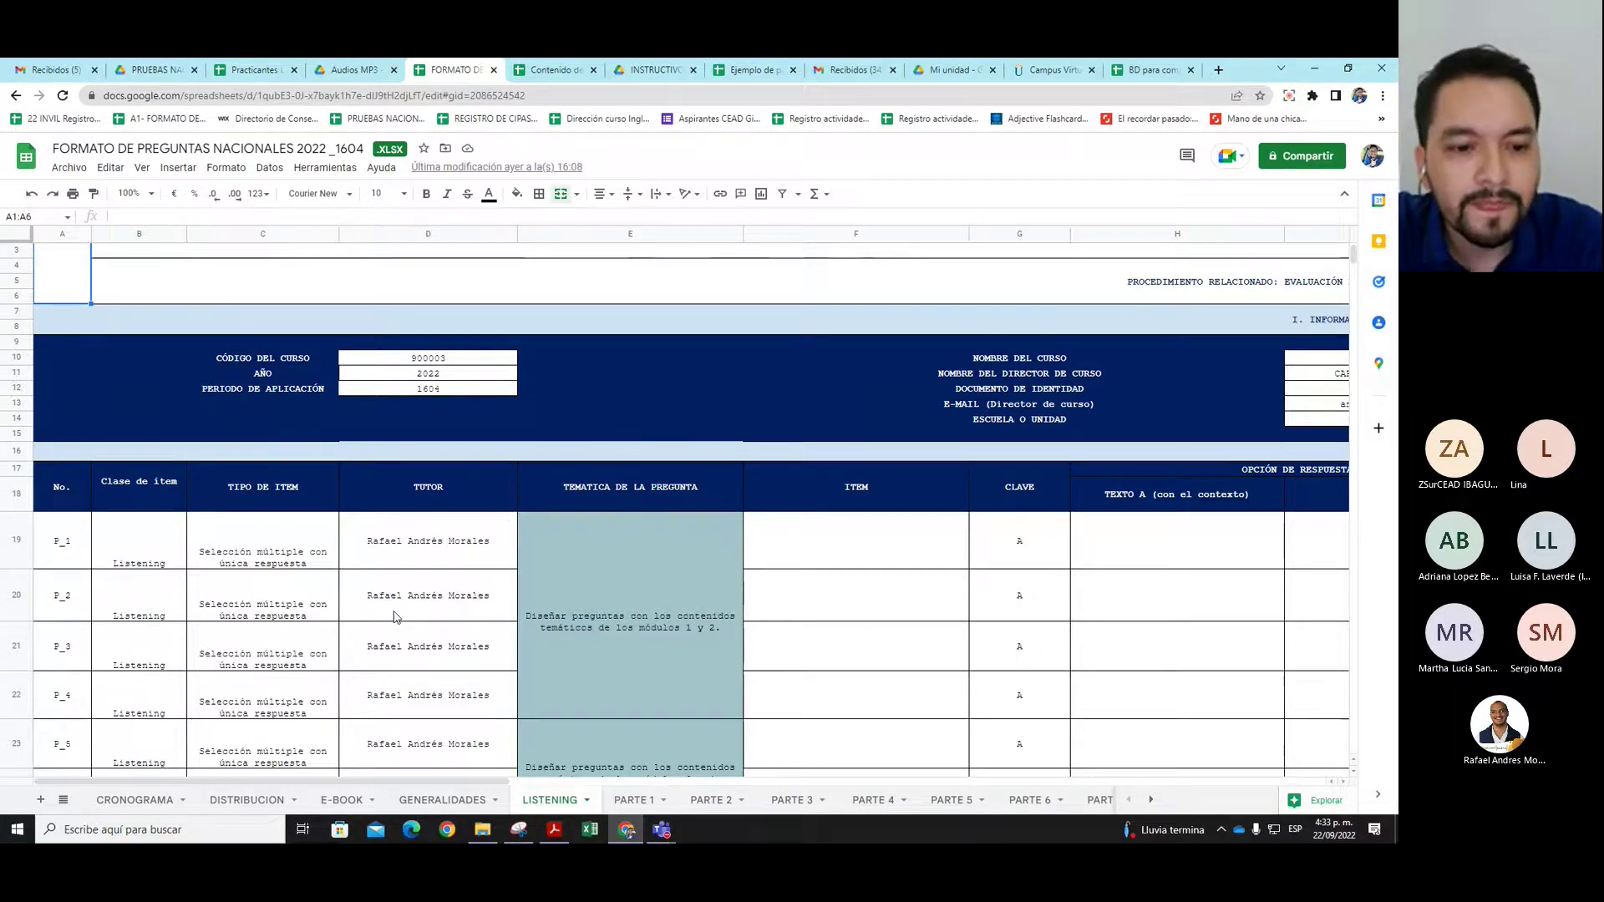
{"action": "left_click", "coordinate": [344, 73]}
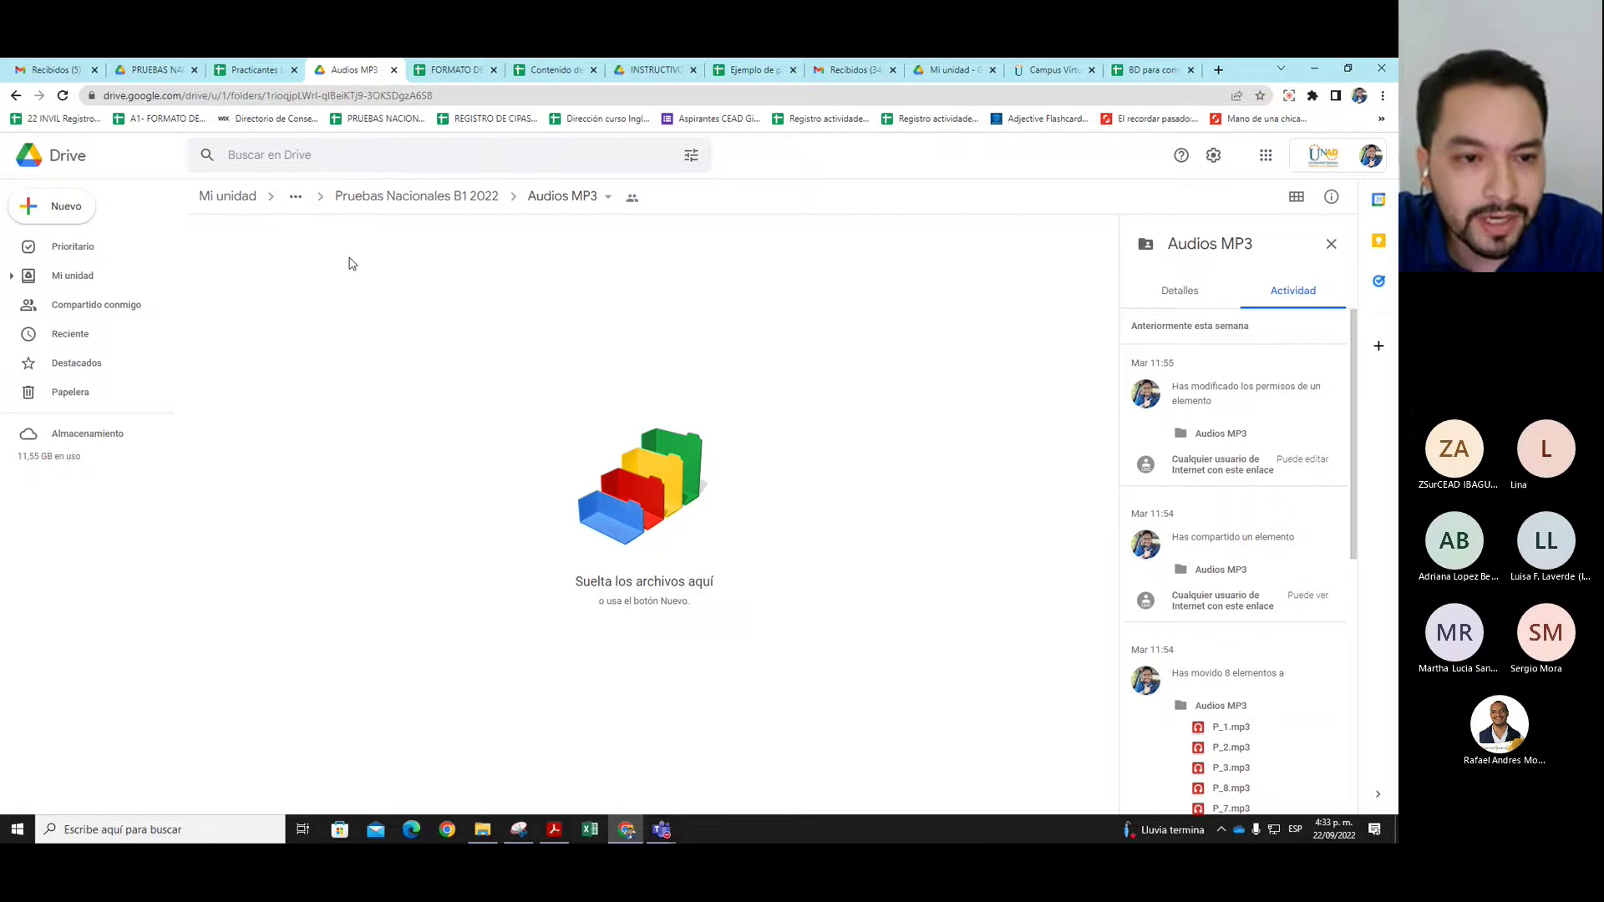
{"action": "left_click", "coordinate": [418, 72]}
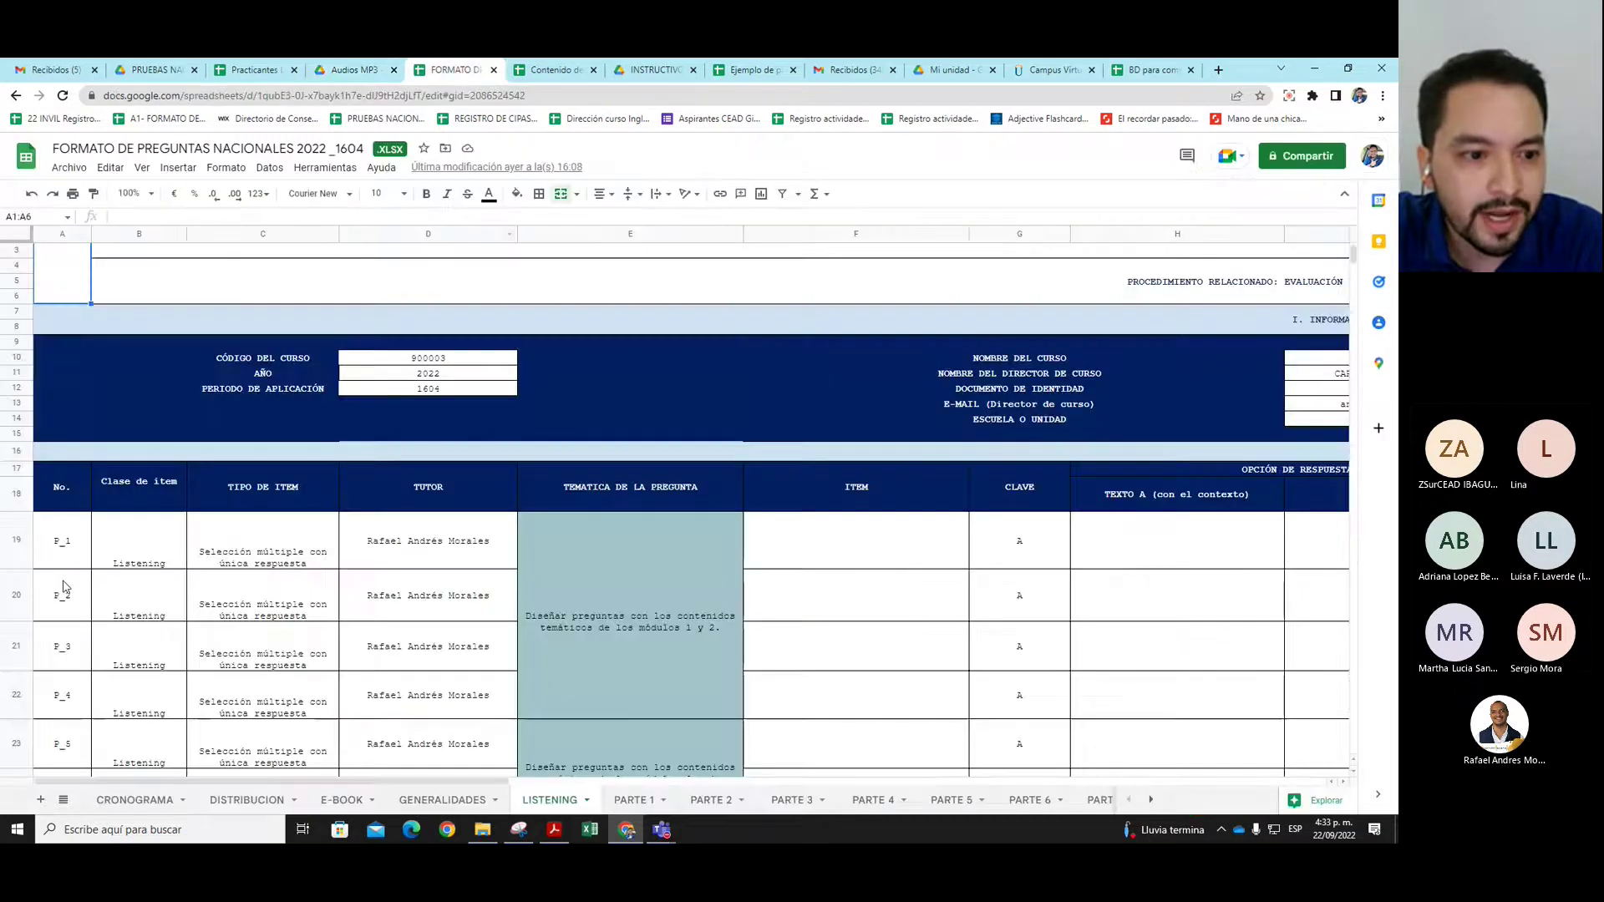
{"action": "left_click", "coordinate": [64, 542]}
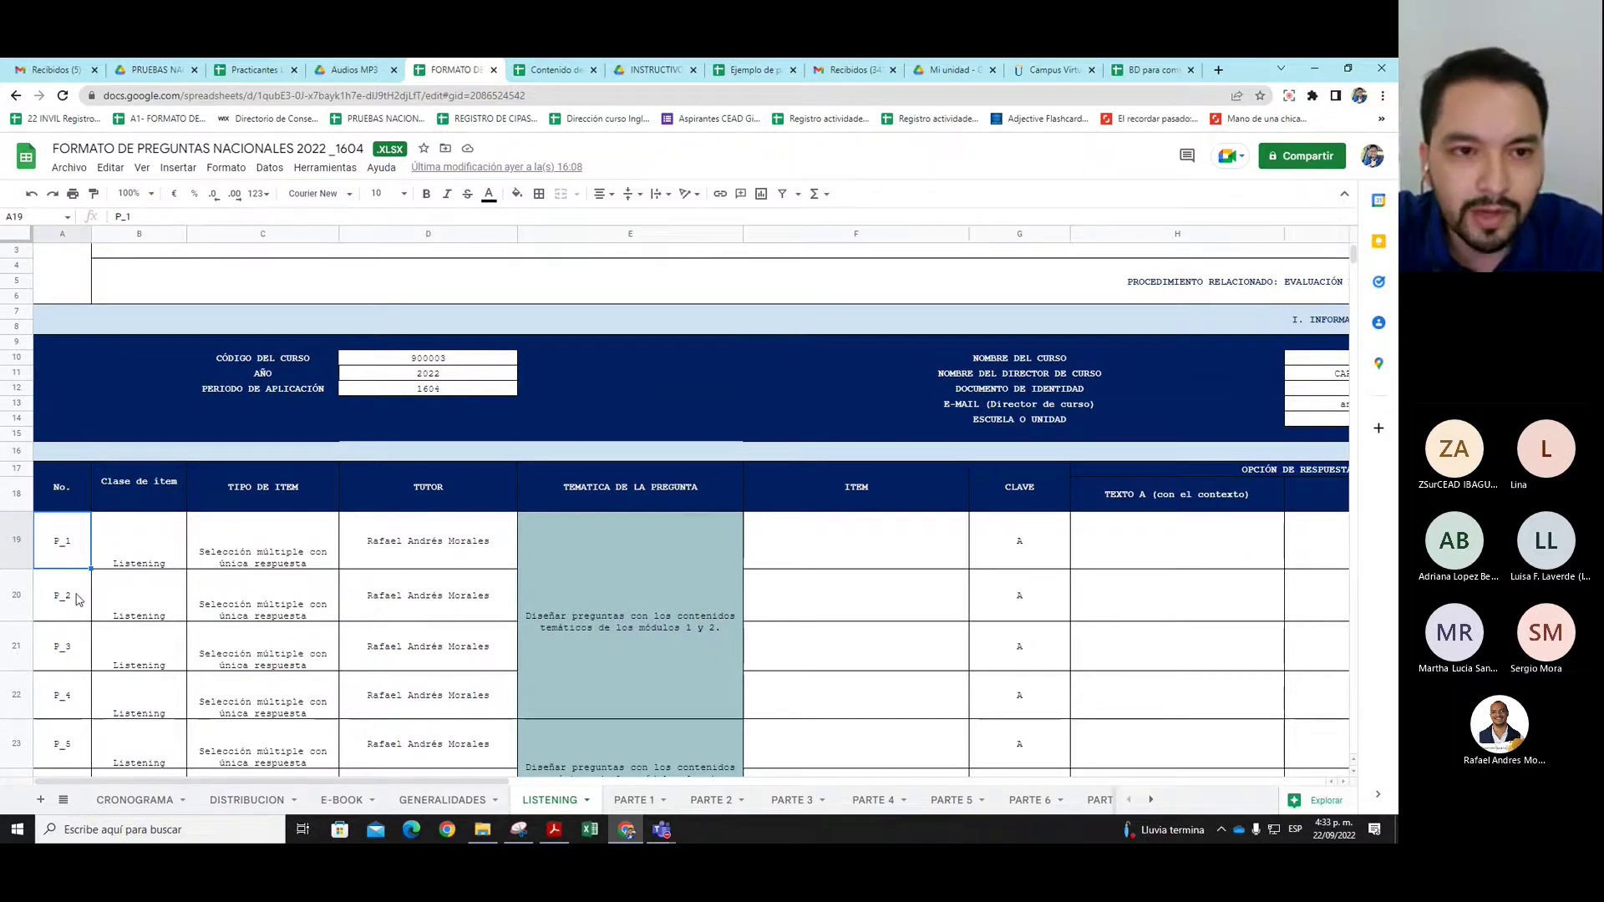
{"action": "scroll", "coordinate": [251, 418], "scroll_direction": "down", "scroll_amount": 2}
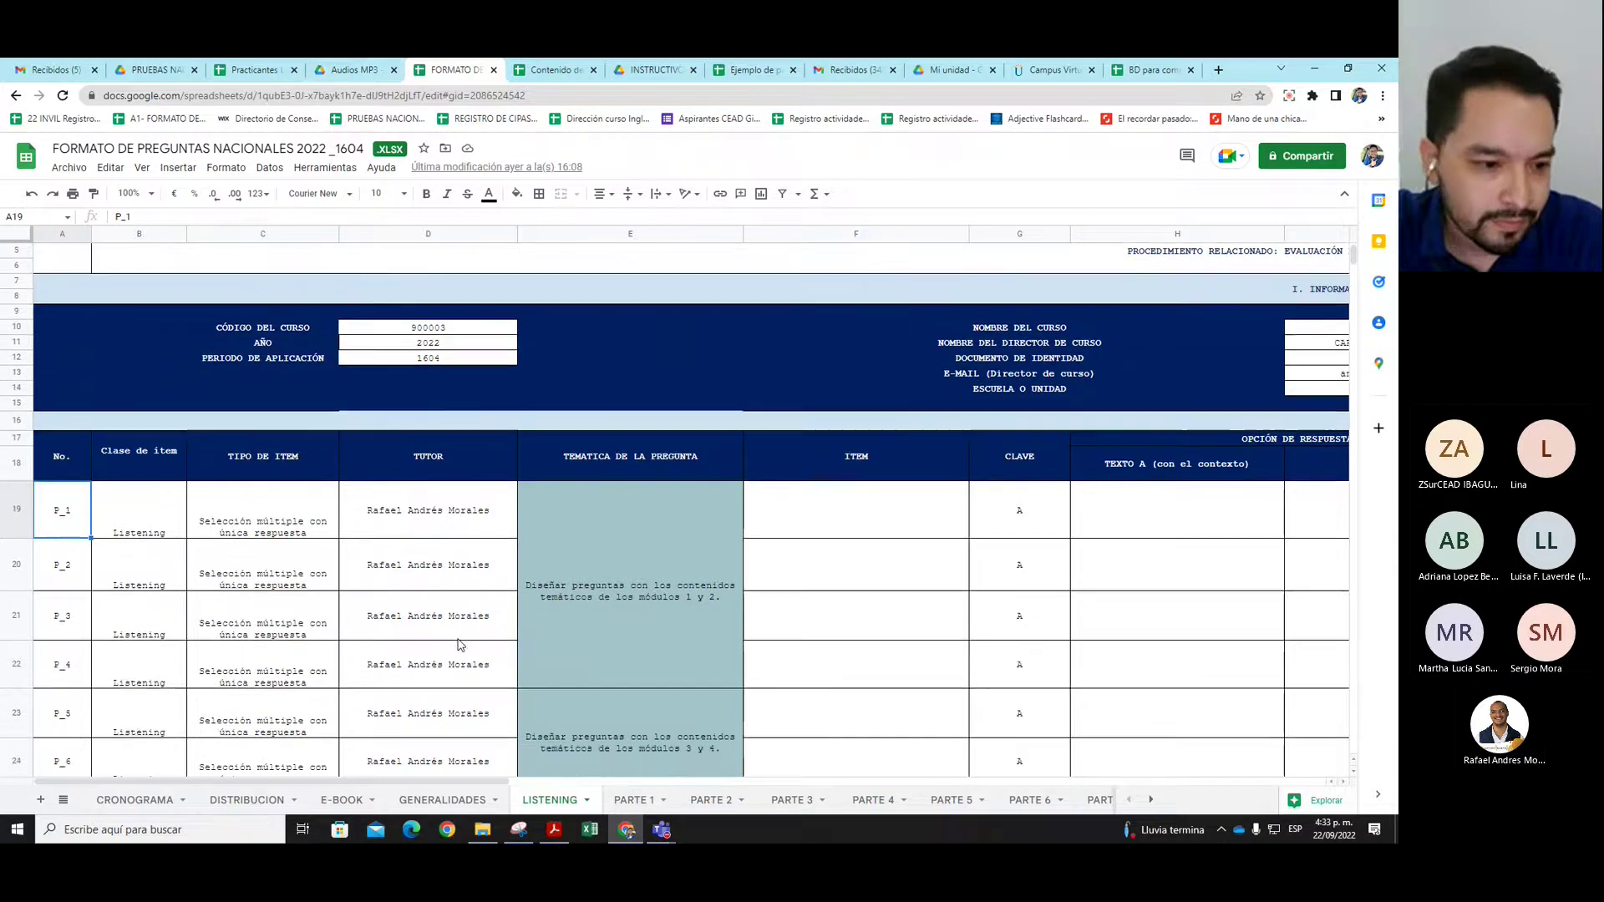
{"action": "key", "text": "Down"}
{"action": "key", "text": "Down"}
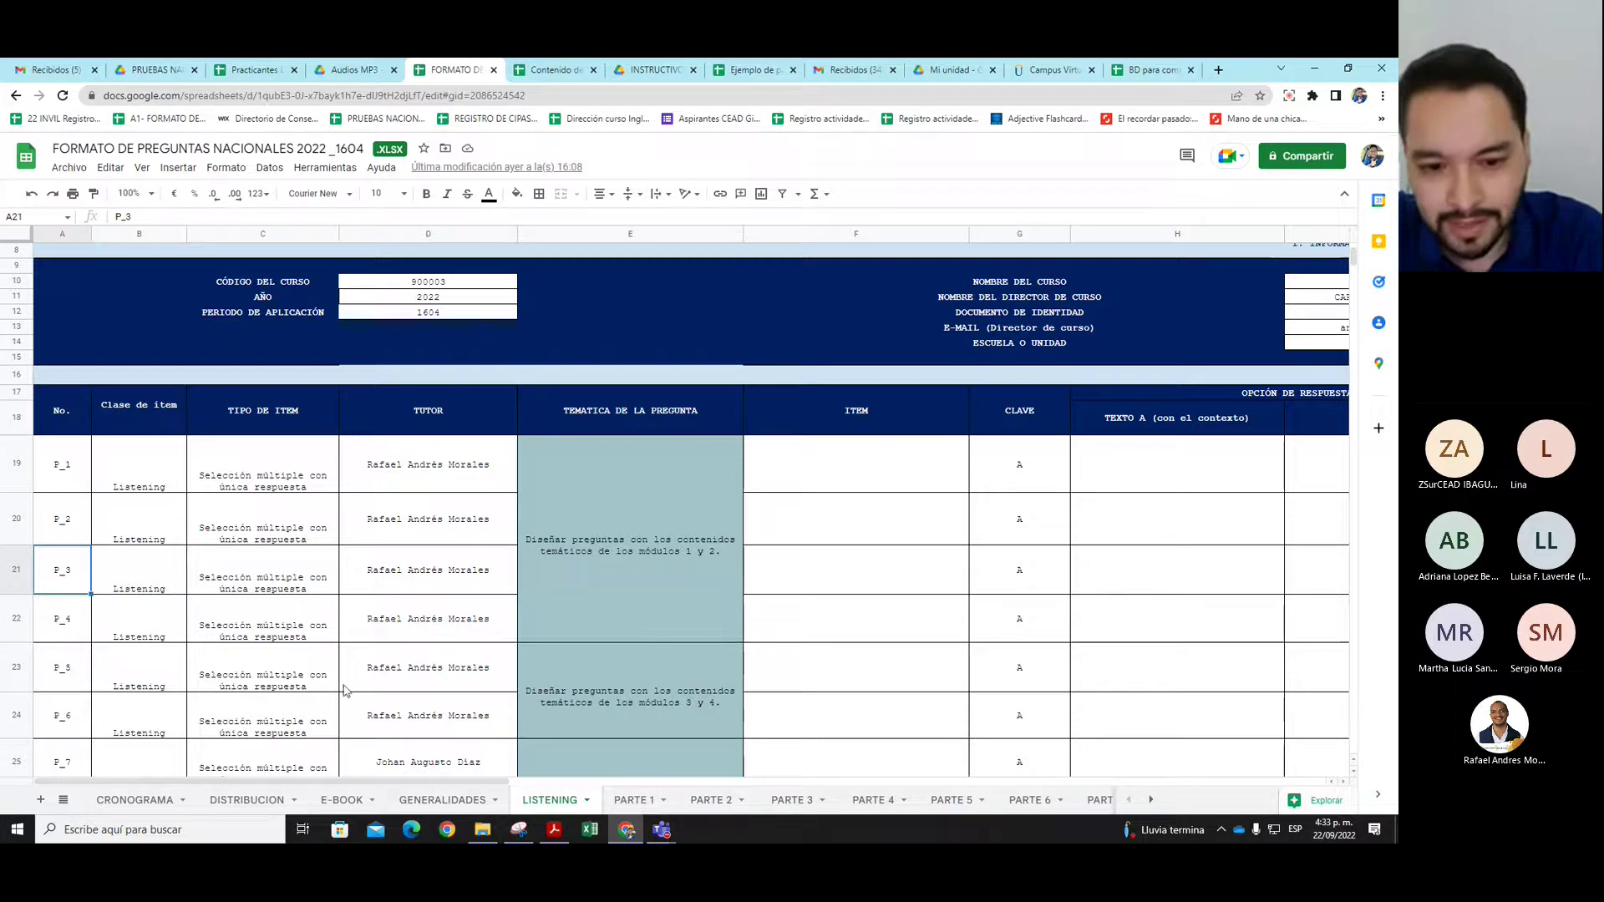
{"action": "scroll", "coordinate": [349, 687], "scroll_direction": "down", "scroll_amount": 1}
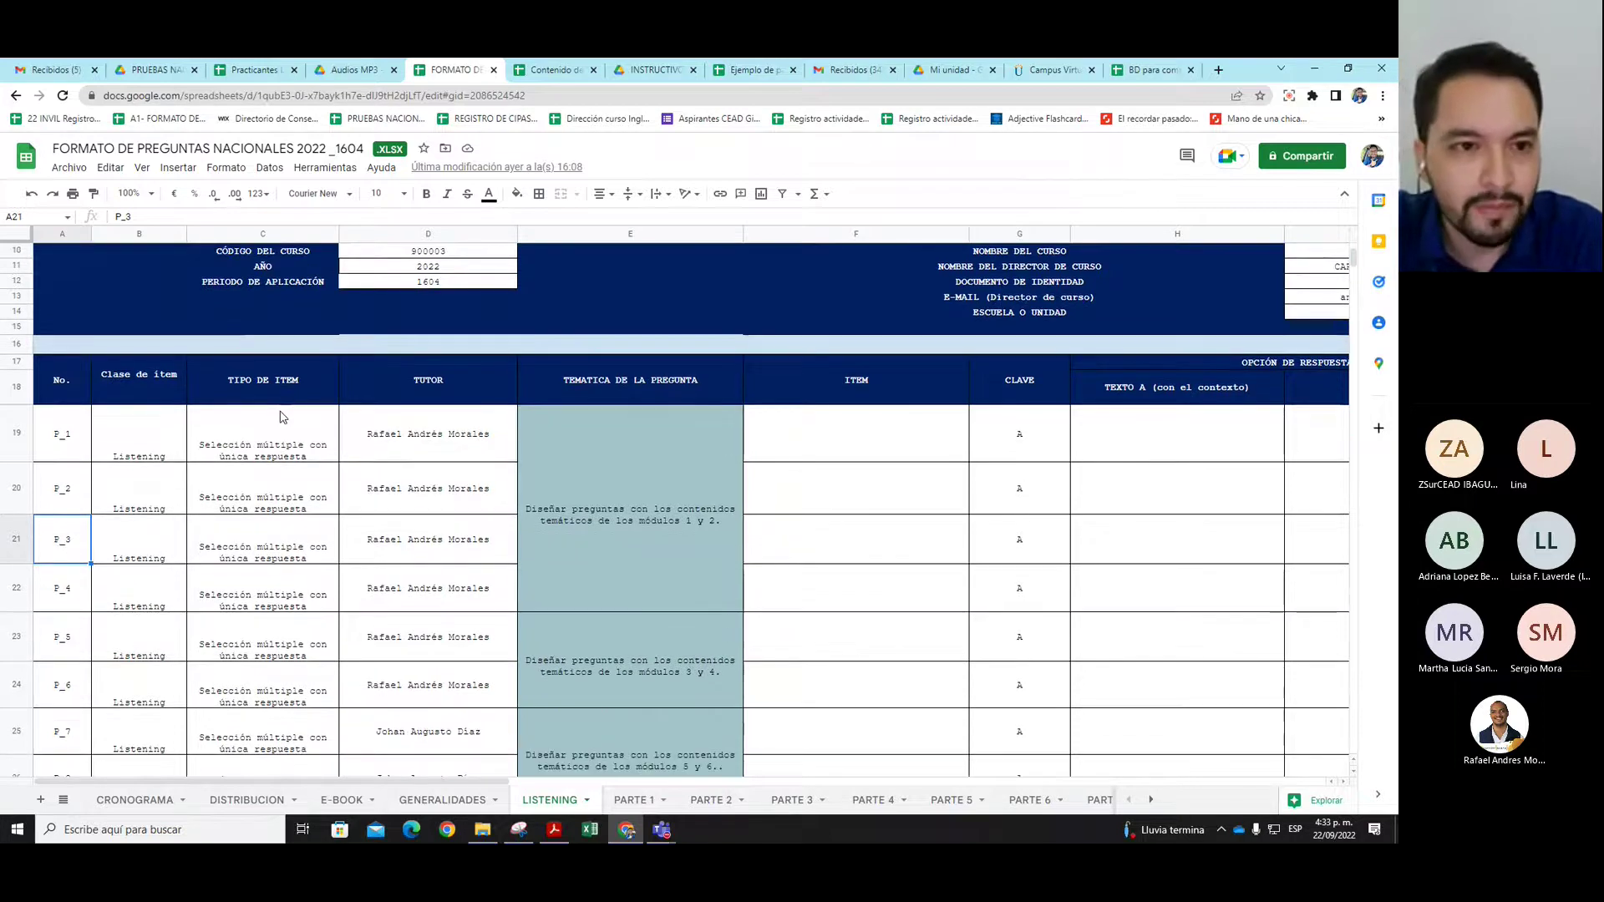
Switch to Google Drive and open the Imágenes o Avisos en JPG folder inside Pruebas Nacionales B1 2022
{"action": "left_click", "coordinate": [367, 74]}
{"action": "left_click", "coordinate": [429, 197]}
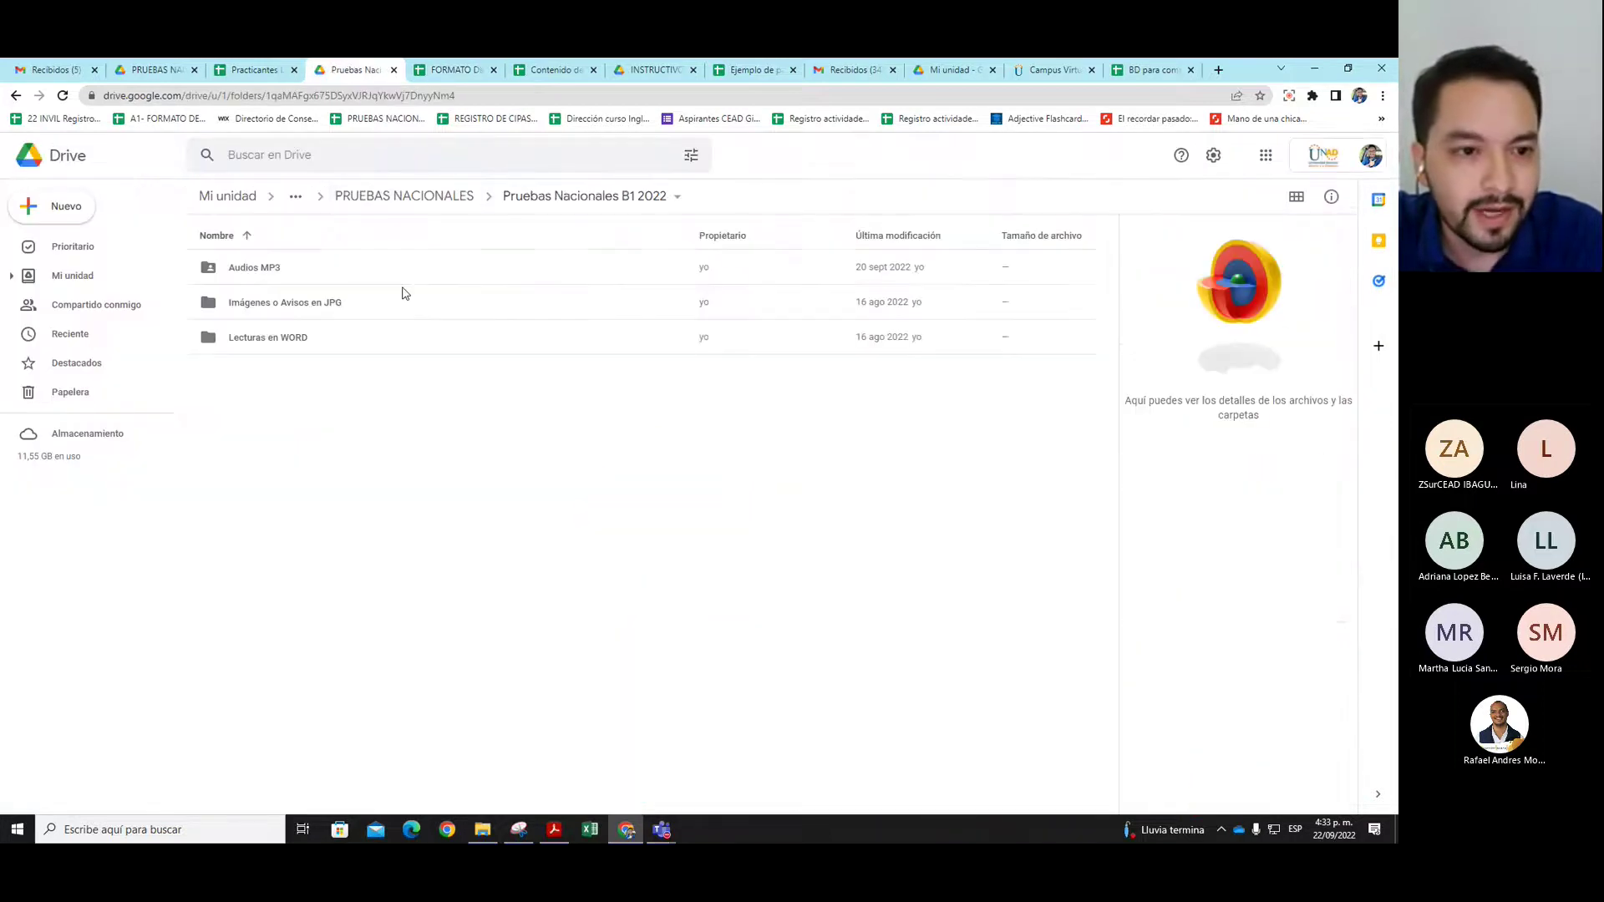
{"action": "double_click", "coordinate": [257, 303]}
Examine the PARTE 1 sheet of the question format, including its notices instructions, the empty ITEM cell and question number P_9
{"action": "left_click", "coordinate": [451, 69]}
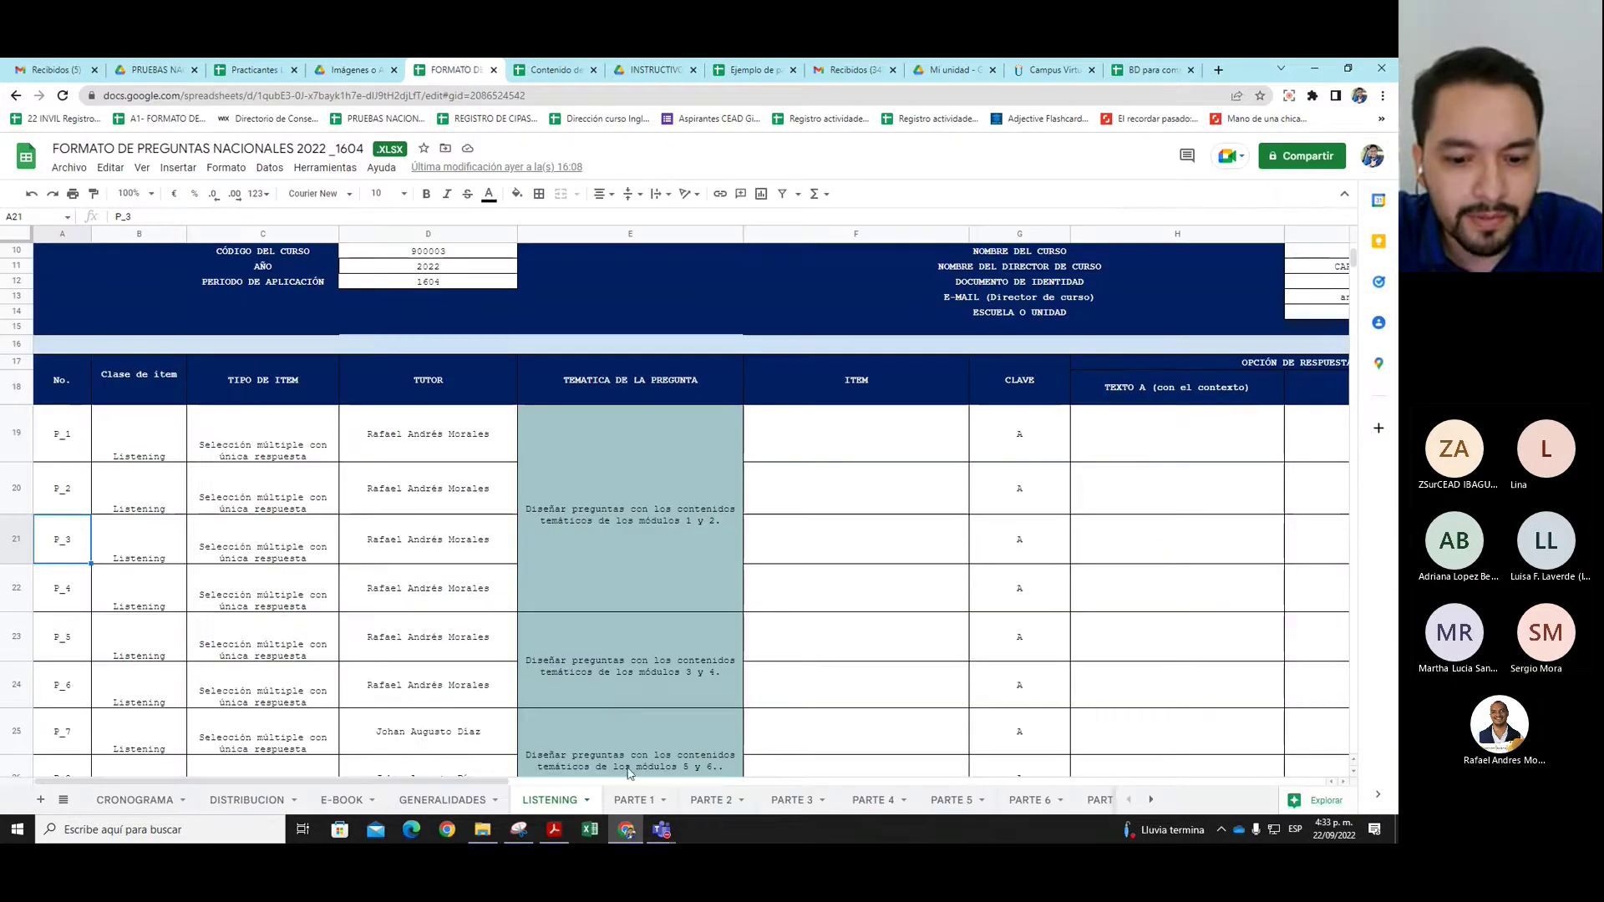
{"action": "left_click", "coordinate": [627, 809]}
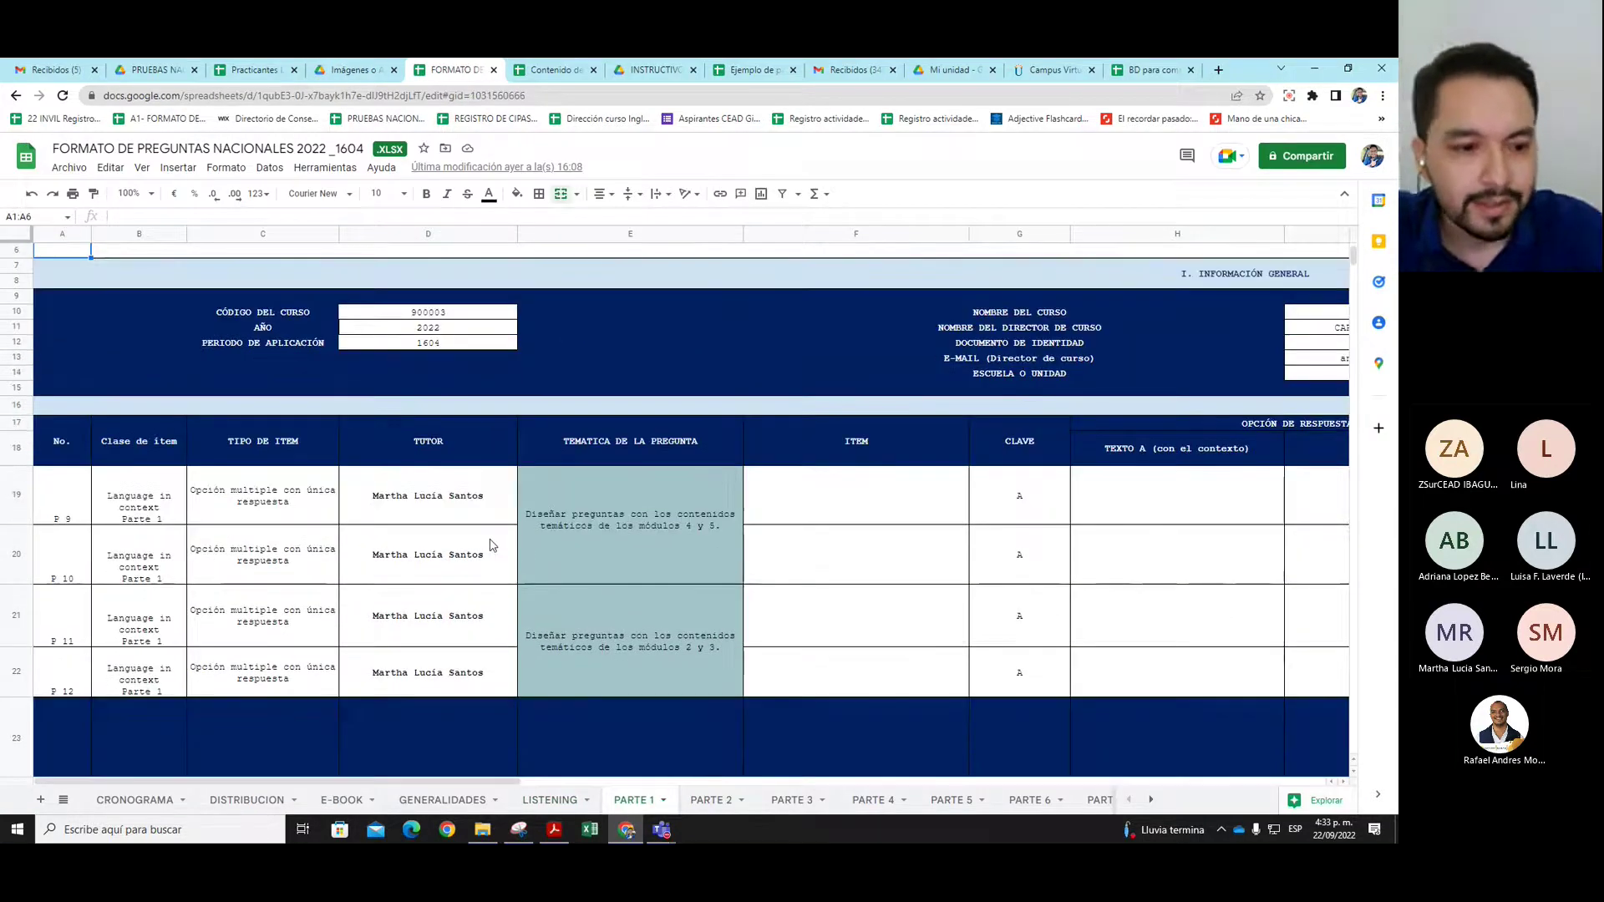
{"action": "scroll", "coordinate": [491, 545], "scroll_direction": "down", "scroll_amount": 1}
{"action": "scroll", "coordinate": [371, 626], "scroll_direction": "down", "scroll_amount": 2}
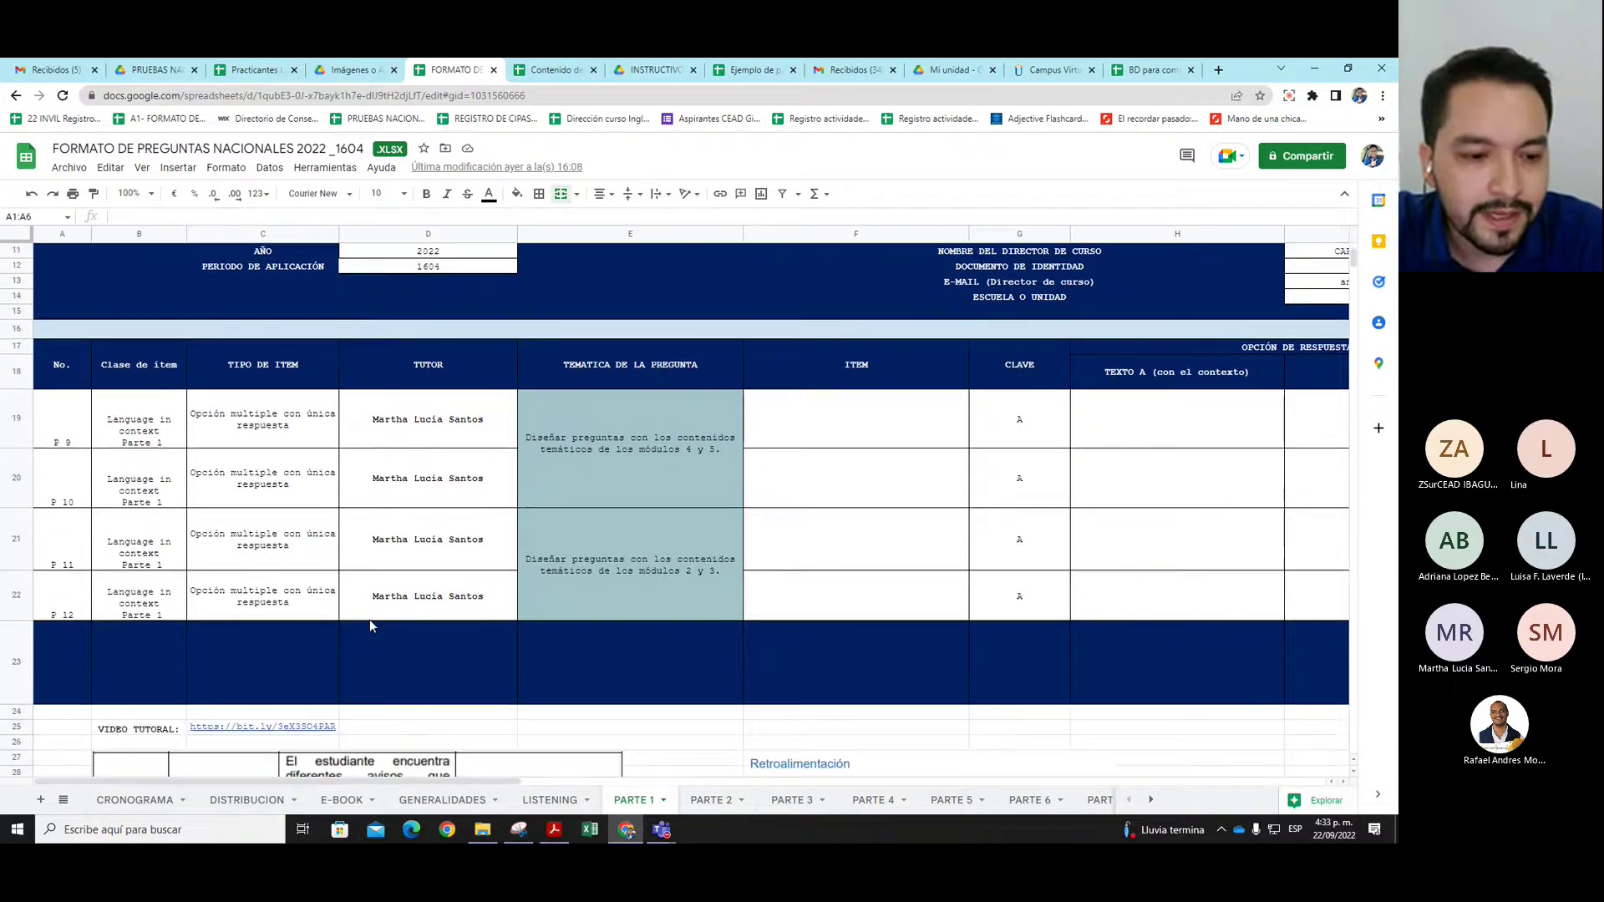
{"action": "scroll", "coordinate": [369, 619], "scroll_direction": "down", "scroll_amount": 5}
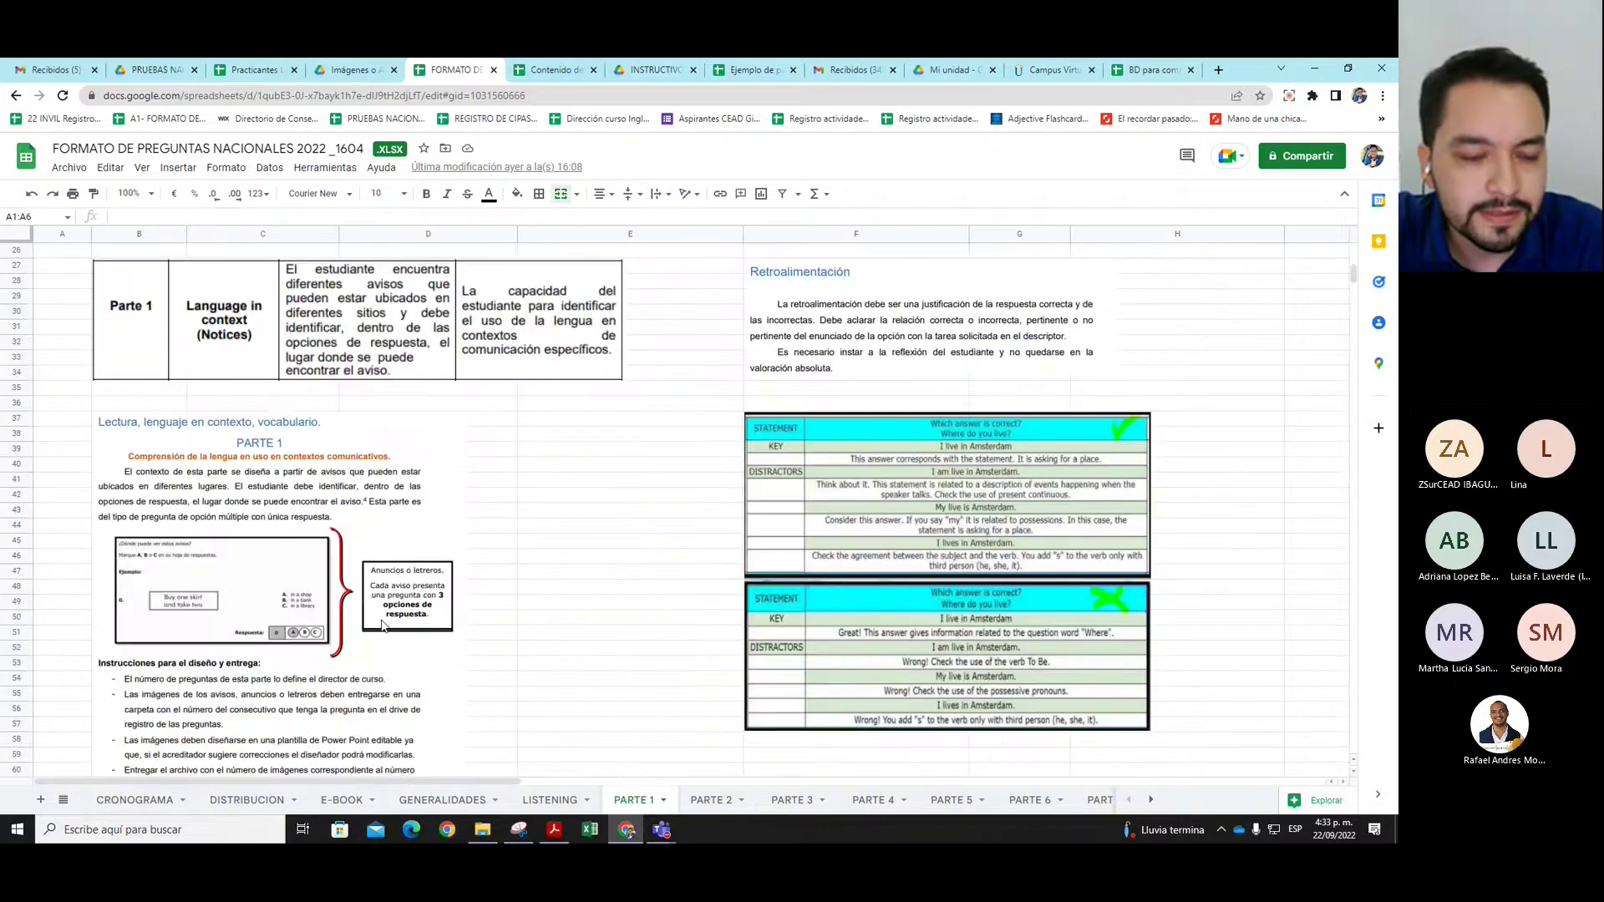
{"action": "scroll", "coordinate": [382, 625], "scroll_direction": "up", "scroll_amount": 5}
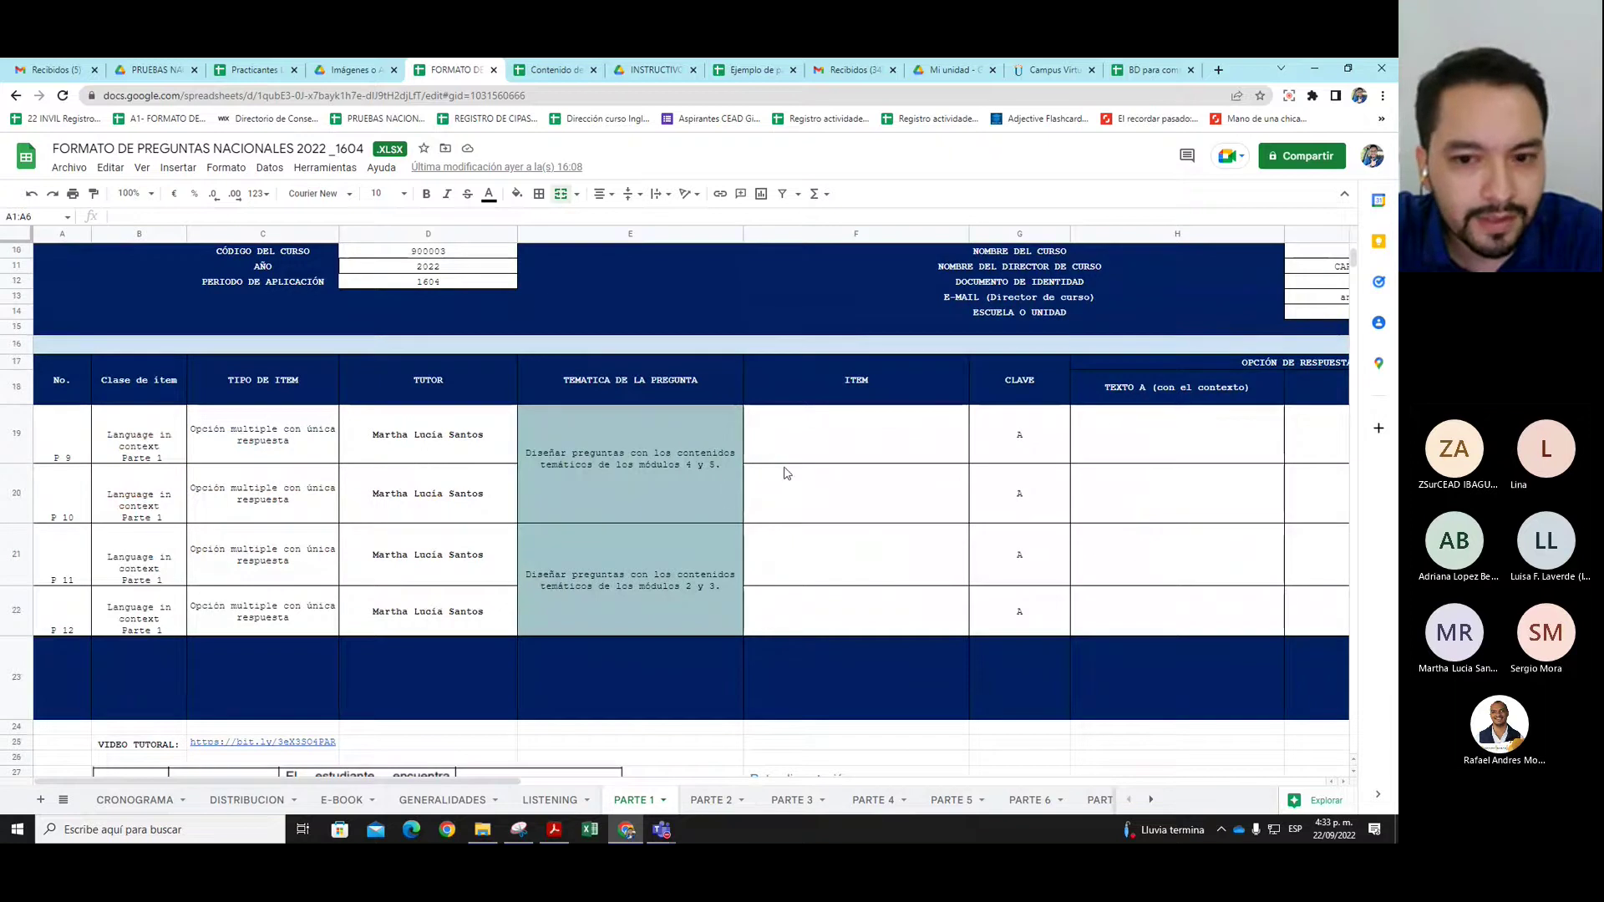
{"action": "left_click", "coordinate": [811, 452]}
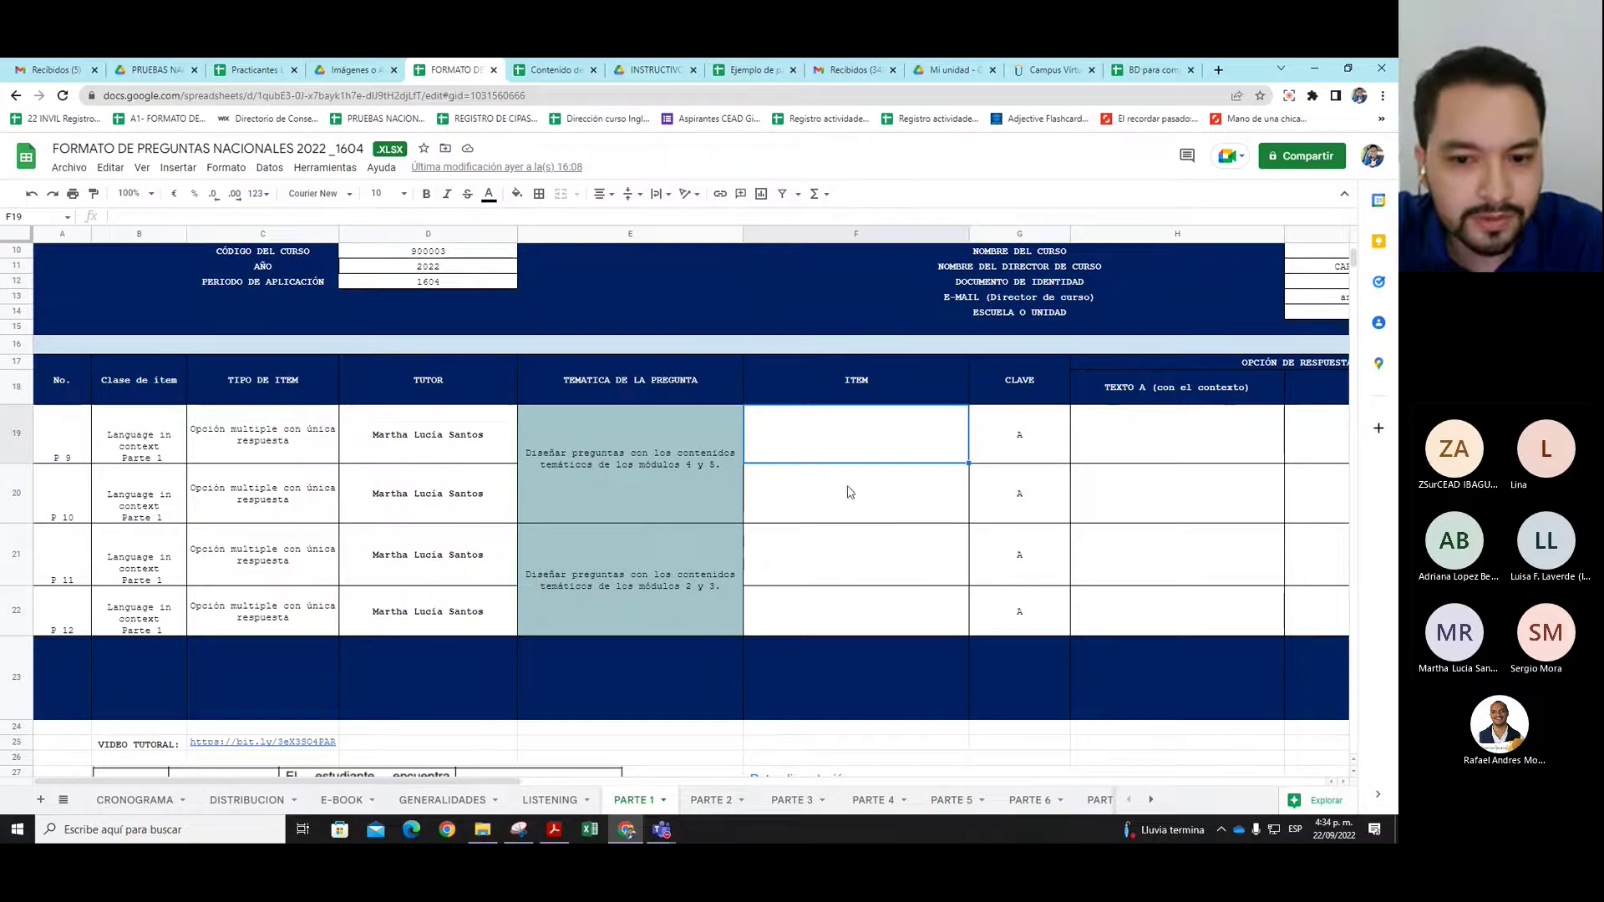
{"action": "left_click", "coordinate": [86, 460]}
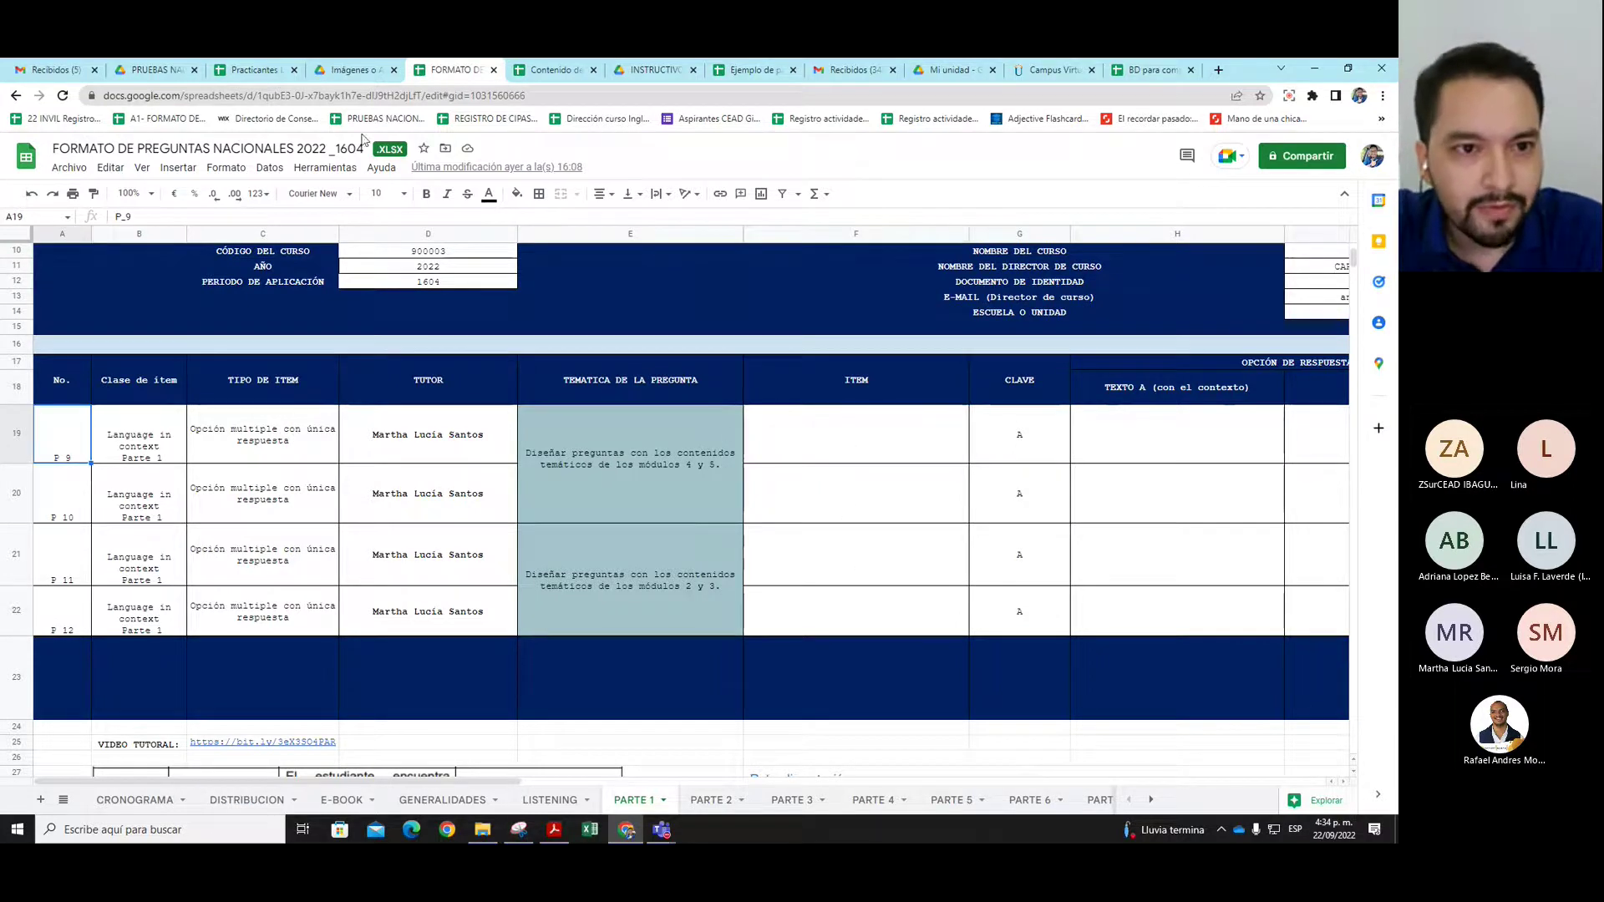
Compare the Imágenes o Avisos en JPG folder in Drive with the question numbers in the PARTE 1 sheet
{"action": "left_click", "coordinate": [351, 69]}
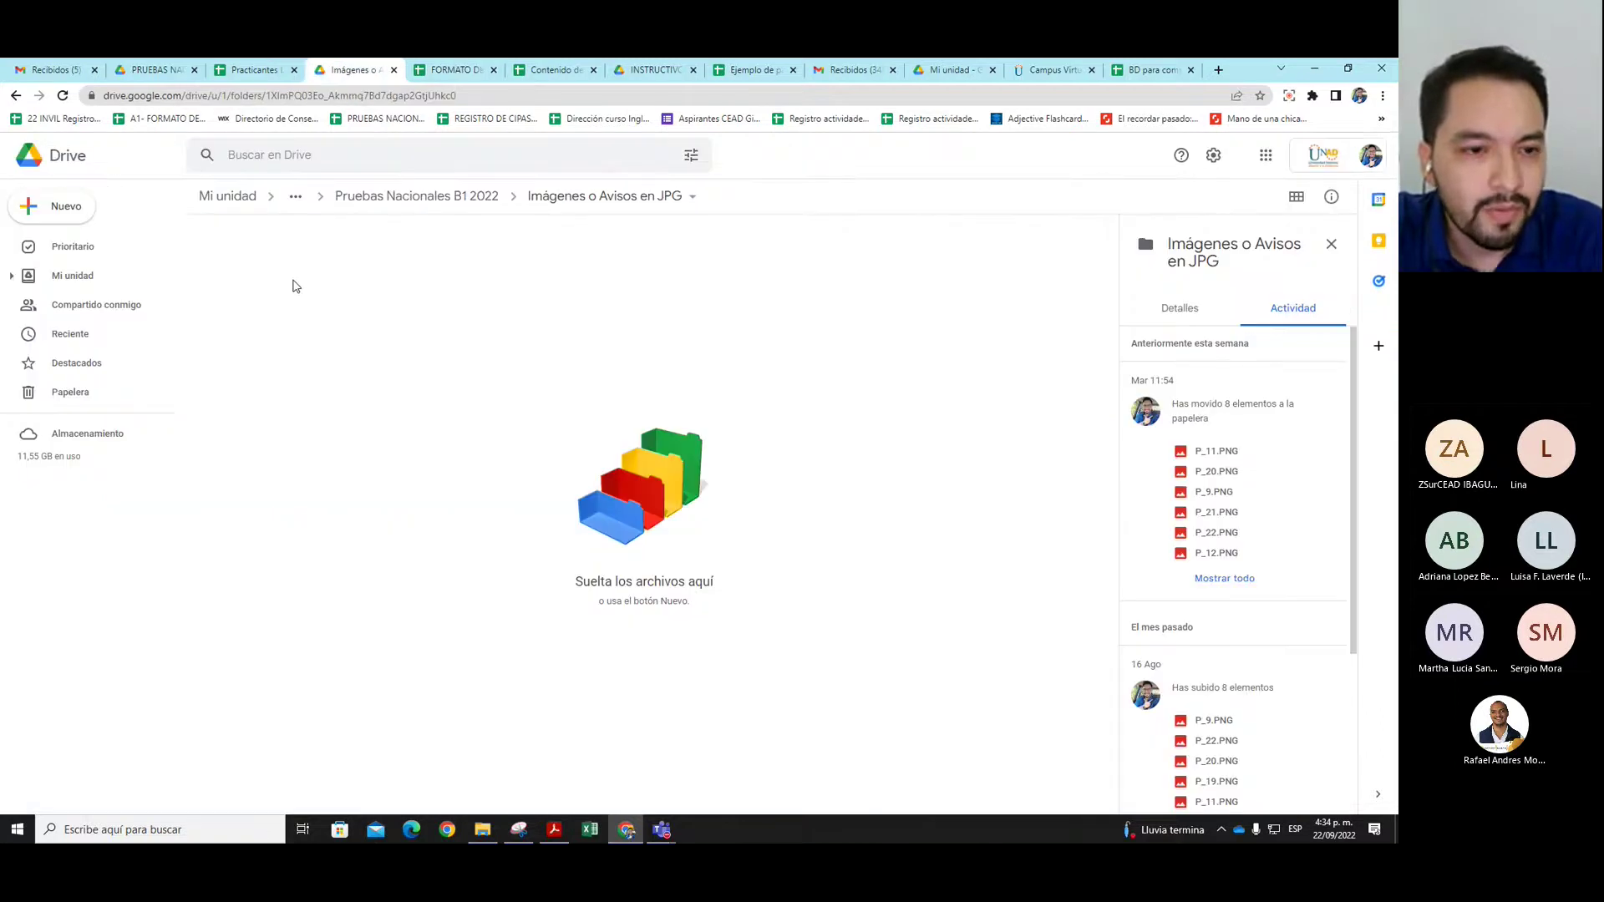
{"action": "left_click", "coordinate": [442, 70]}
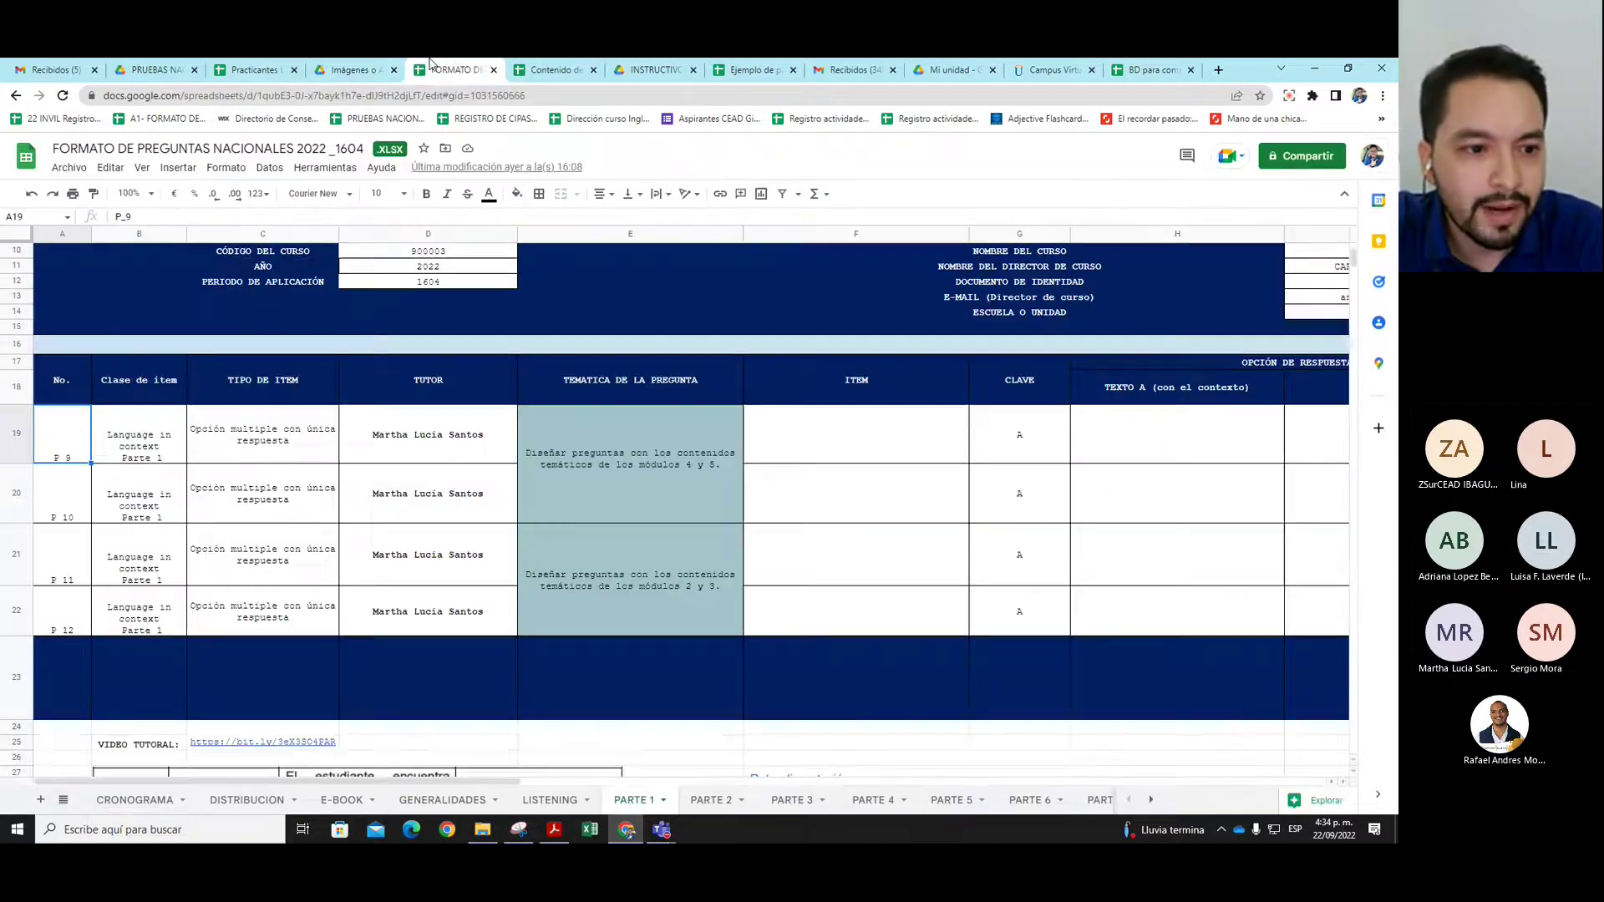
{"action": "left_click", "coordinate": [350, 69]}
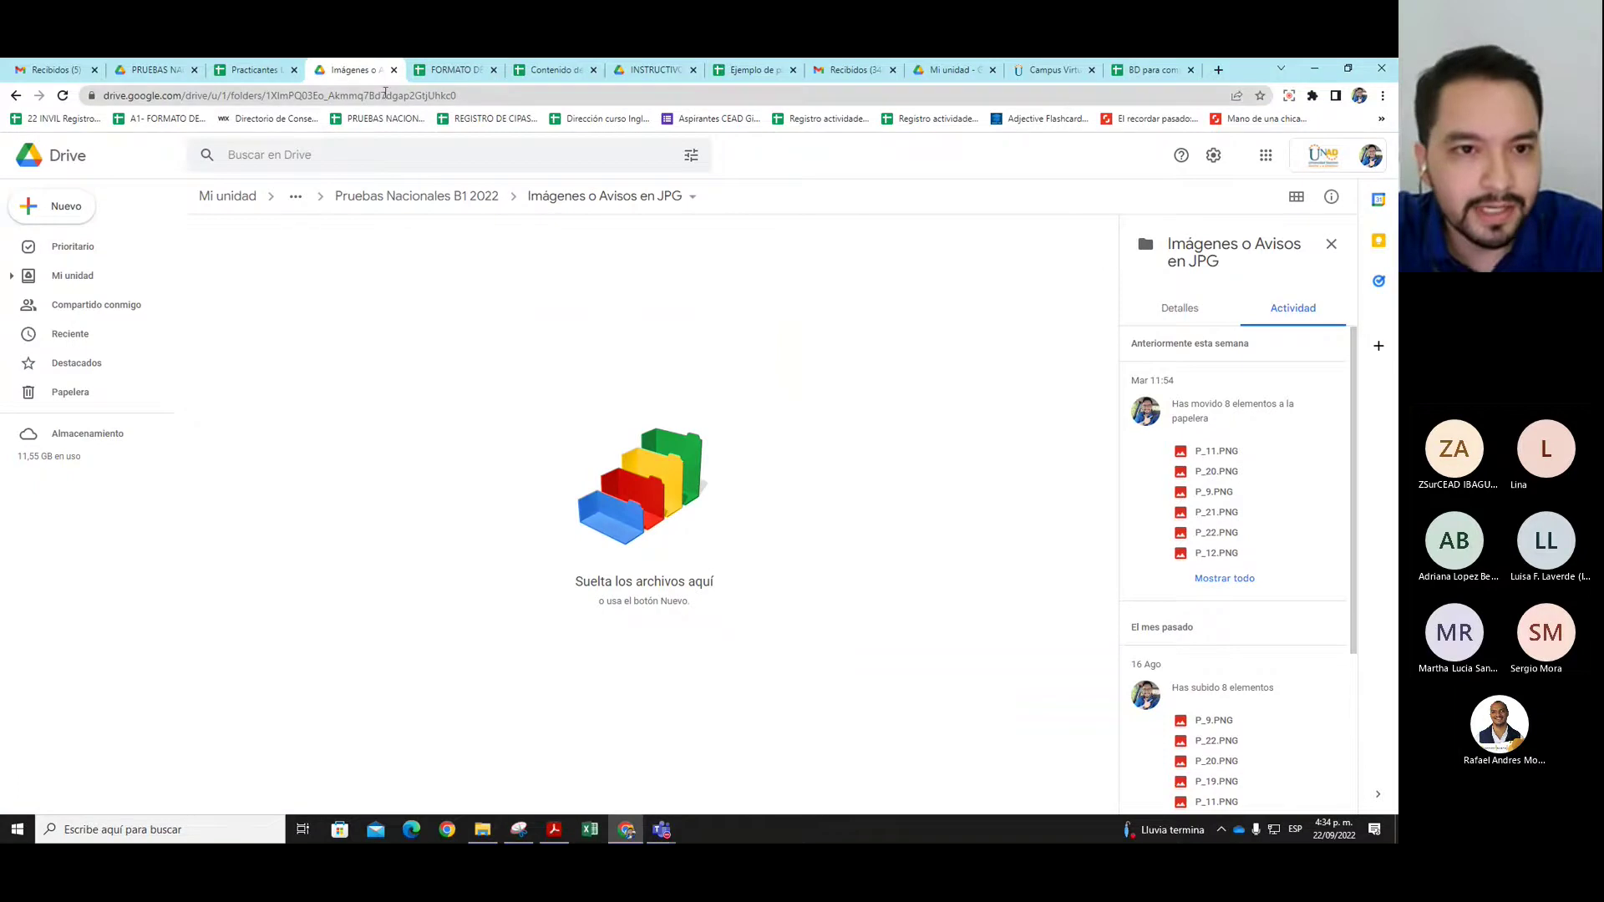
{"action": "left_click", "coordinate": [451, 70]}
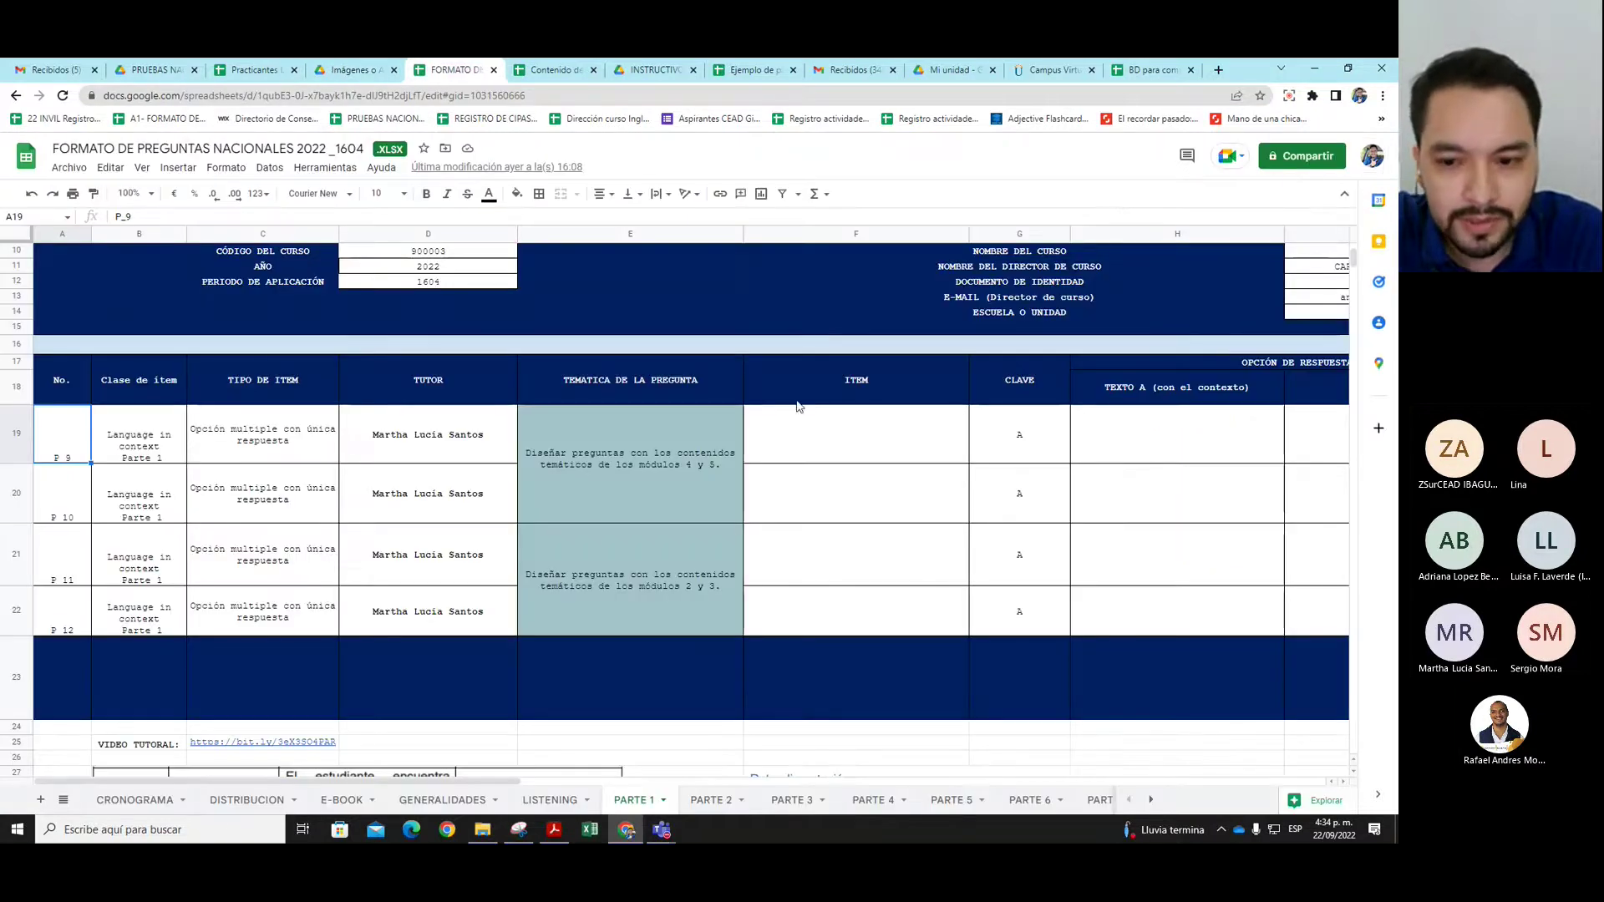
{"action": "scroll", "coordinate": [777, 569], "scroll_direction": "down", "scroll_amount": 2}
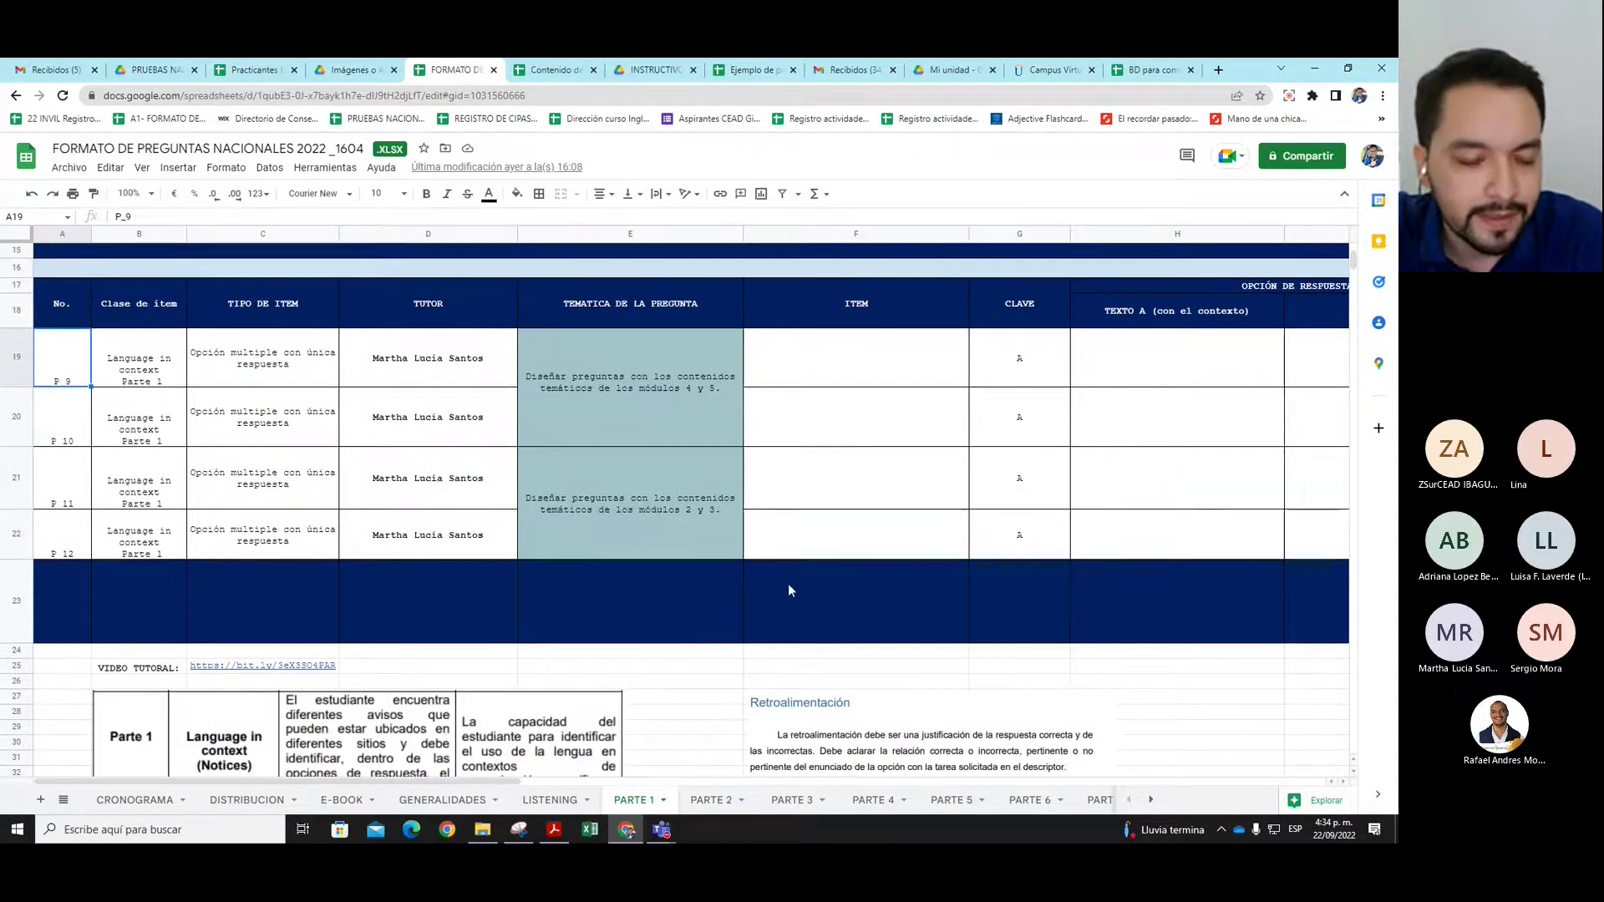
Switch to Google Drive, go back to Pruebas Nacionales B1 2022 and open the Lecturas en WORD folder
{"action": "left_click", "coordinate": [326, 67]}
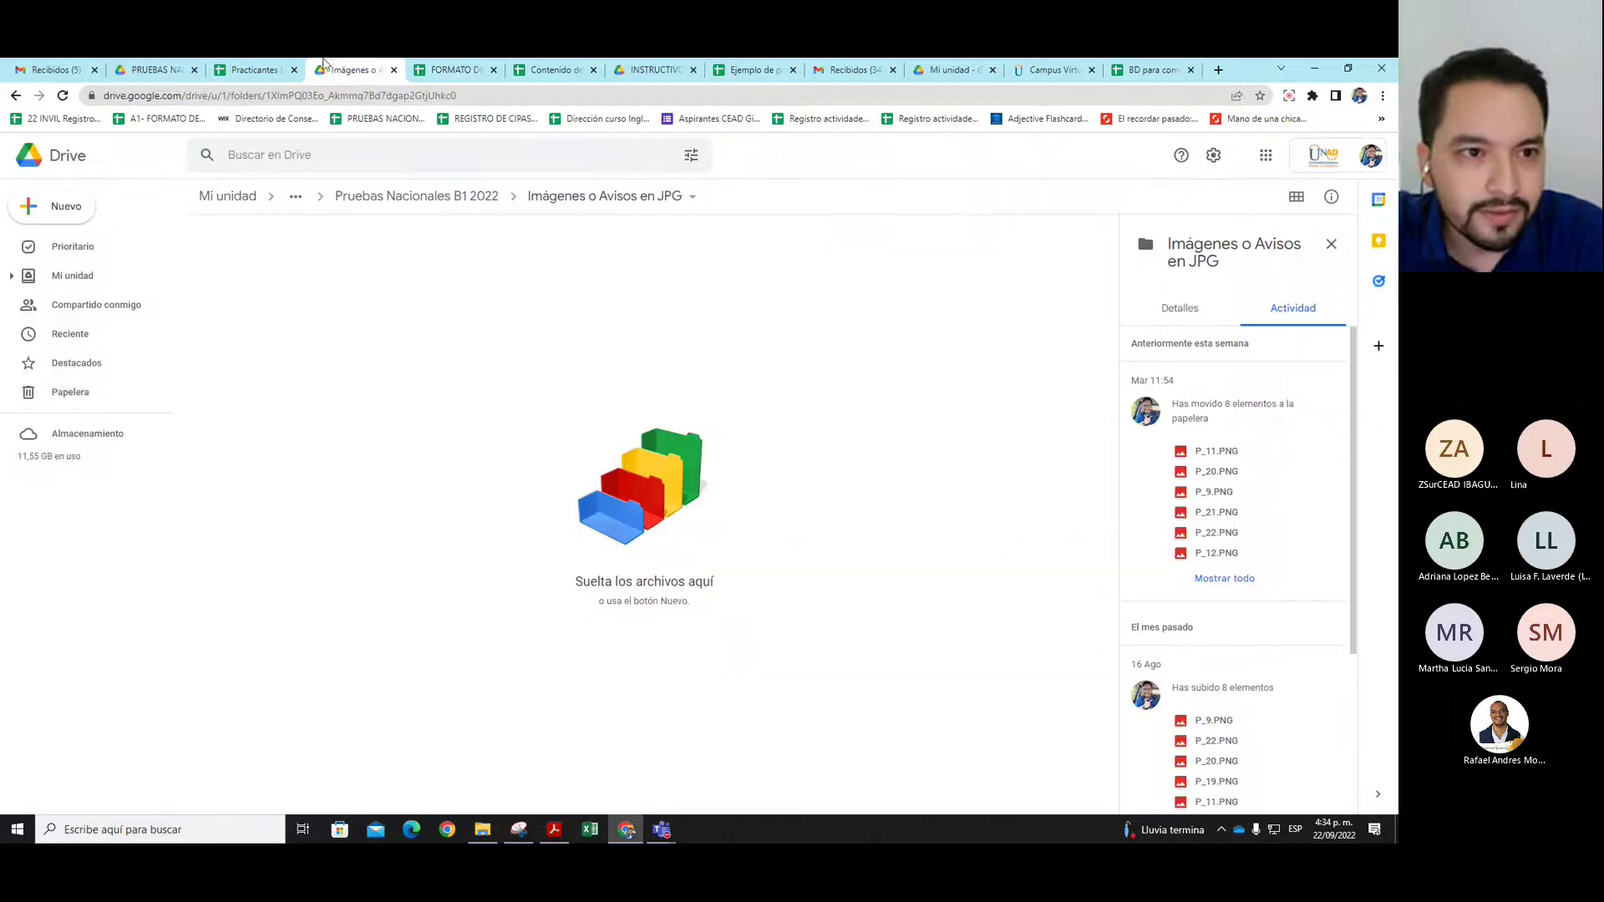
{"action": "left_click", "coordinate": [15, 95]}
{"action": "double_click", "coordinate": [322, 334]}
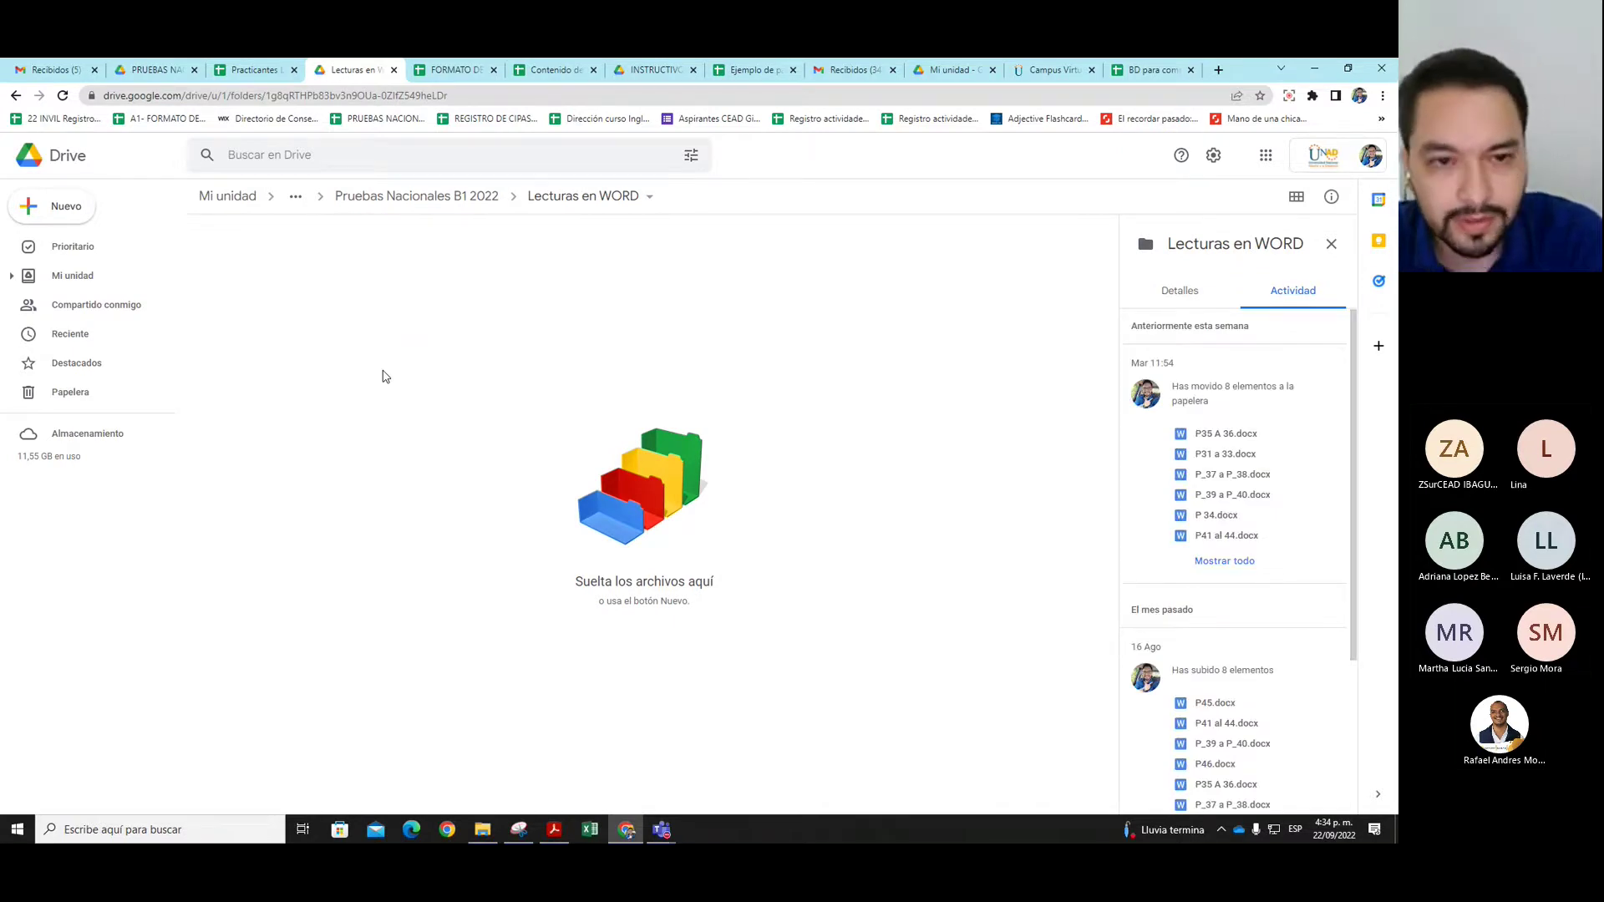
Open the PARTE 6 sheet of the question format, make the P_38 row slightly taller and select its ITEM cell
{"action": "left_click", "coordinate": [449, 69]}
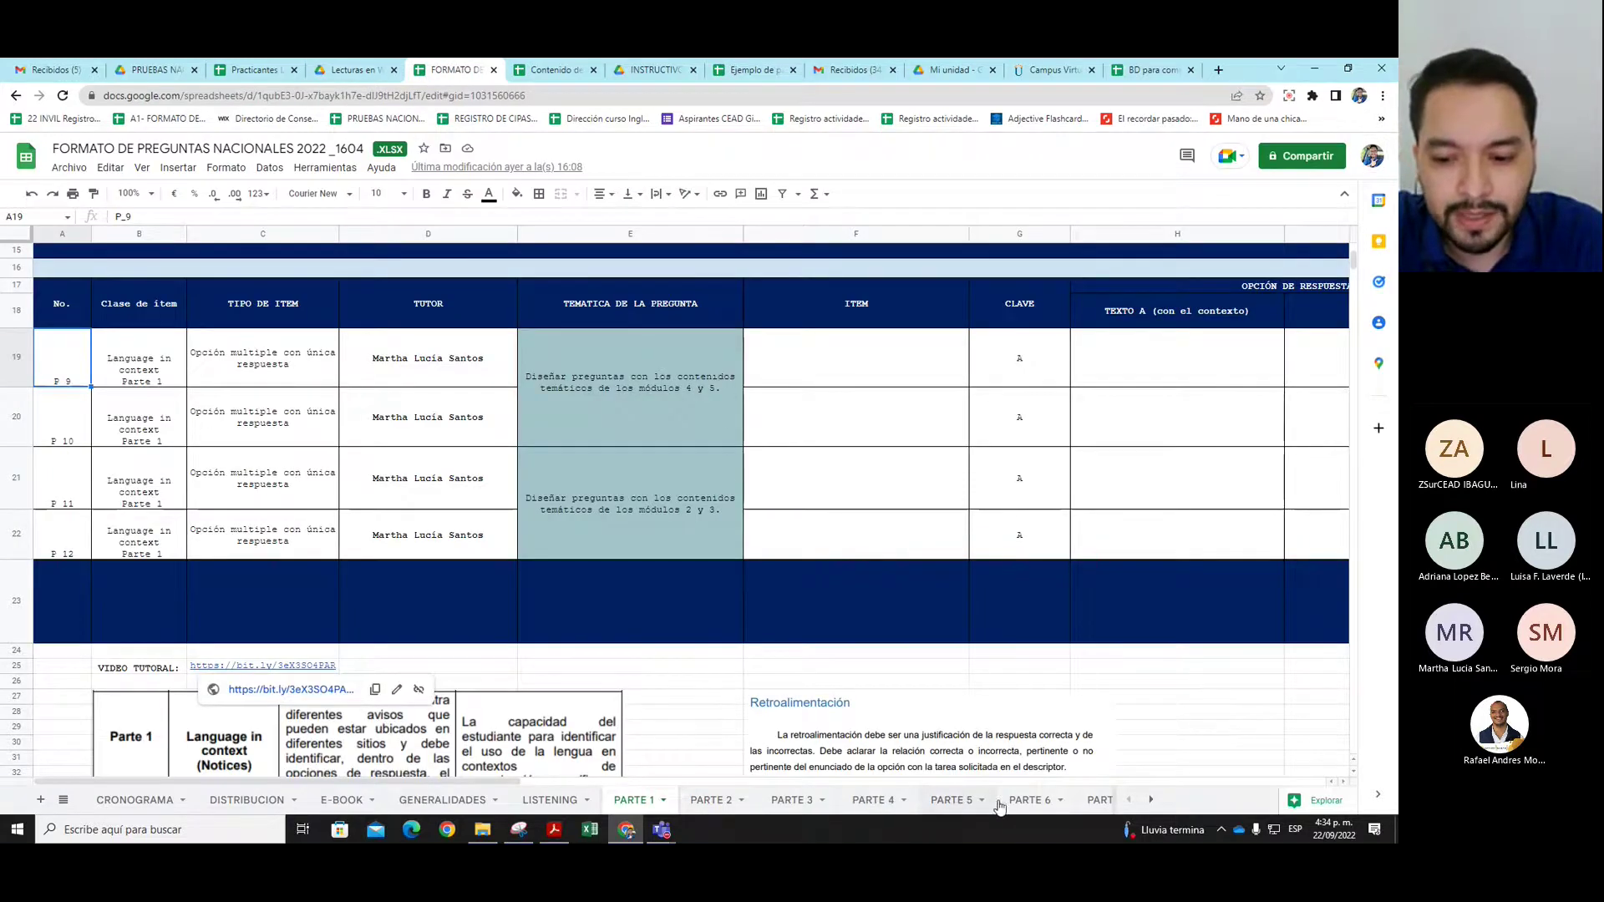
{"action": "left_click", "coordinate": [1030, 800]}
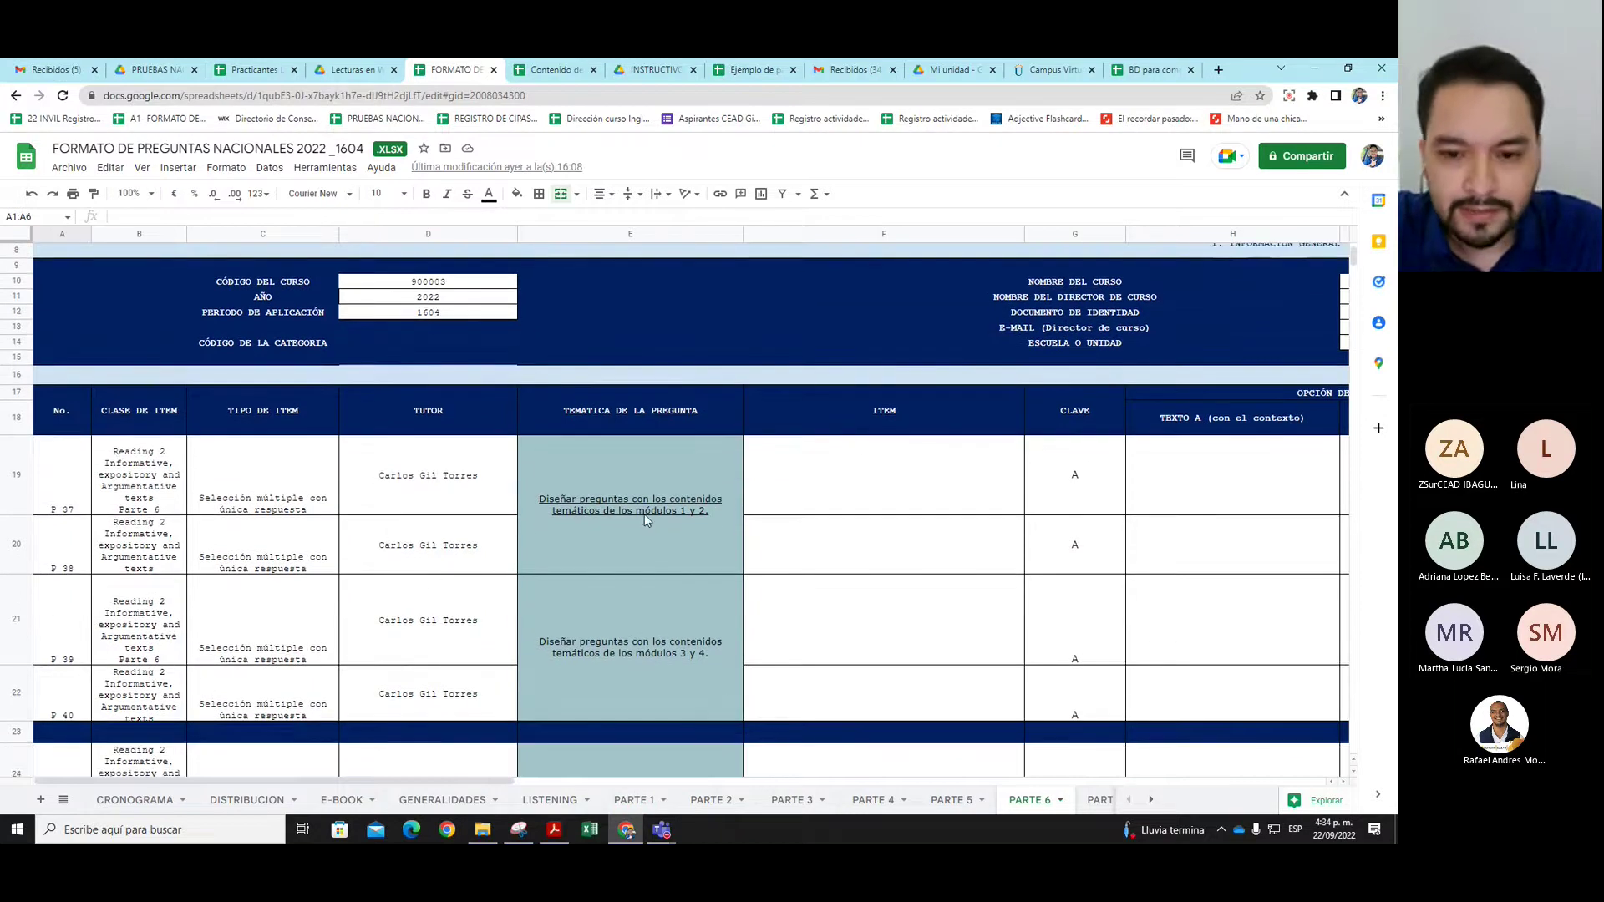
{"action": "left_click", "coordinate": [18, 572]}
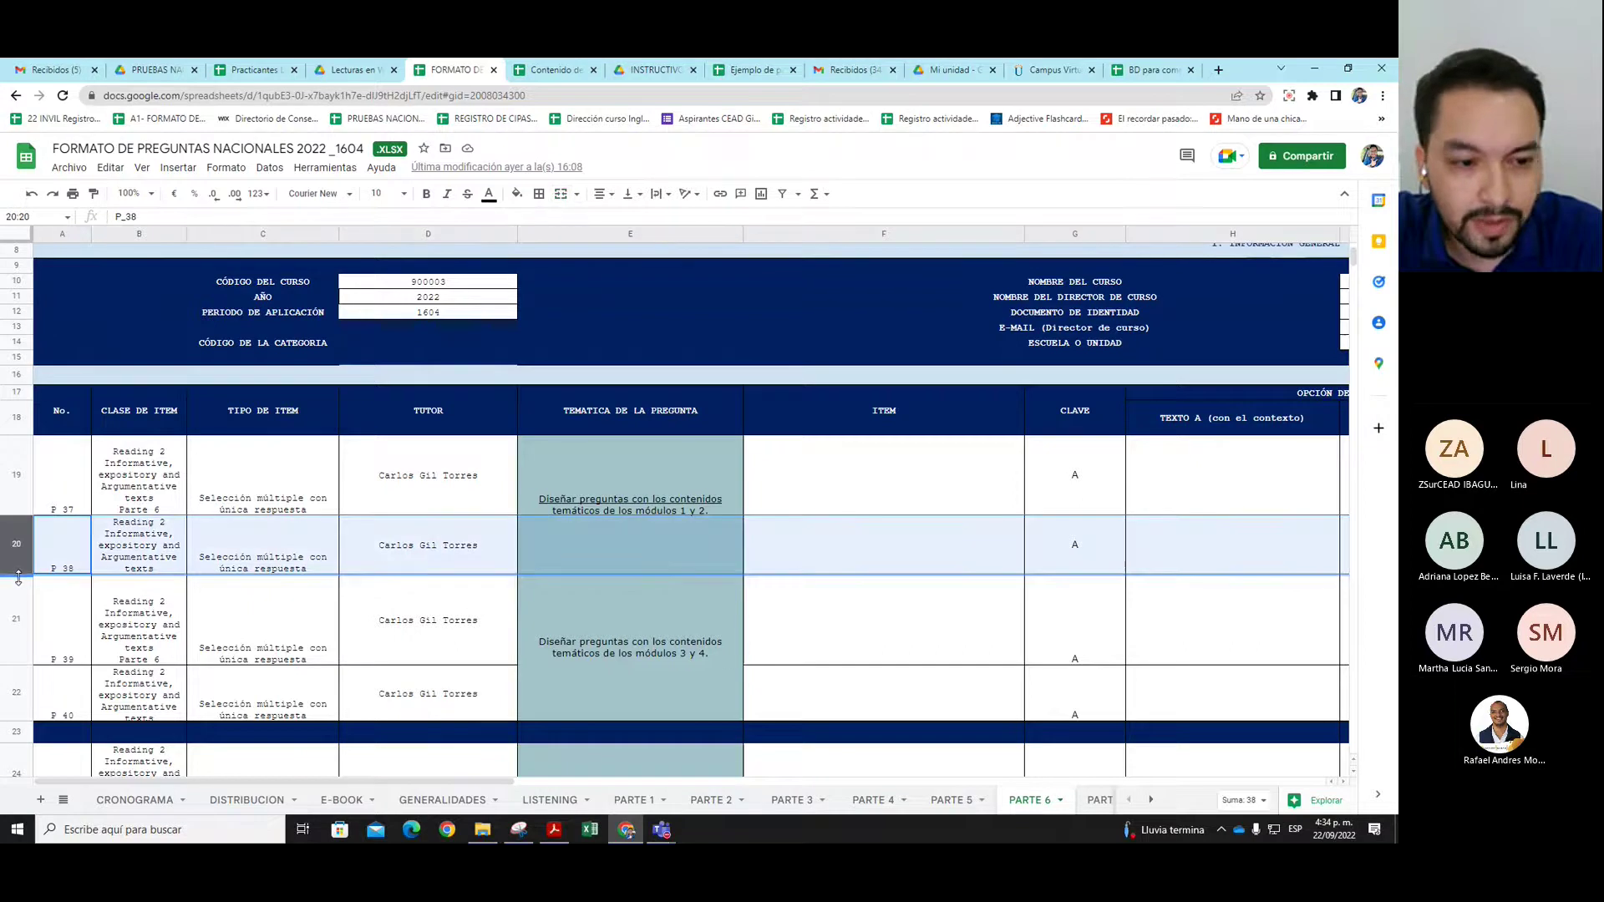
{"action": "left_click_drag", "start_coordinate": [18, 574], "coordinate": [19, 582]}
{"action": "left_click", "coordinate": [893, 564]}
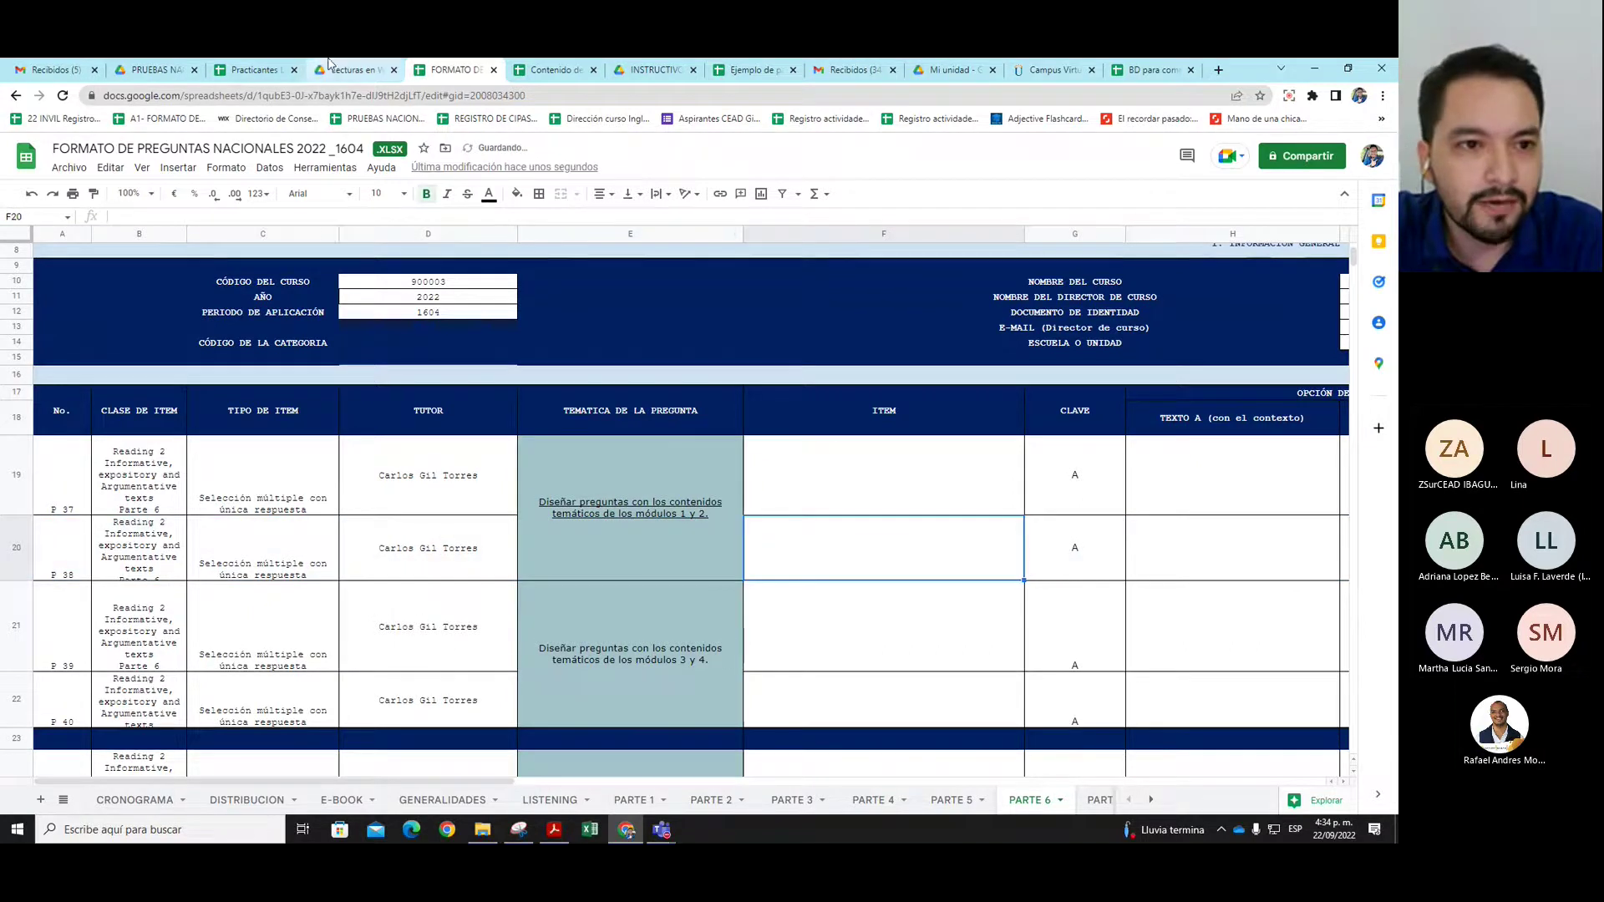
Revisit the Lecturas en WORD folder in Google Drive and return to the question format spreadsheet
{"action": "left_click", "coordinate": [242, 69]}
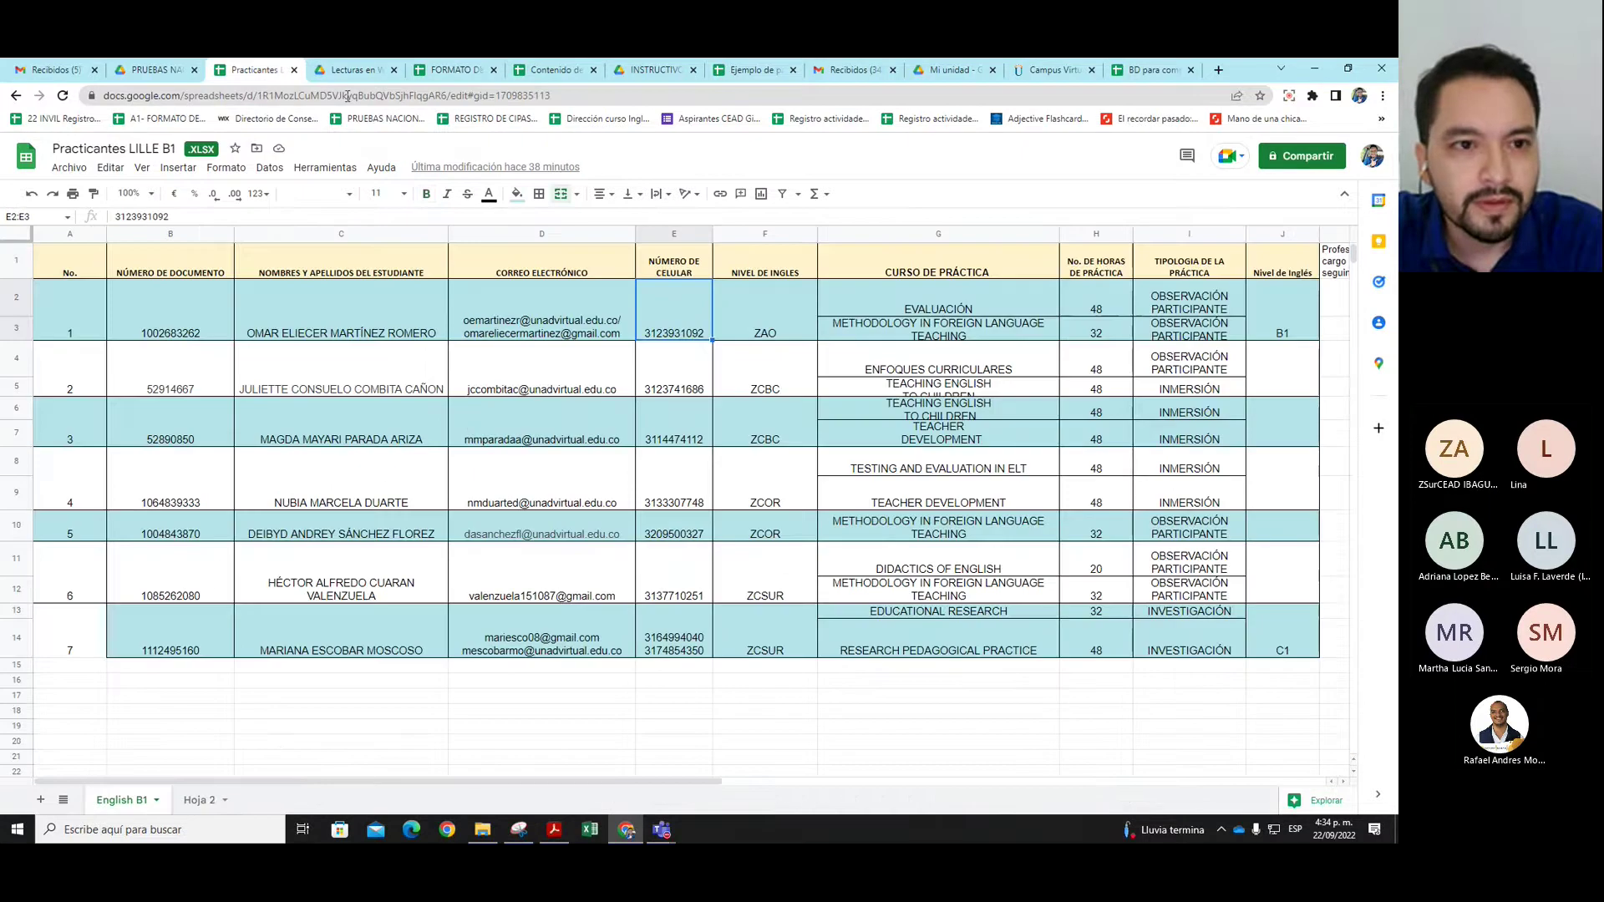
{"action": "left_click", "coordinate": [347, 69]}
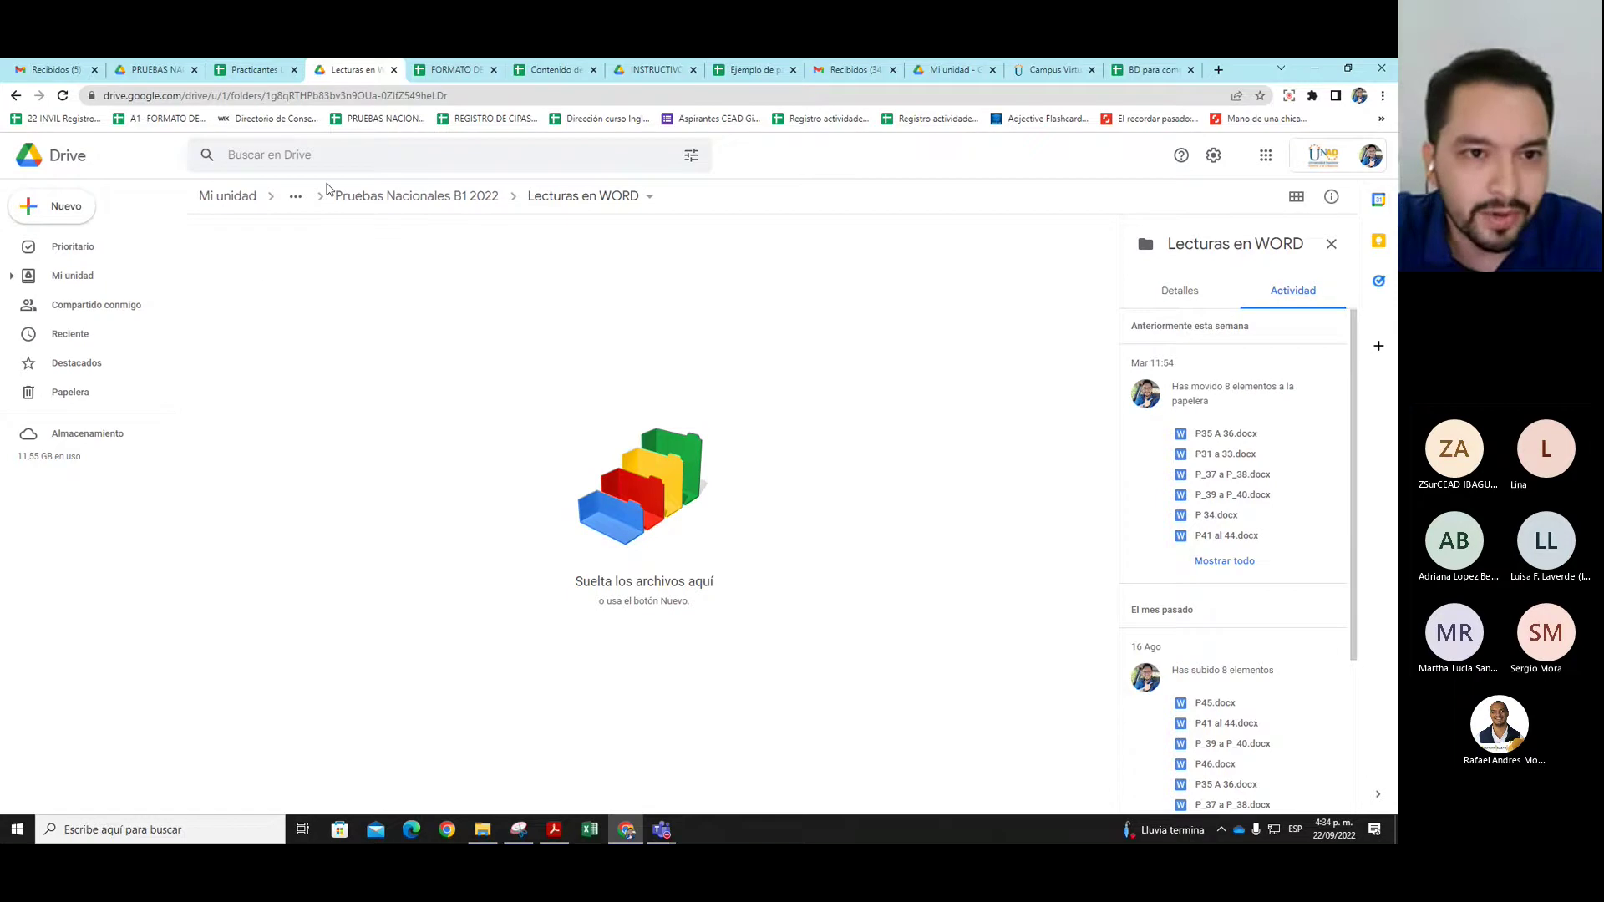
{"action": "left_click", "coordinate": [432, 71]}
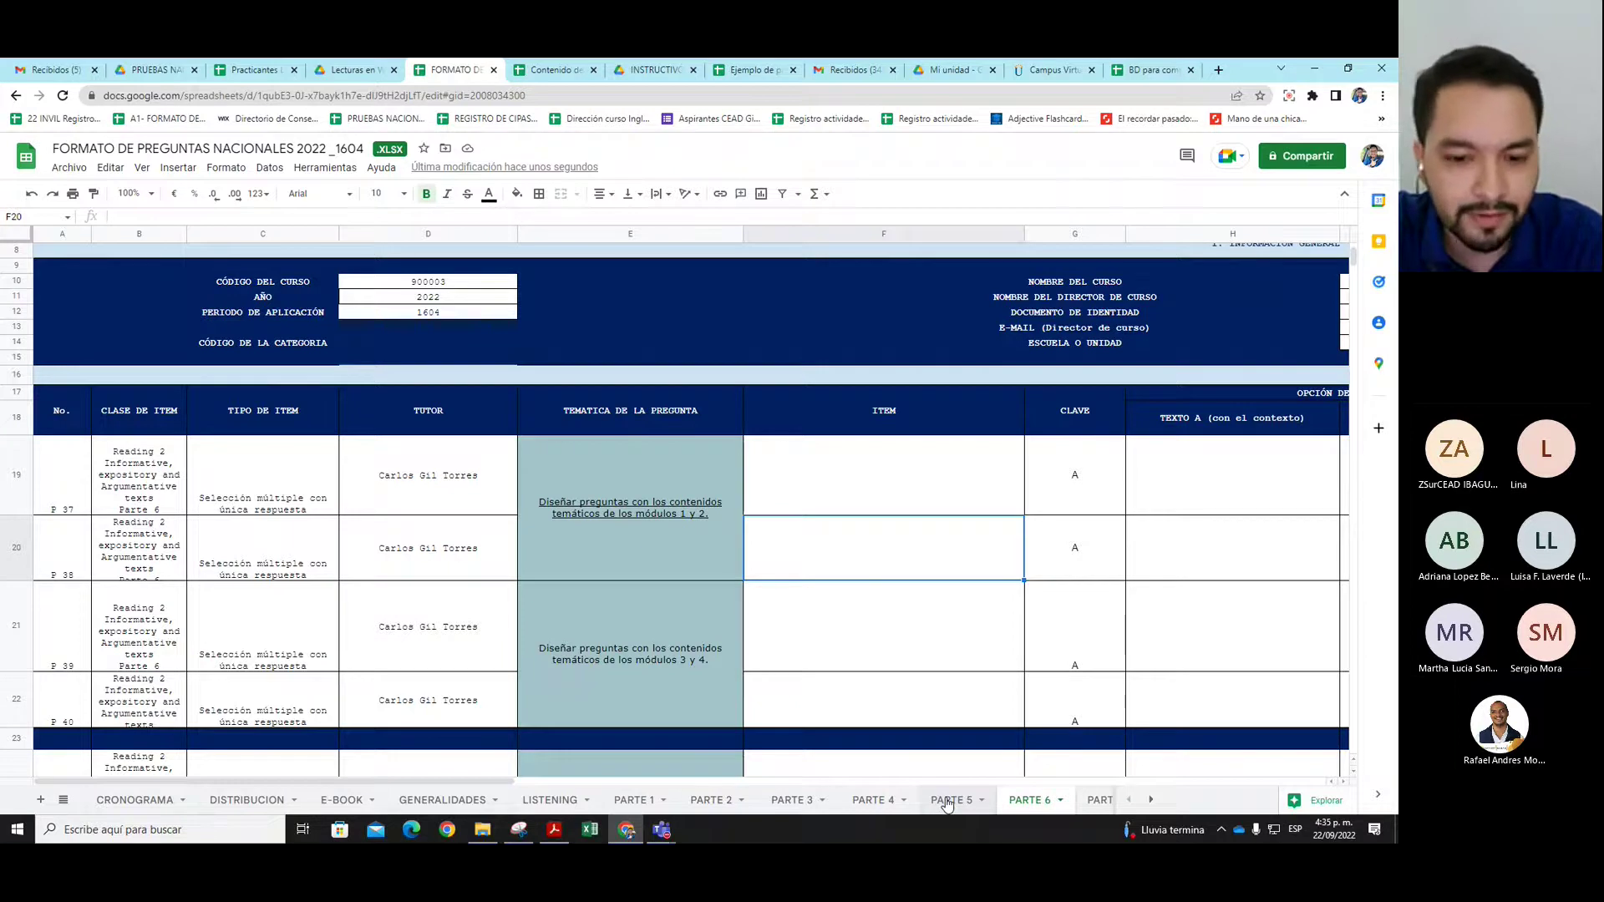
Open the PARTE 3 sheet and examine the empty ITEM cell for question P_19
{"action": "left_click", "coordinate": [790, 802]}
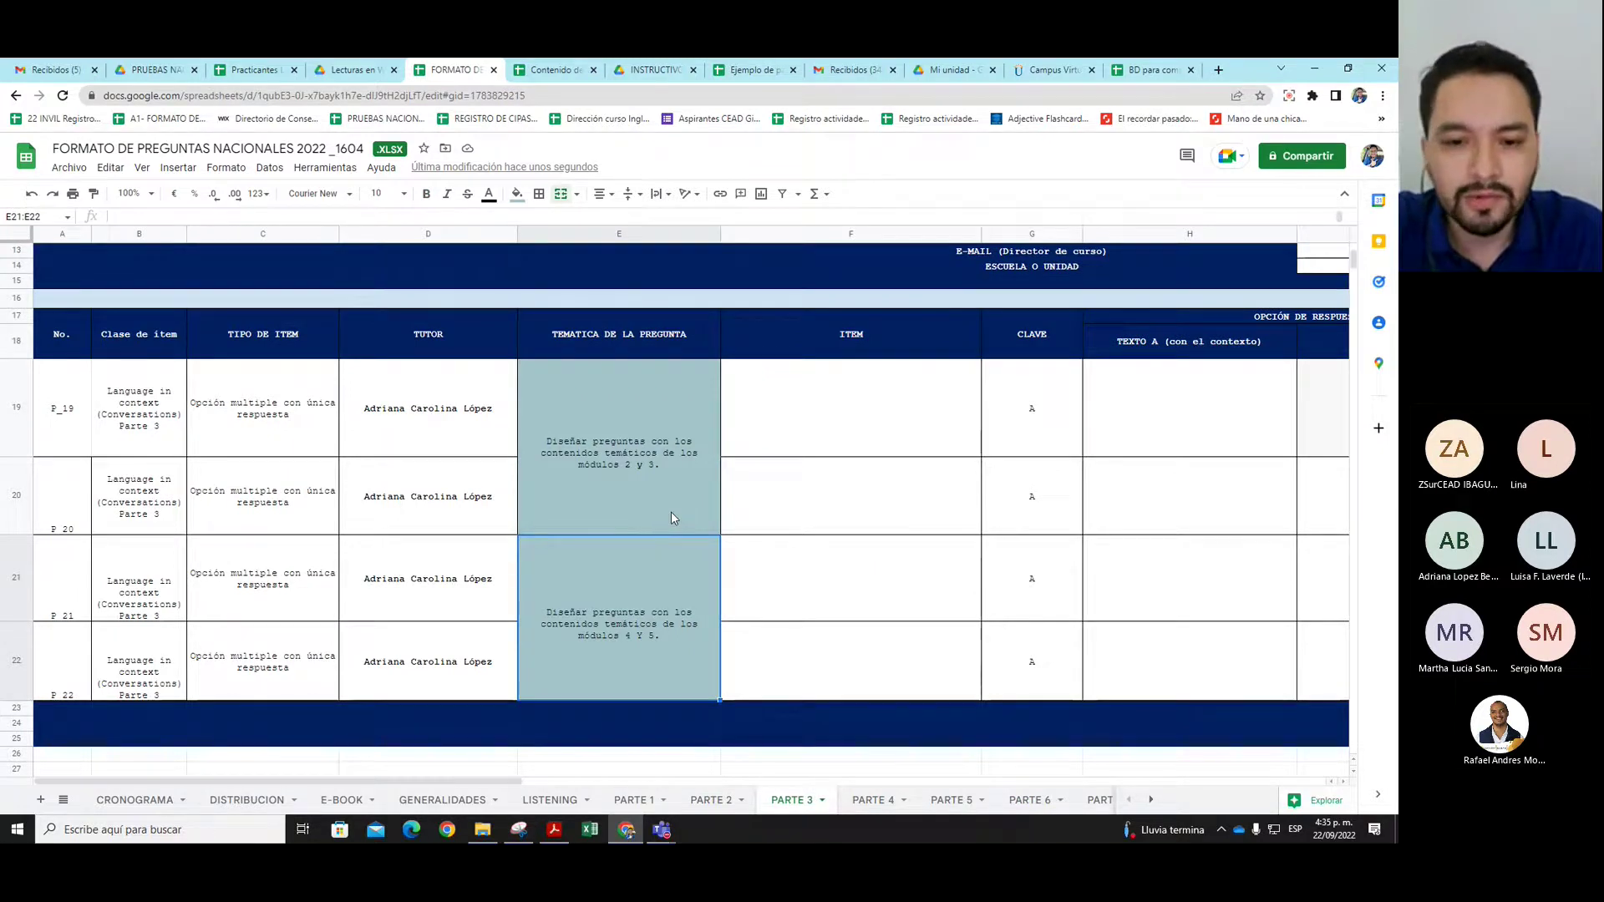
{"action": "left_click", "coordinate": [786, 428]}
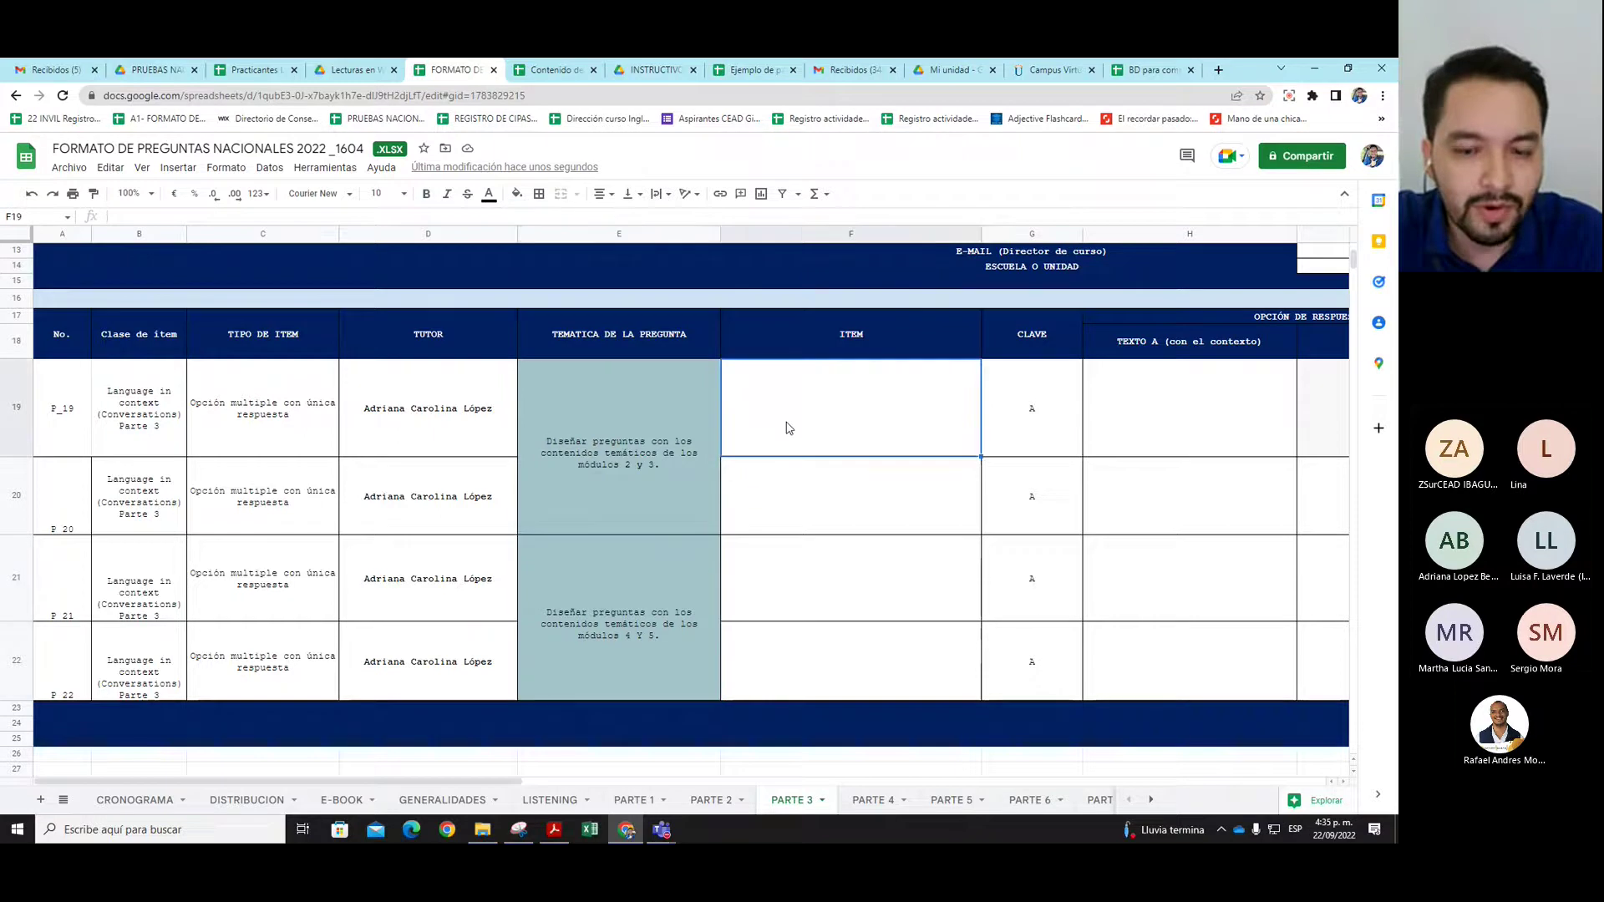
{"action": "left_click", "coordinate": [137, 217]}
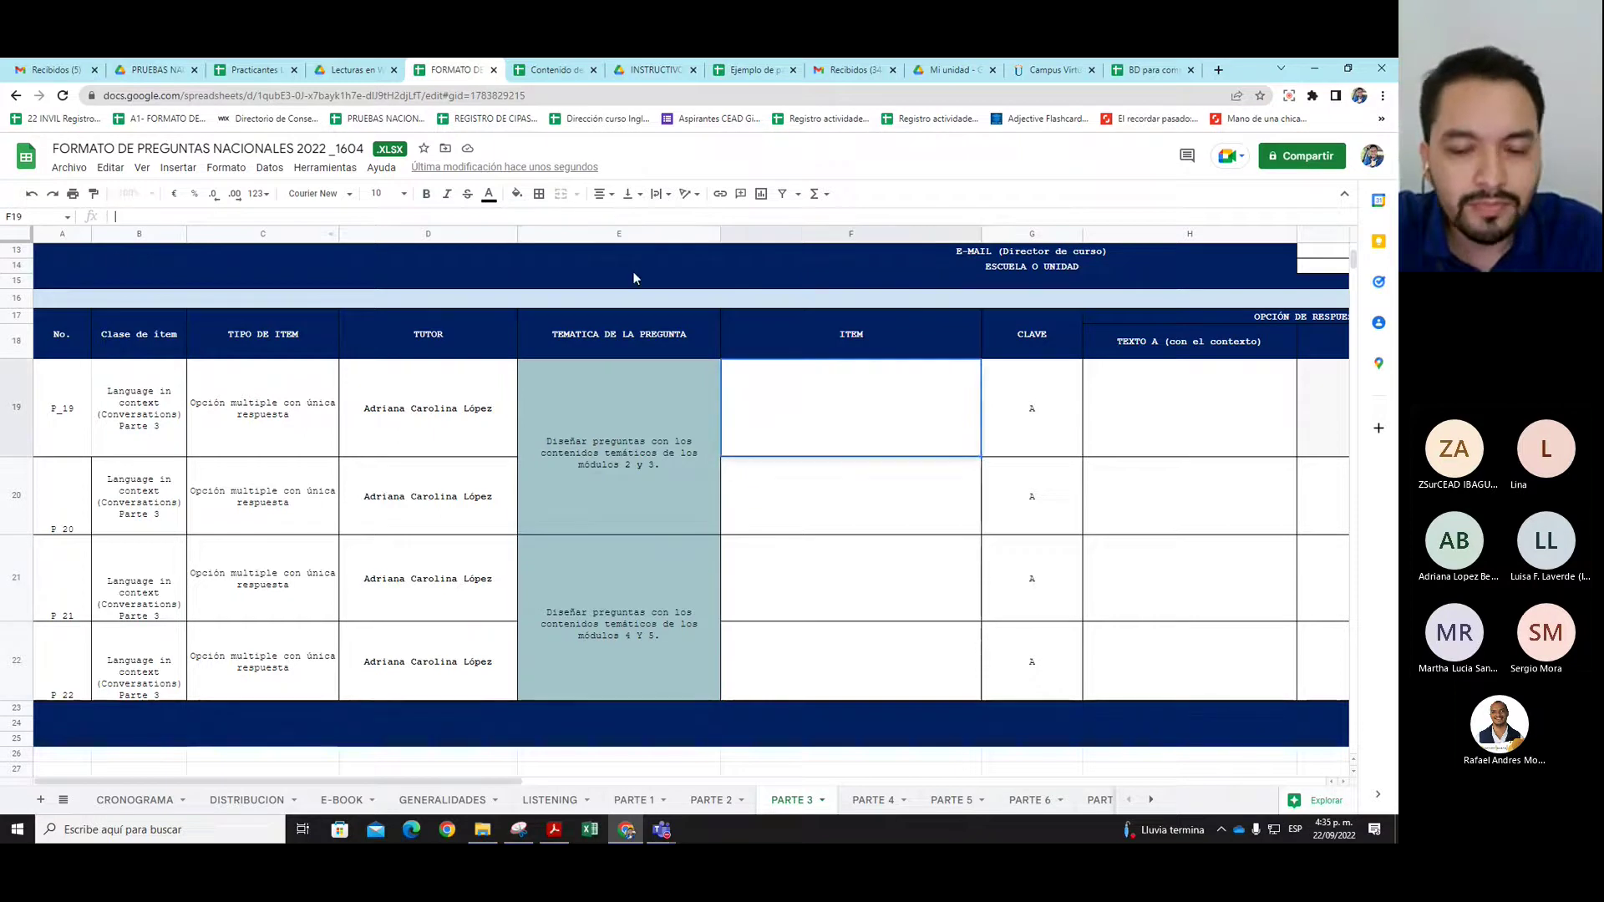
{"action": "left_click", "coordinate": [819, 502]}
{"action": "left_click", "coordinate": [866, 414]}
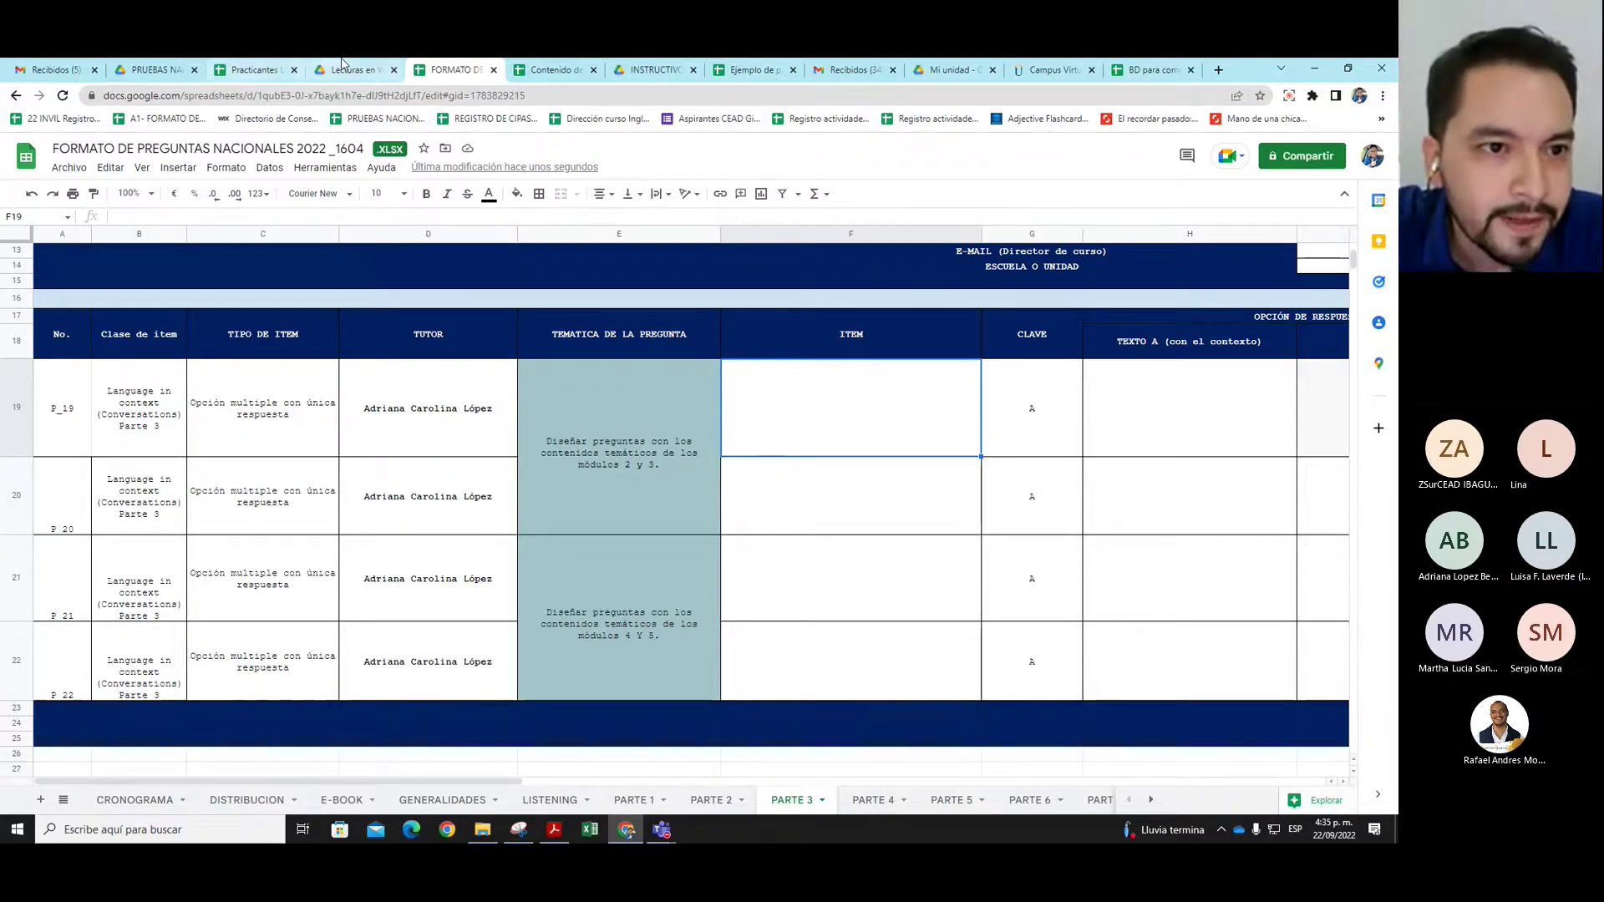
Switch to Google Drive, go up to the PRUEBAS NACIONALES folder and open Ejemplo de partes.xlsx
{"action": "left_click", "coordinate": [380, 65]}
{"action": "left_click", "coordinate": [15, 95]}
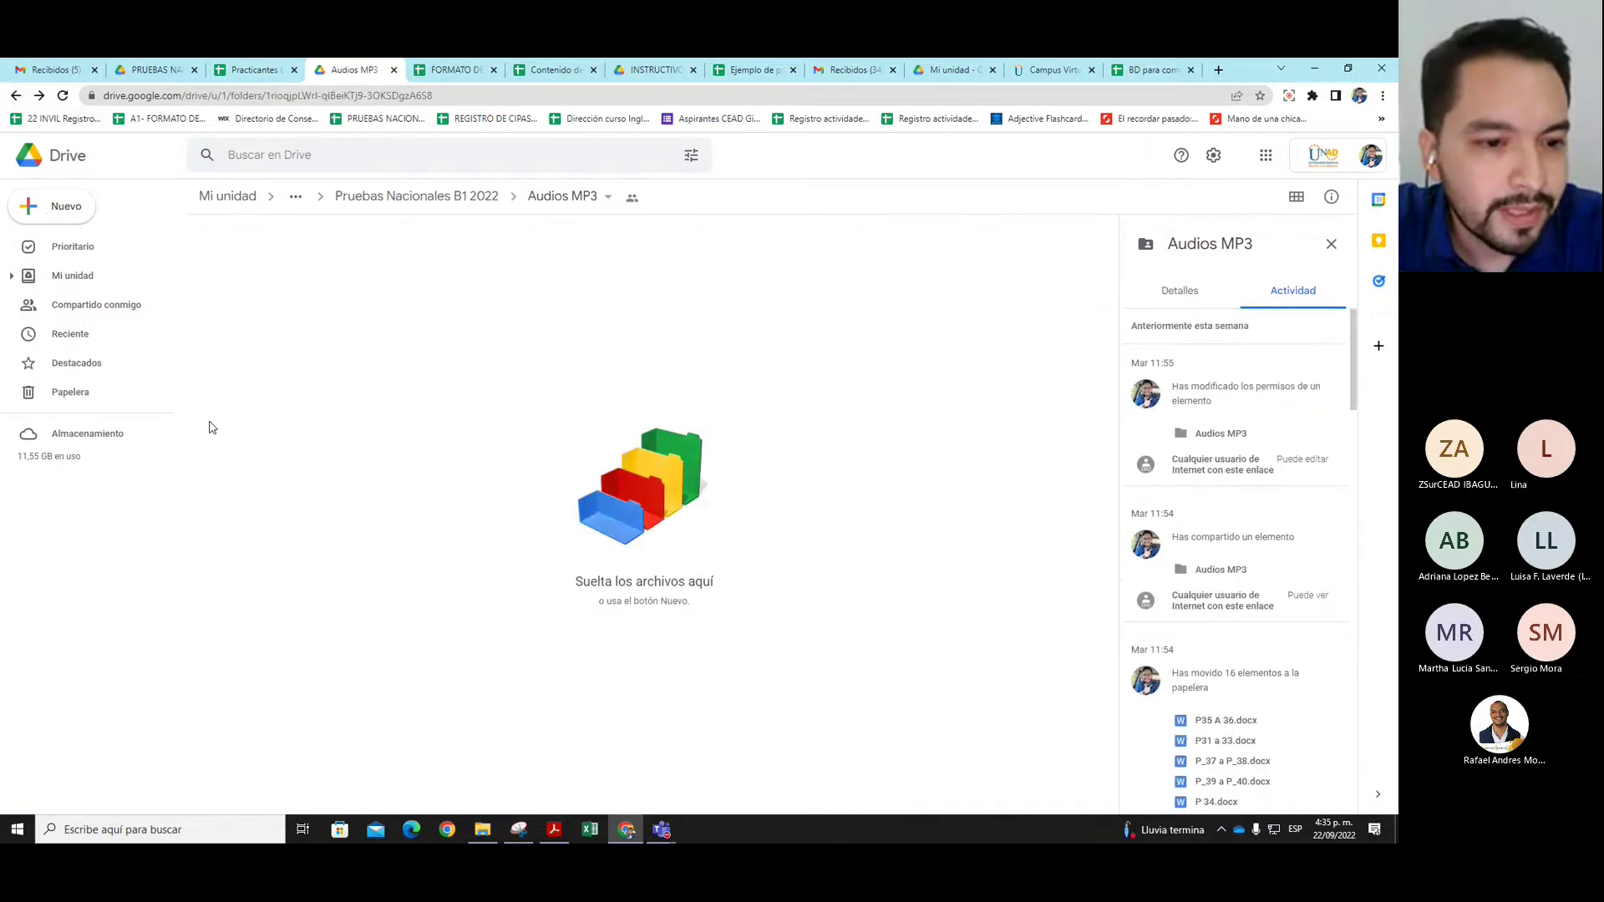
{"action": "left_click", "coordinate": [437, 198]}
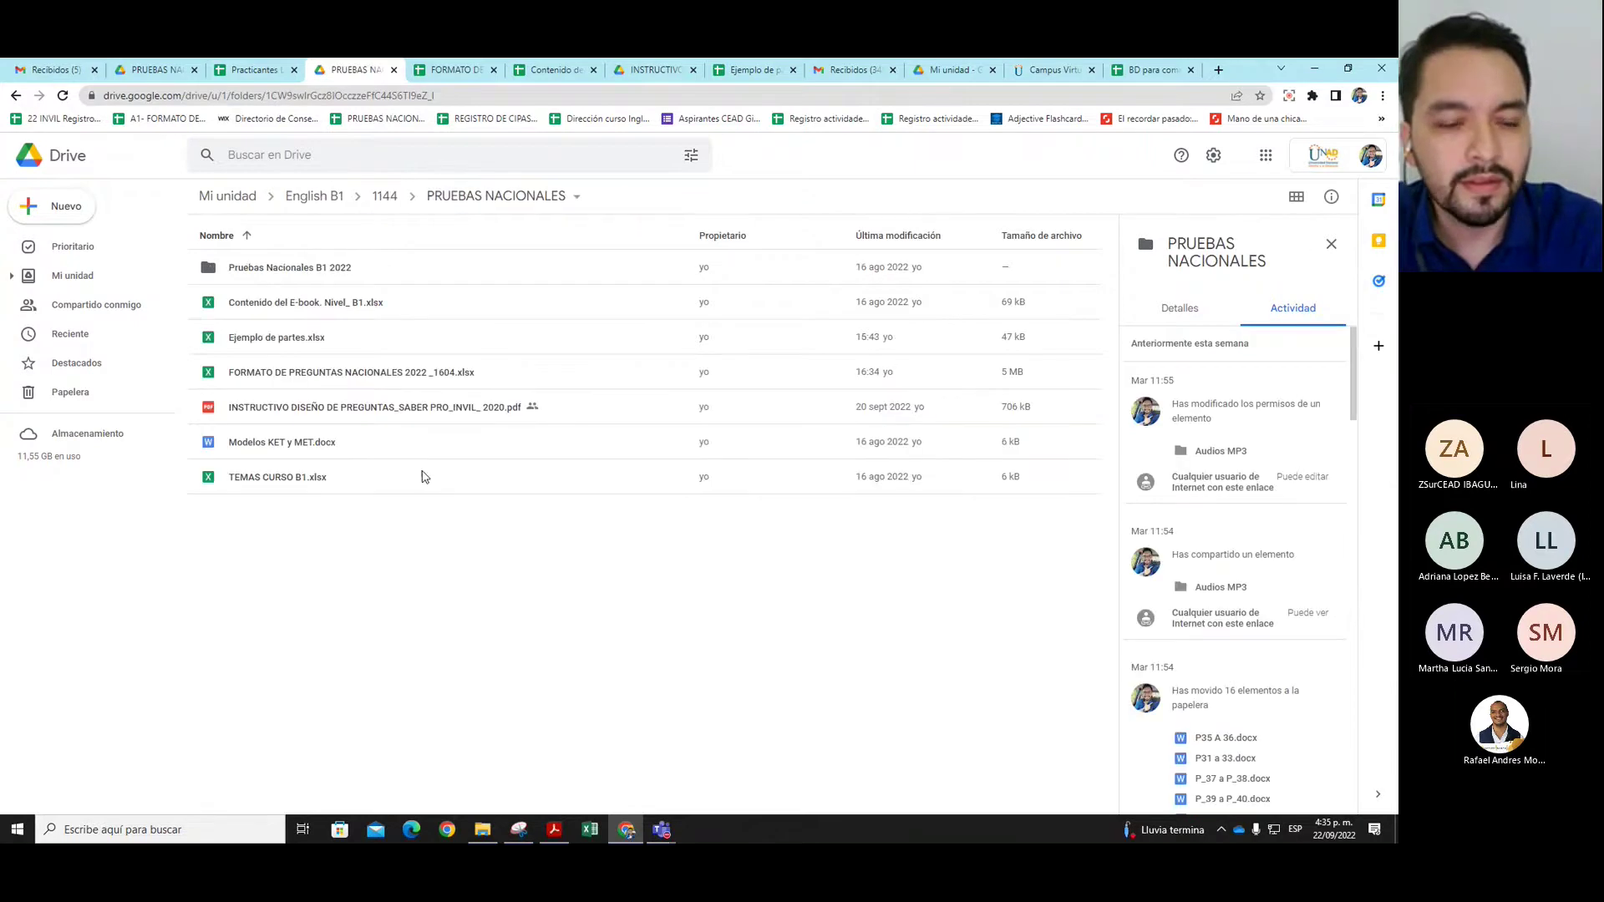
{"action": "double_click", "coordinate": [259, 344]}
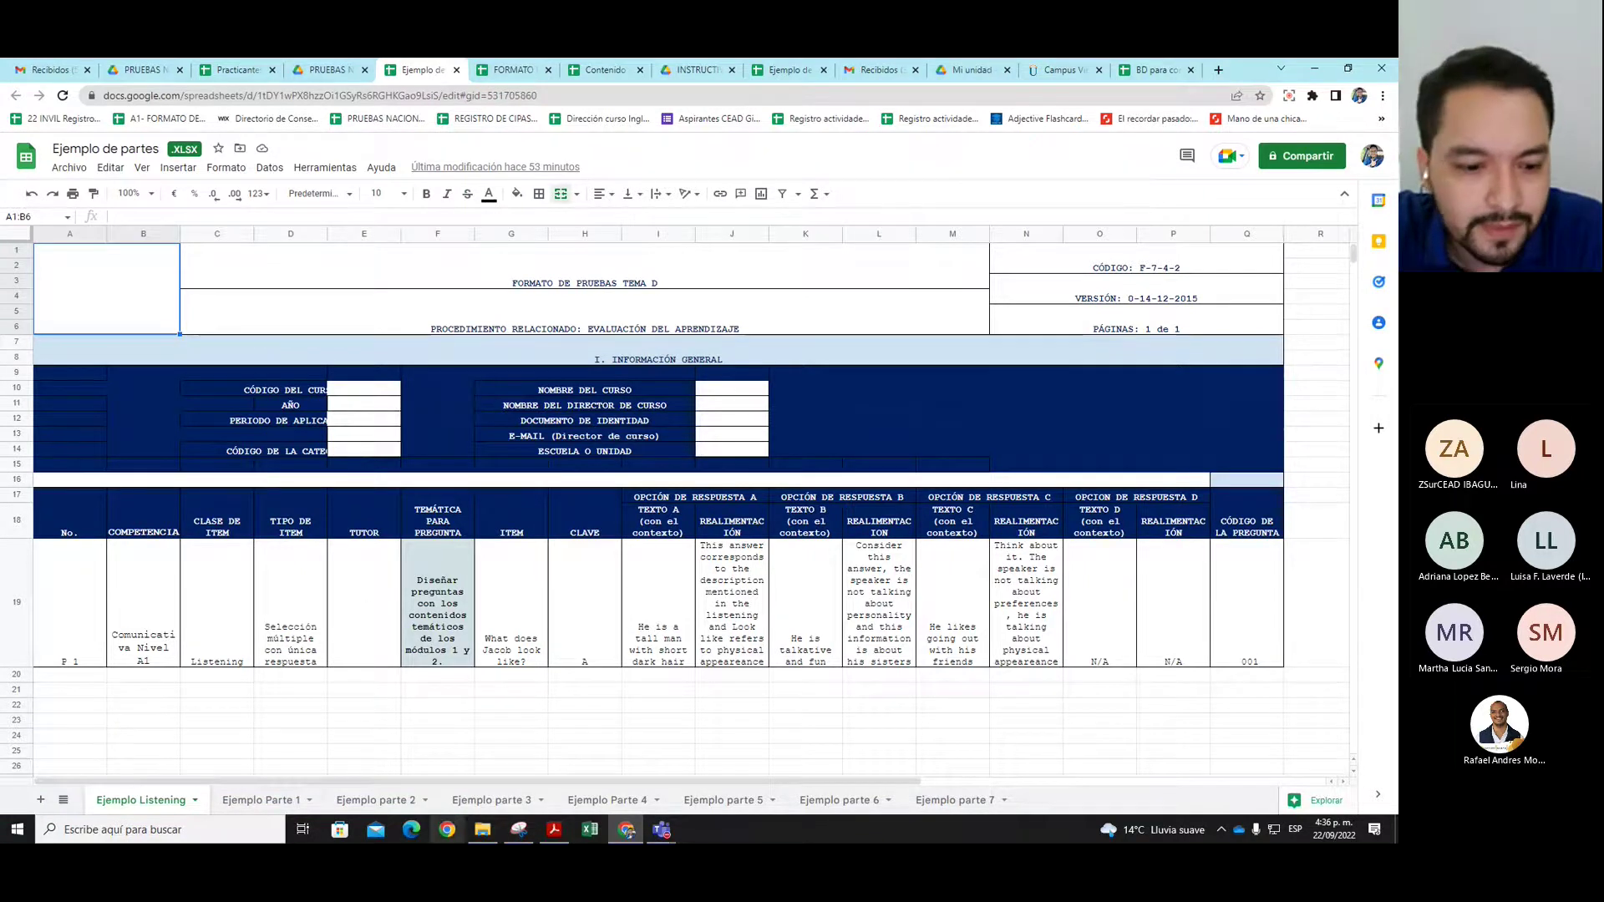
Review the sample items on the Ejemplo Parte 1 through Ejemplo Parte 4 sheets
{"action": "left_click", "coordinate": [276, 800]}
{"action": "left_click", "coordinate": [508, 530]}
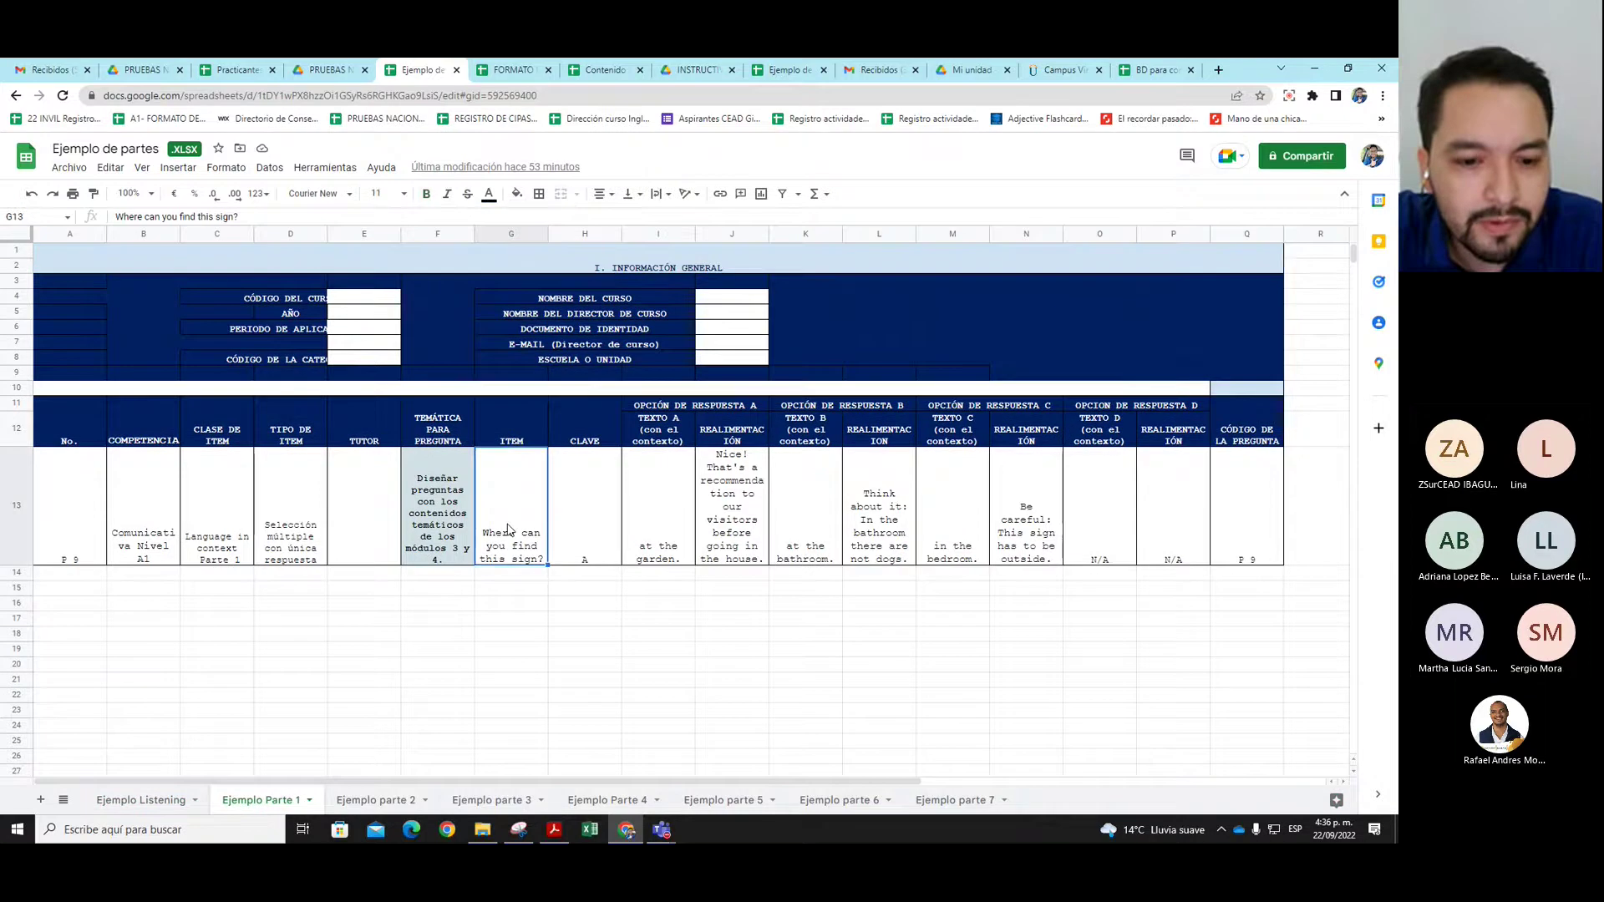
{"action": "left_click", "coordinate": [372, 801]}
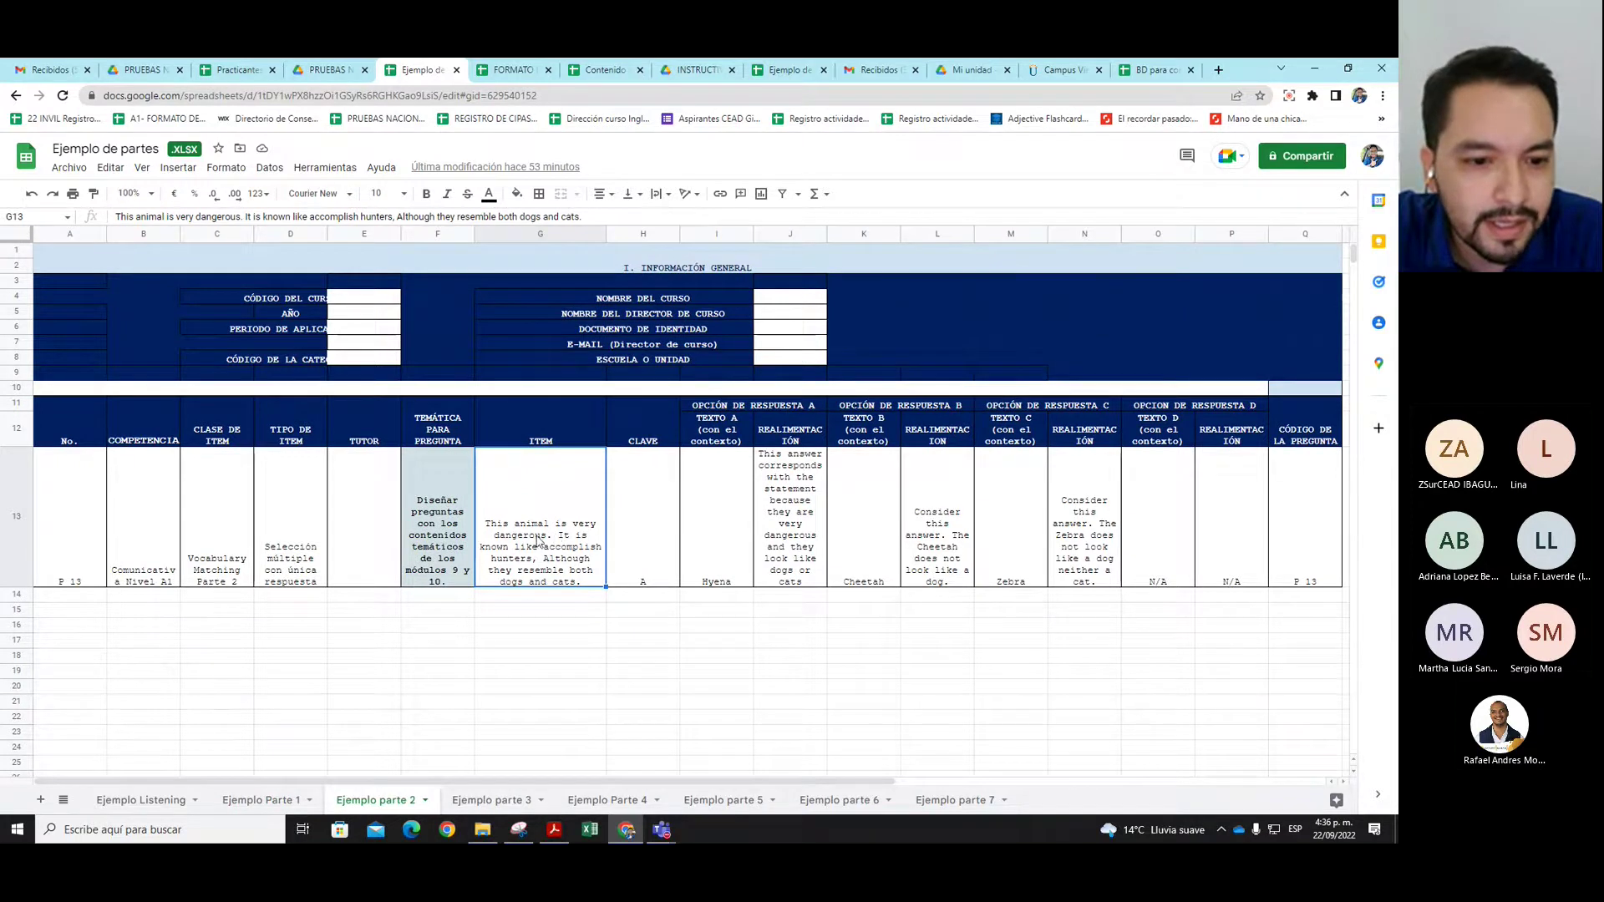
{"action": "left_click", "coordinate": [492, 803]}
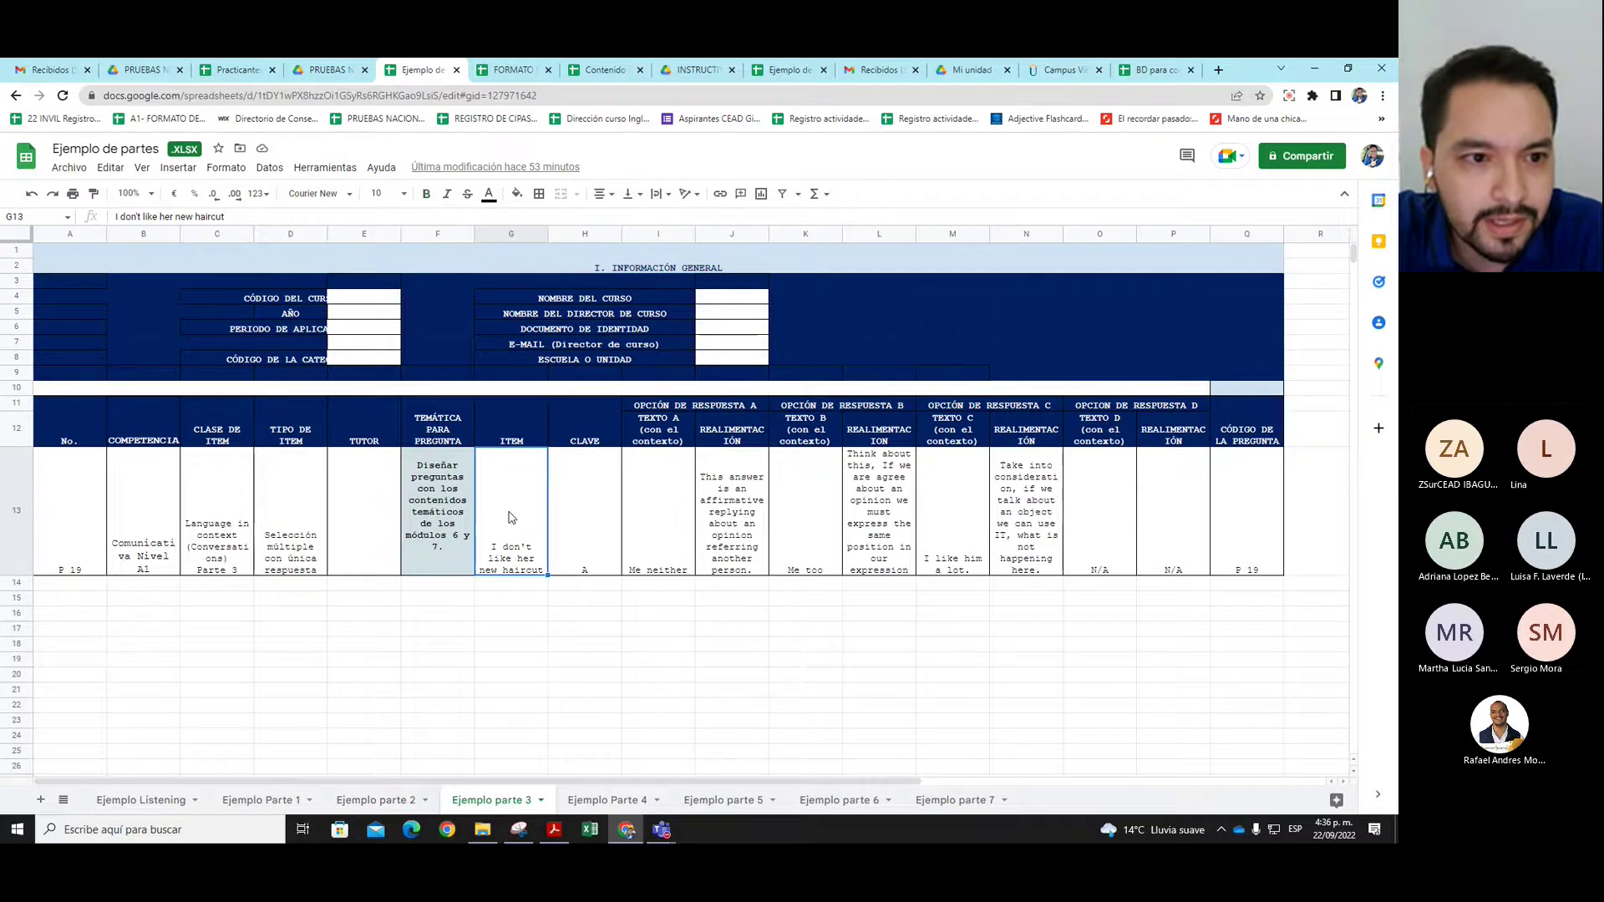
{"action": "left_click", "coordinate": [598, 800]}
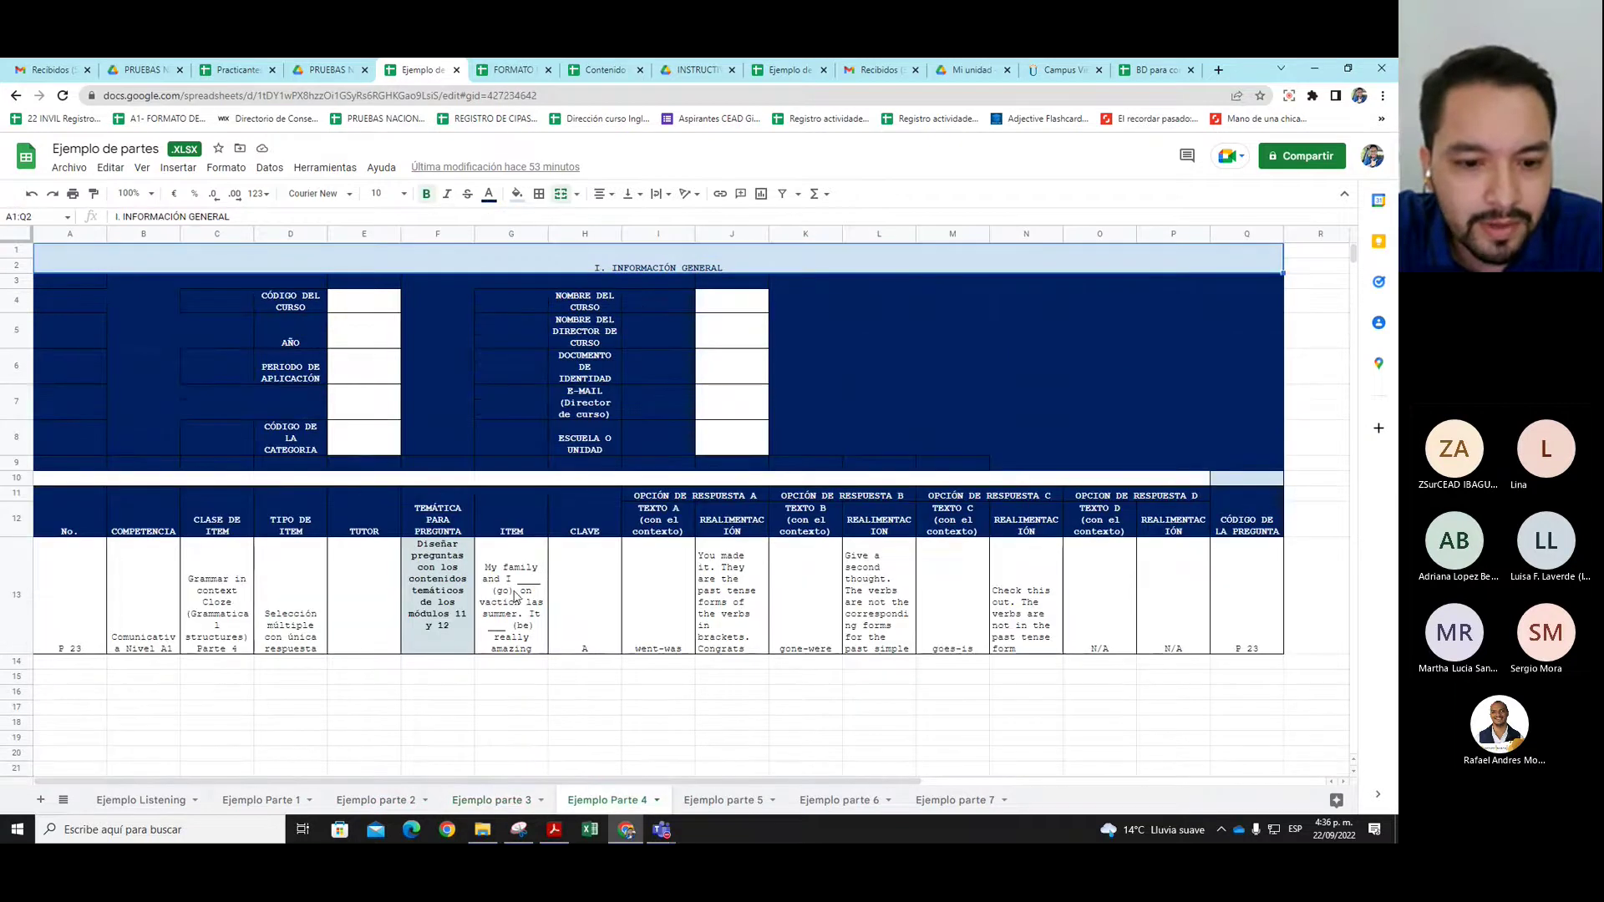
Review the sample reading items on the Ejemplo parte 5, 6 and 7 sheets and close the Ejemplo de partes workbook
{"action": "left_click", "coordinate": [707, 804]}
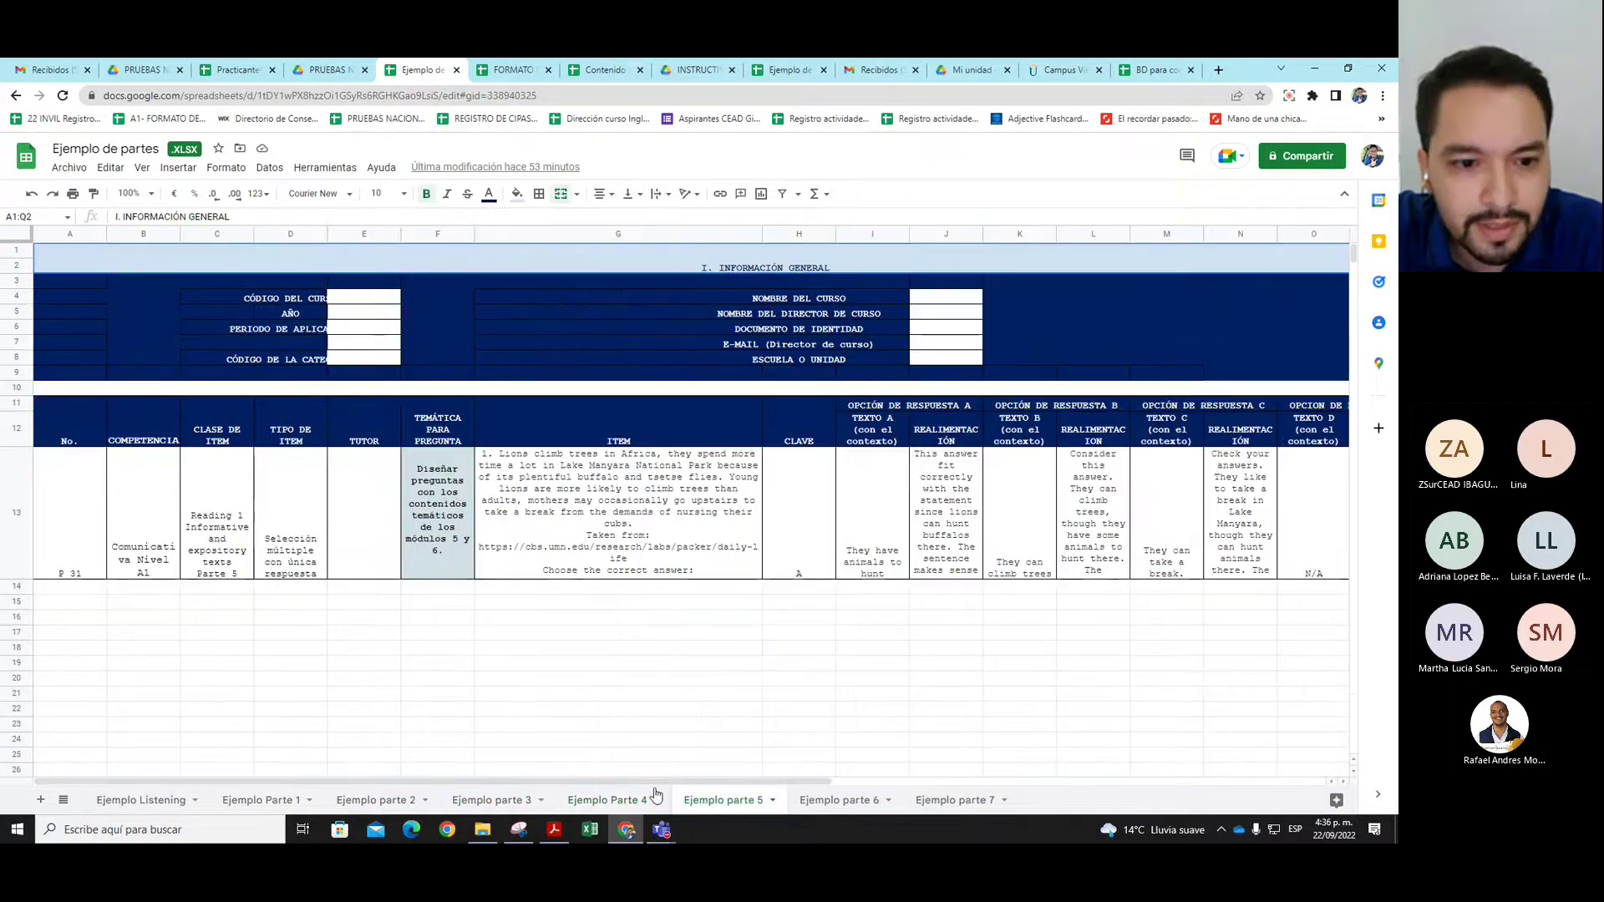
{"action": "left_click", "coordinate": [840, 800]}
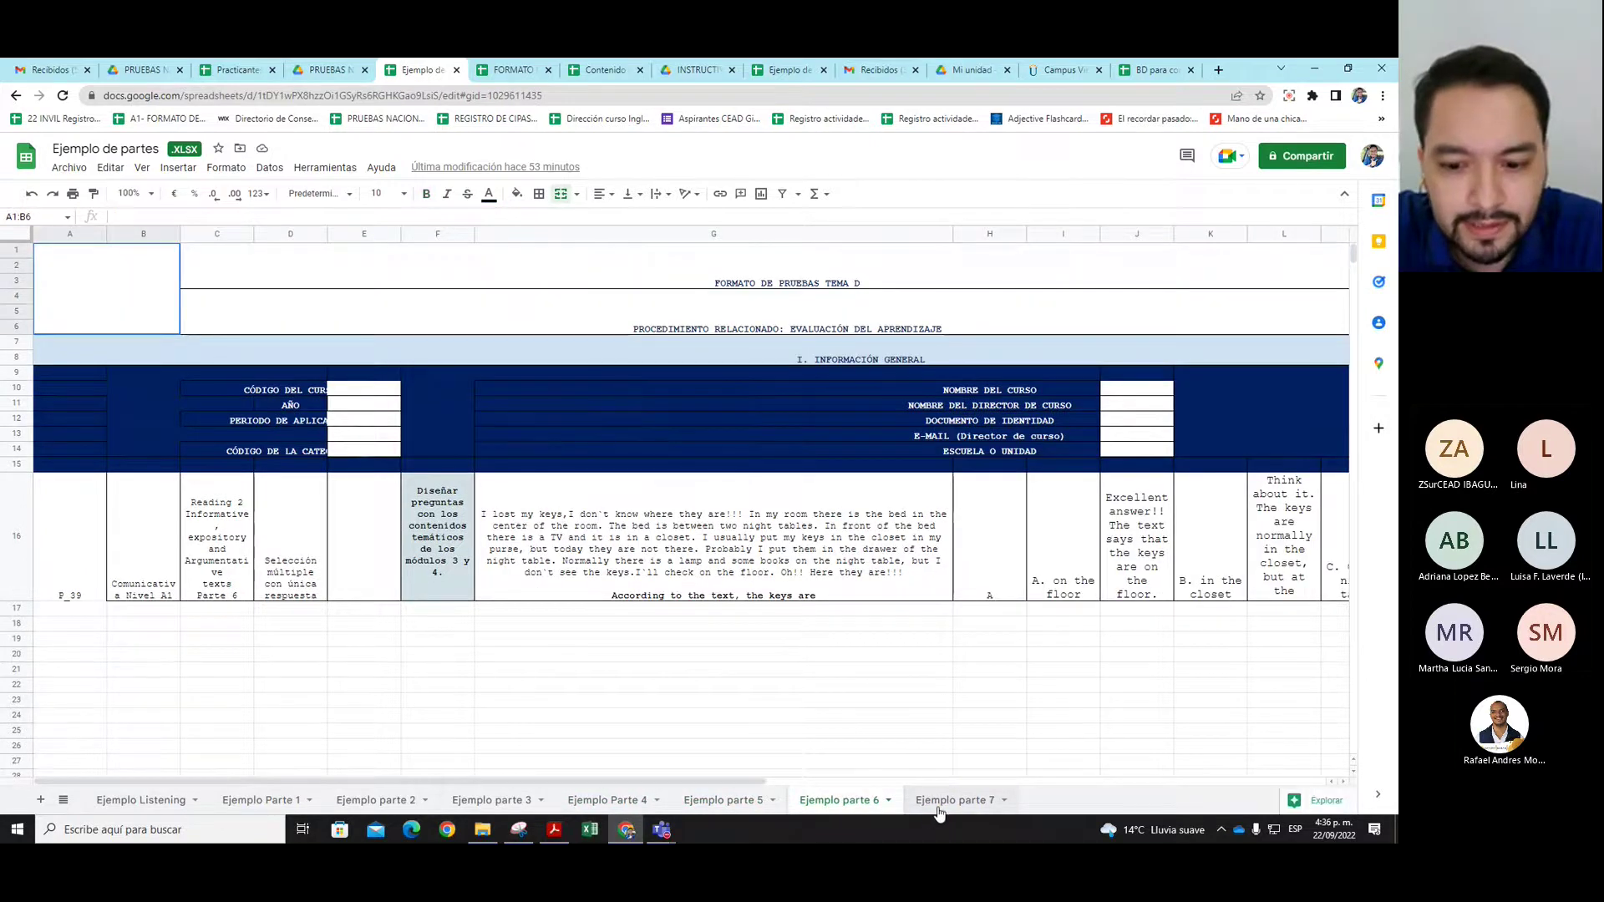
{"action": "left_click", "coordinate": [928, 809]}
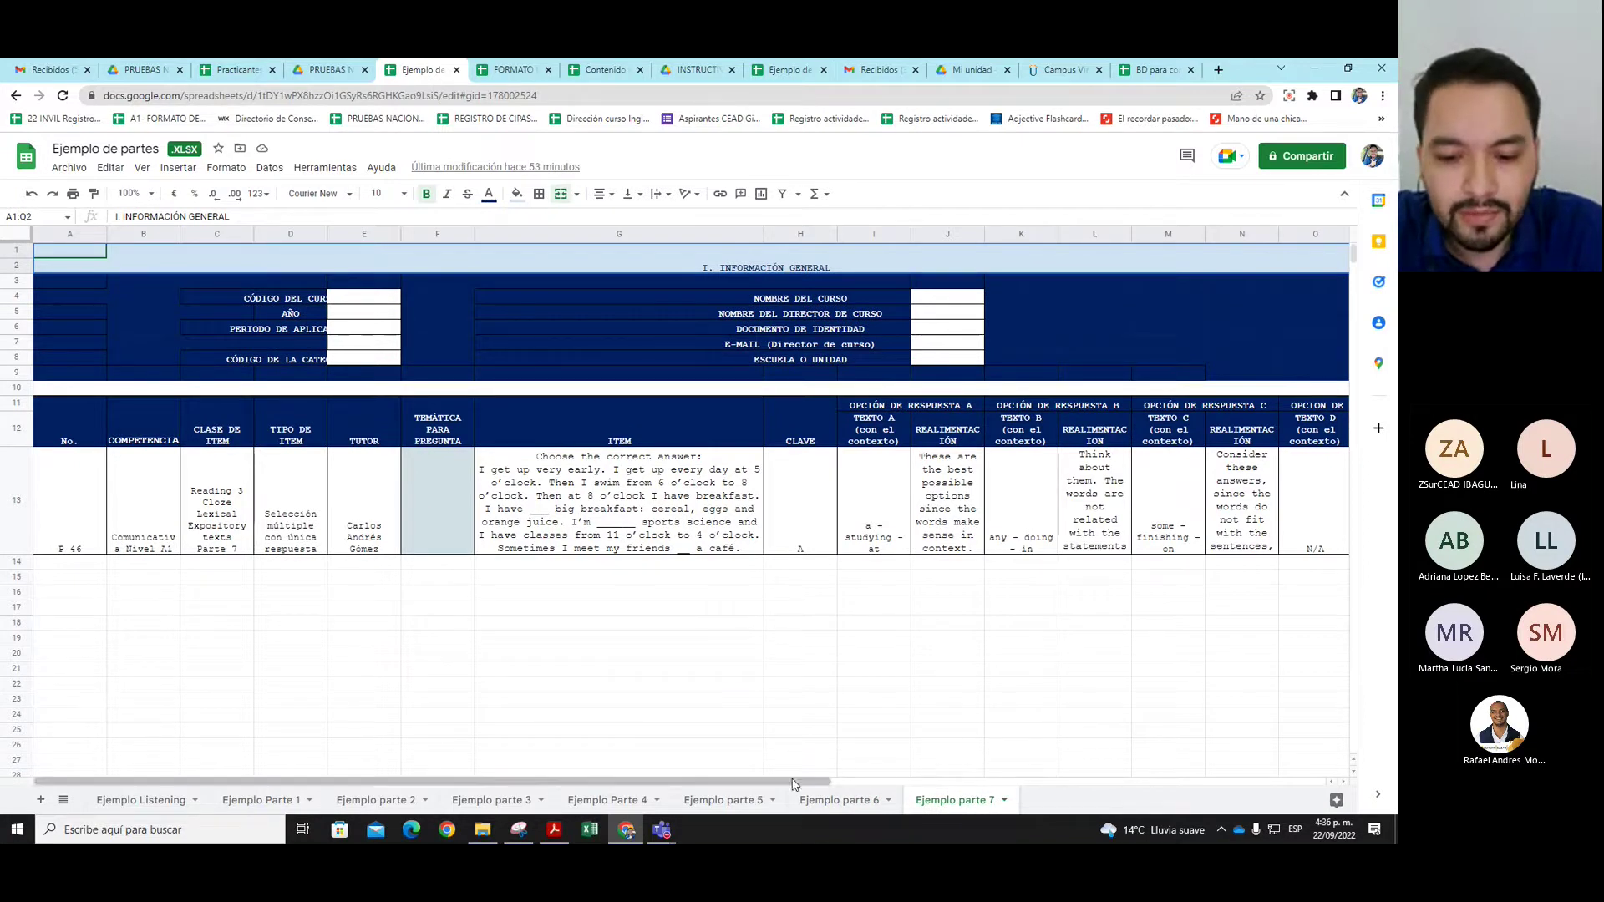
{"action": "left_click_drag", "start_coordinate": [781, 789], "coordinate": [528, 641]}
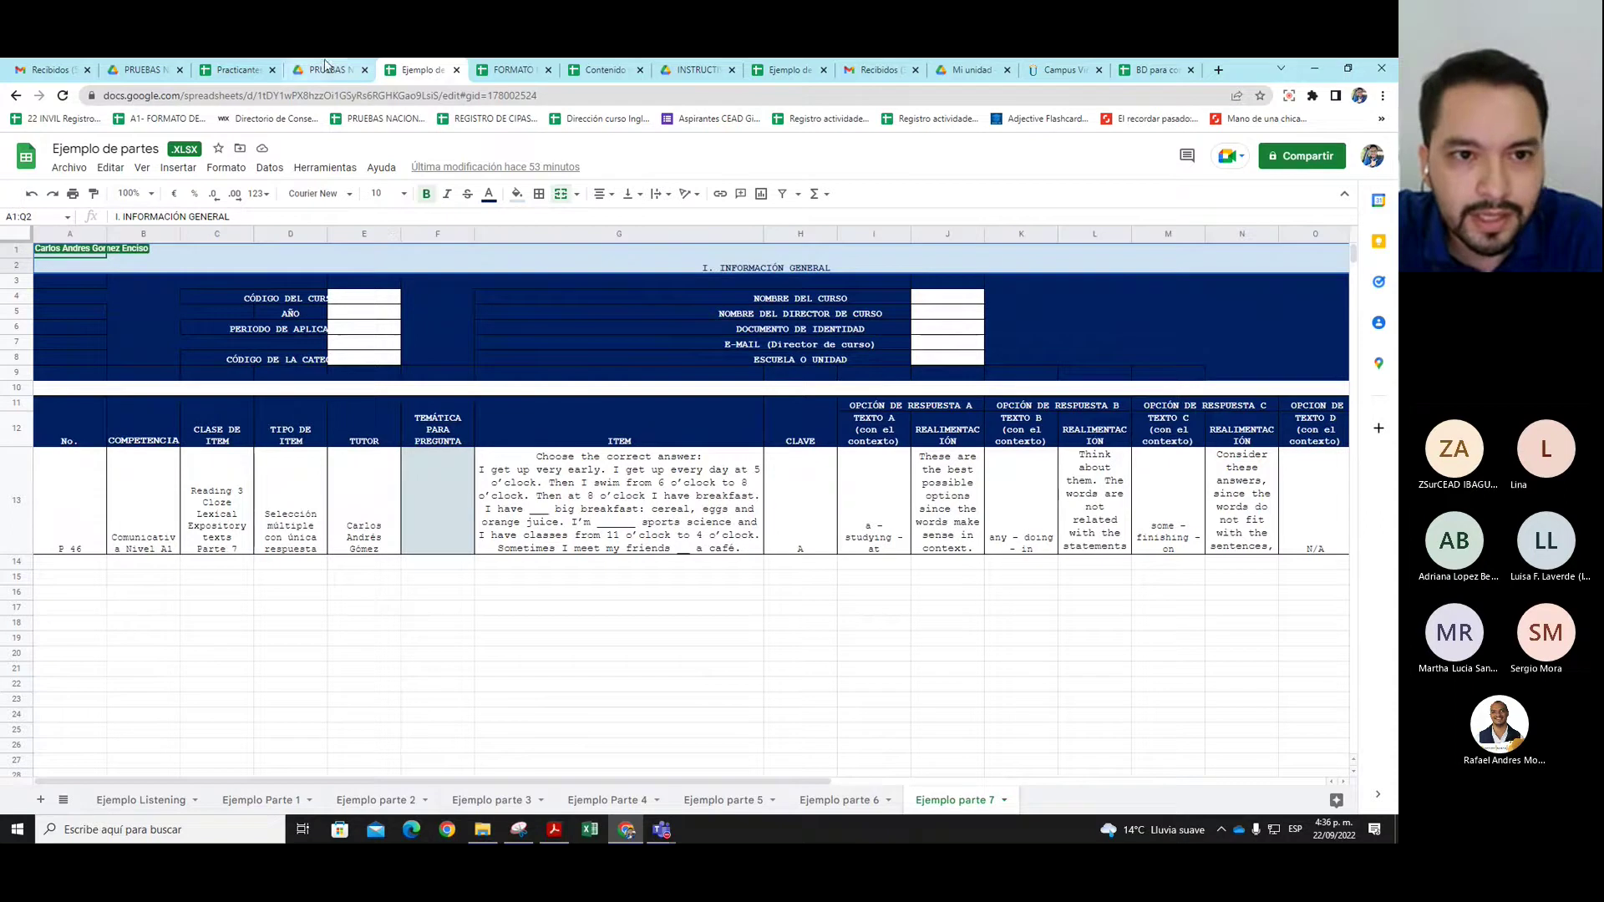
{"action": "middle_click", "coordinate": [422, 73]}
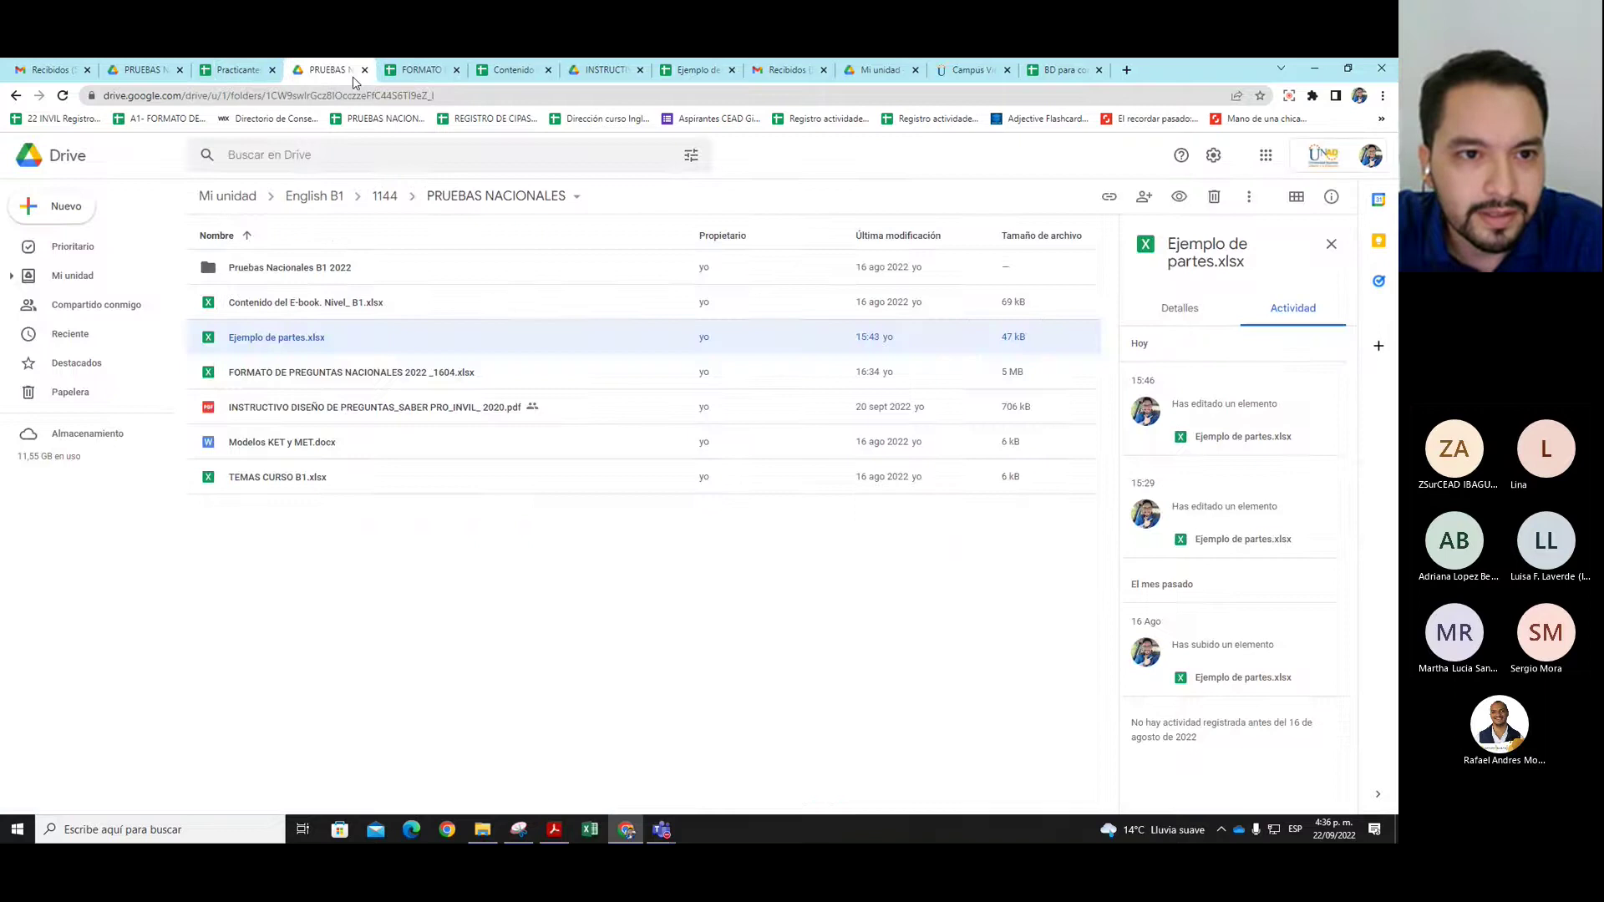
Examine the conversation design instructions and feedback examples below the question table on the PARTE 3 sheet of the question format
{"action": "left_click", "coordinate": [420, 70]}
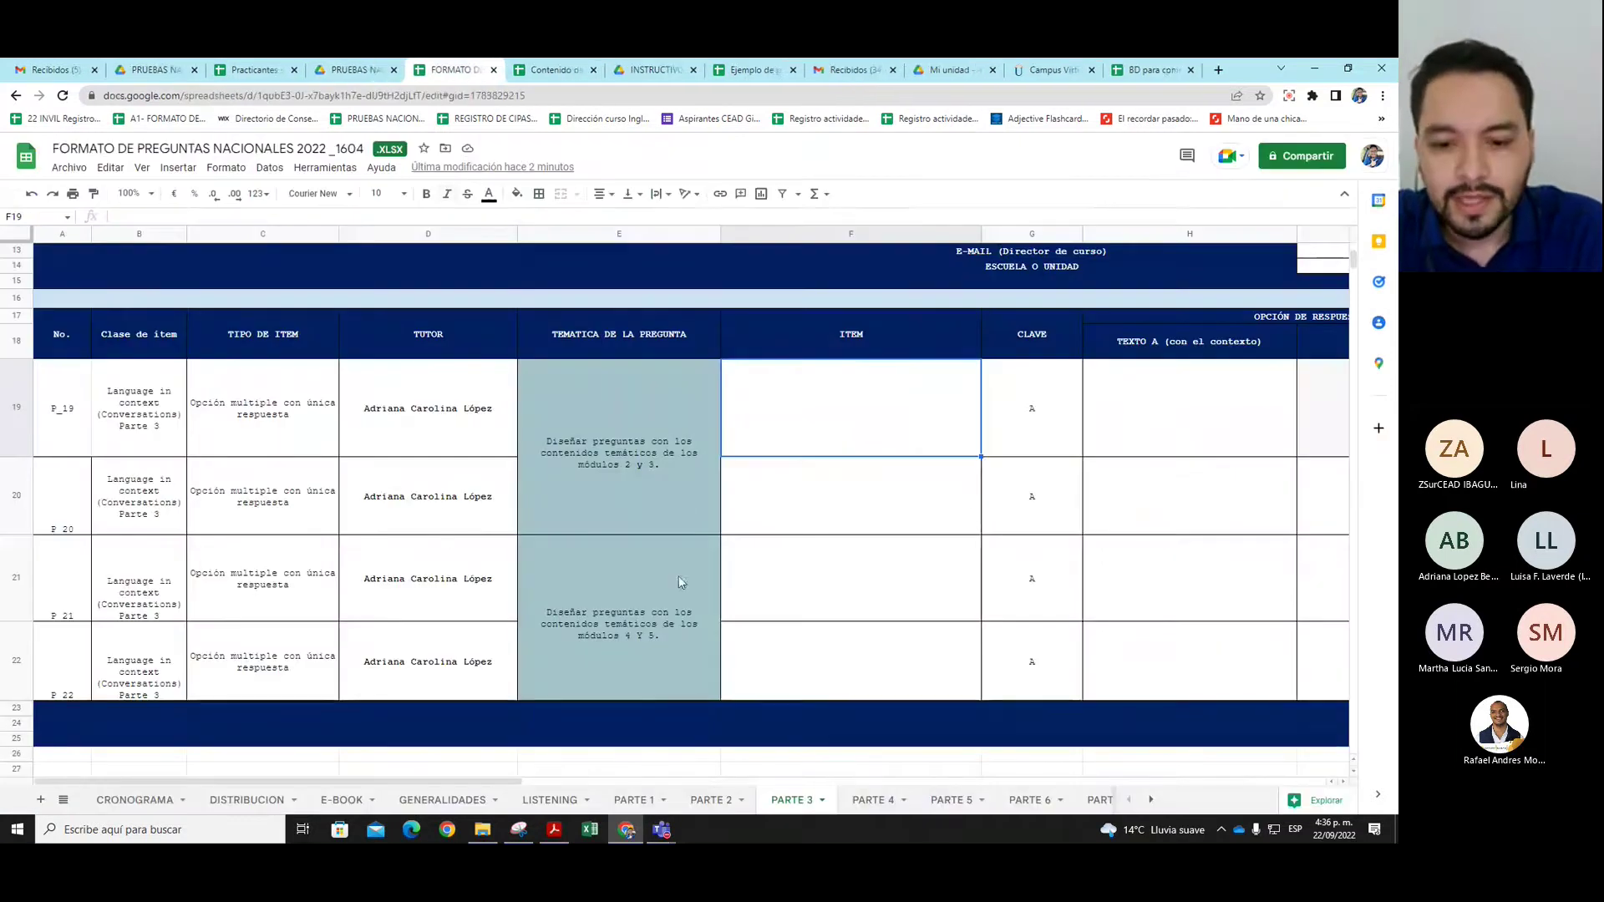
{"action": "scroll", "coordinate": [681, 582], "scroll_direction": "down", "scroll_amount": 3}
{"action": "scroll", "coordinate": [681, 582], "scroll_direction": "down", "scroll_amount": 3}
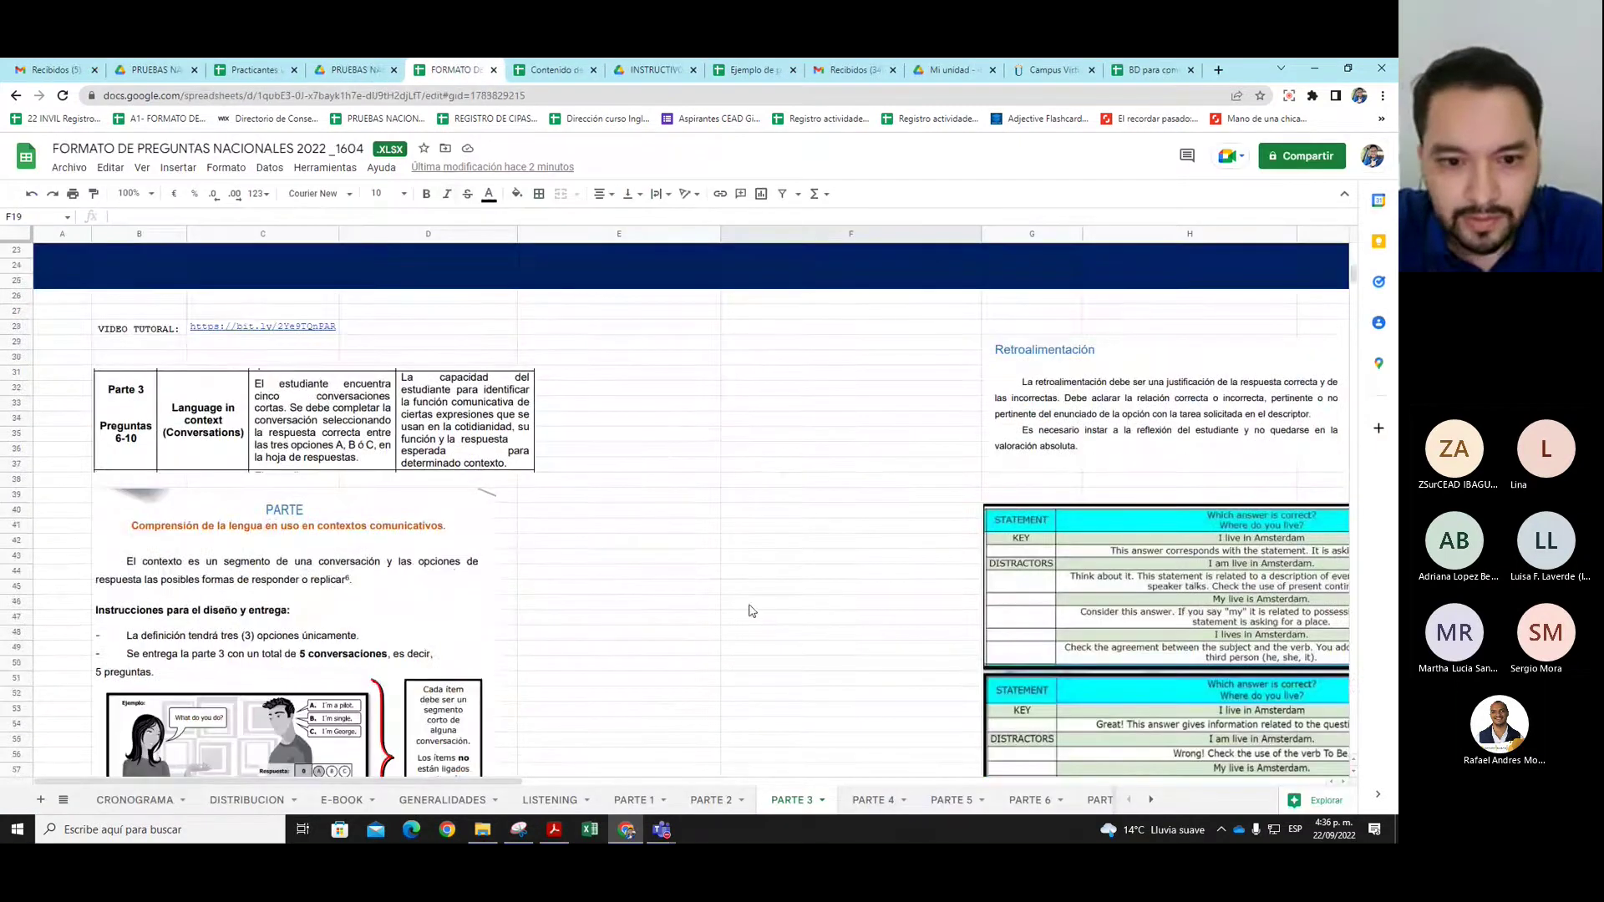
{"action": "scroll", "coordinate": [737, 584], "scroll_direction": "down", "scroll_amount": 2}
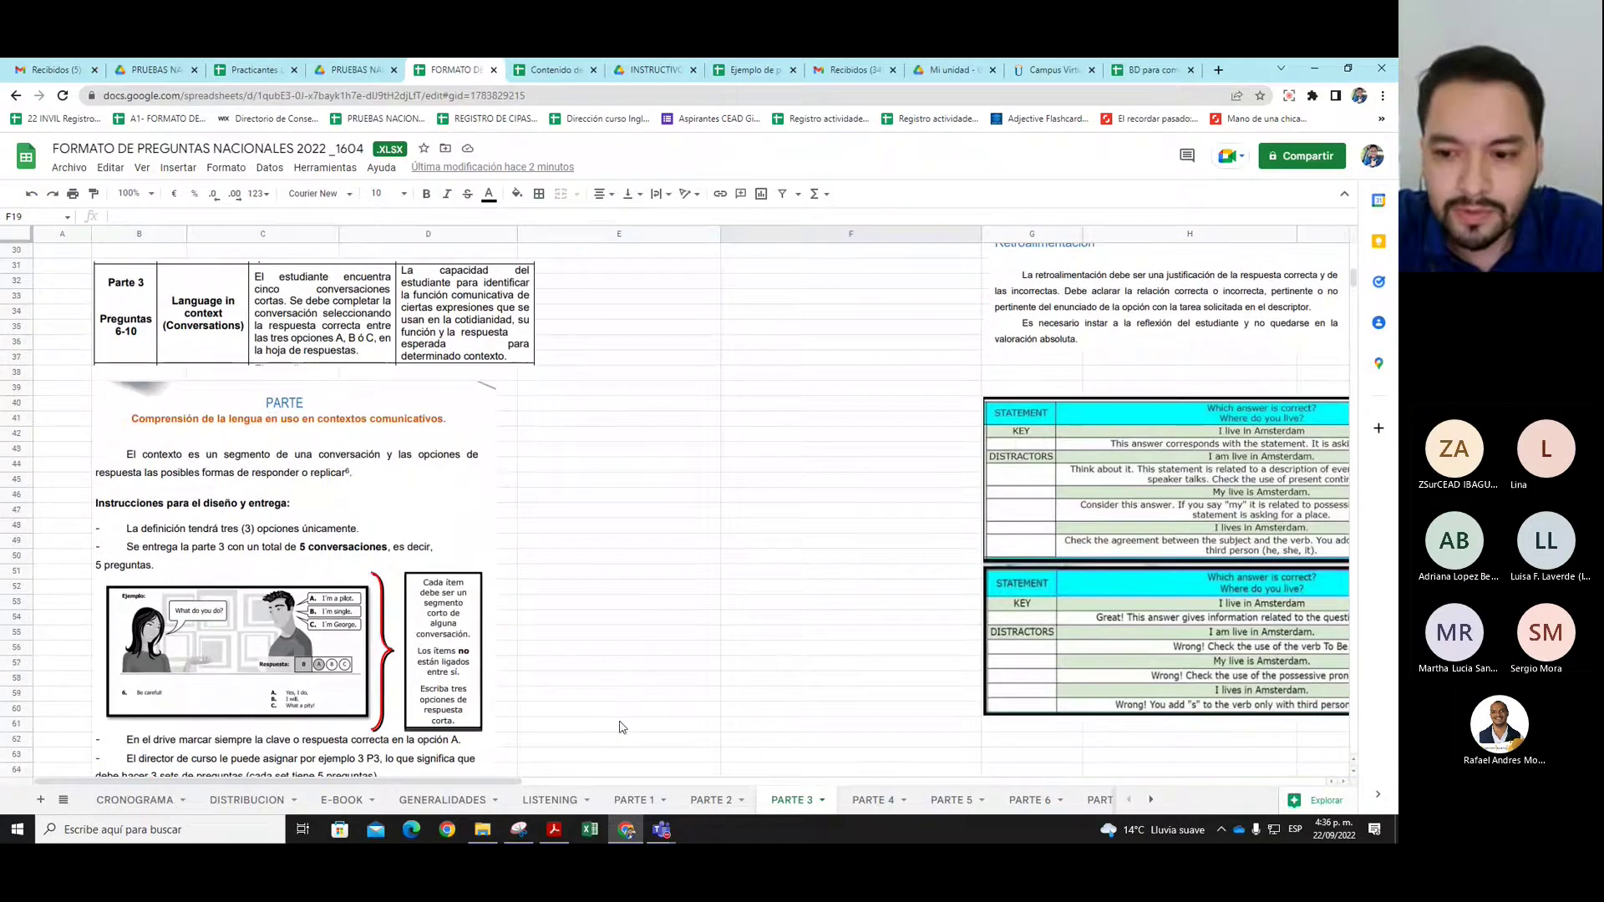
{"action": "scroll", "coordinate": [741, 620], "scroll_direction": "up", "scroll_amount": 2}
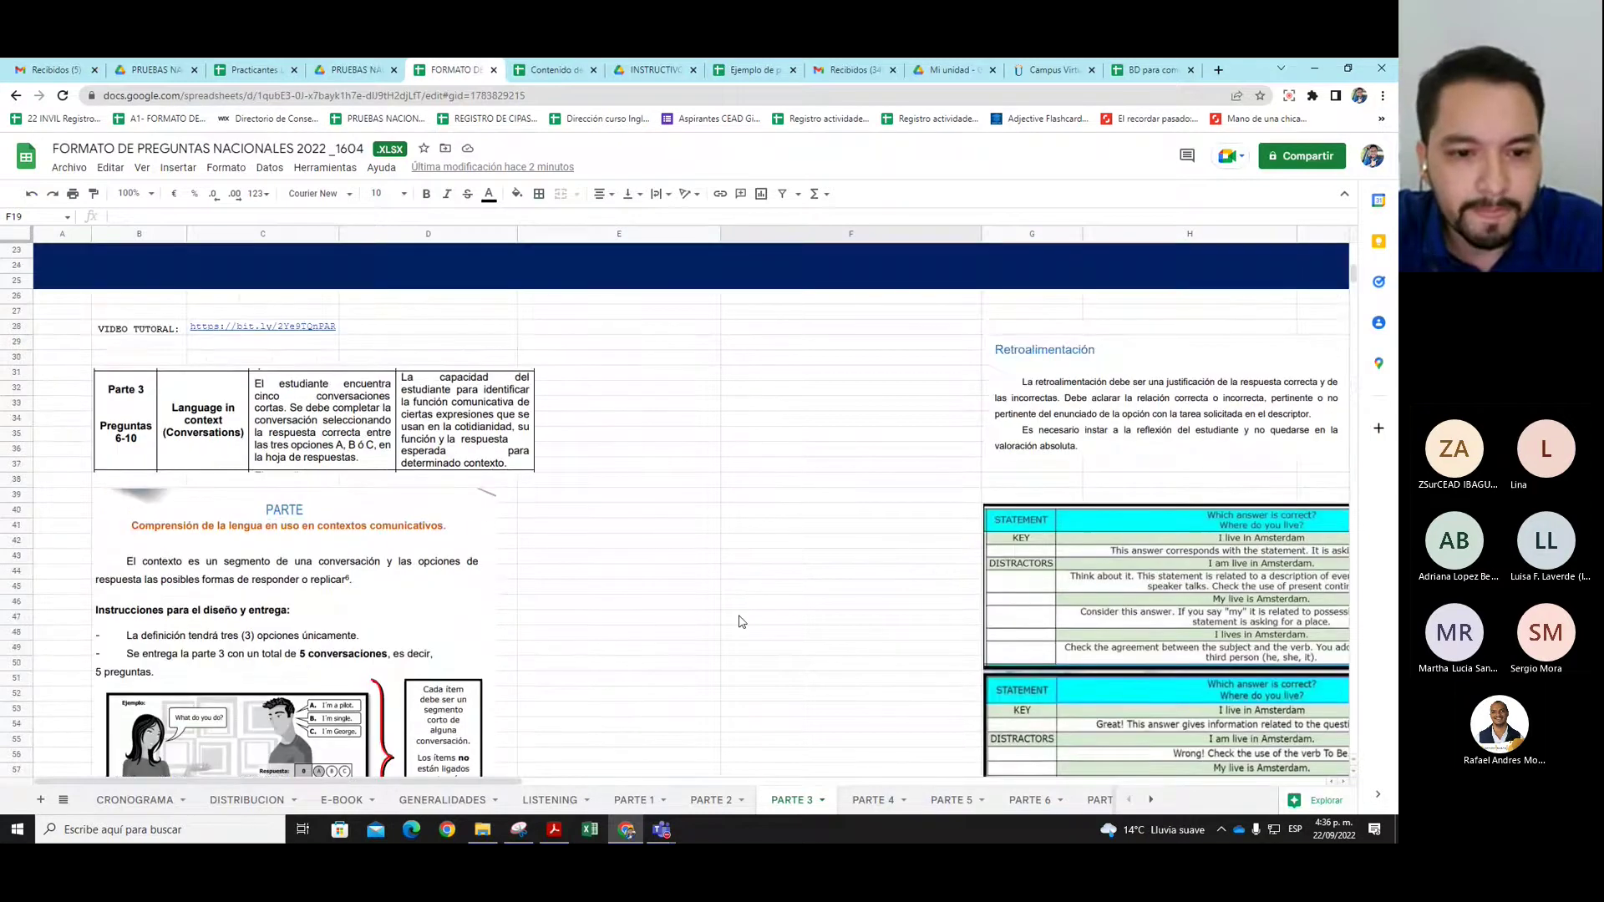
{"action": "scroll", "coordinate": [738, 622], "scroll_direction": "up", "scroll_amount": 6}
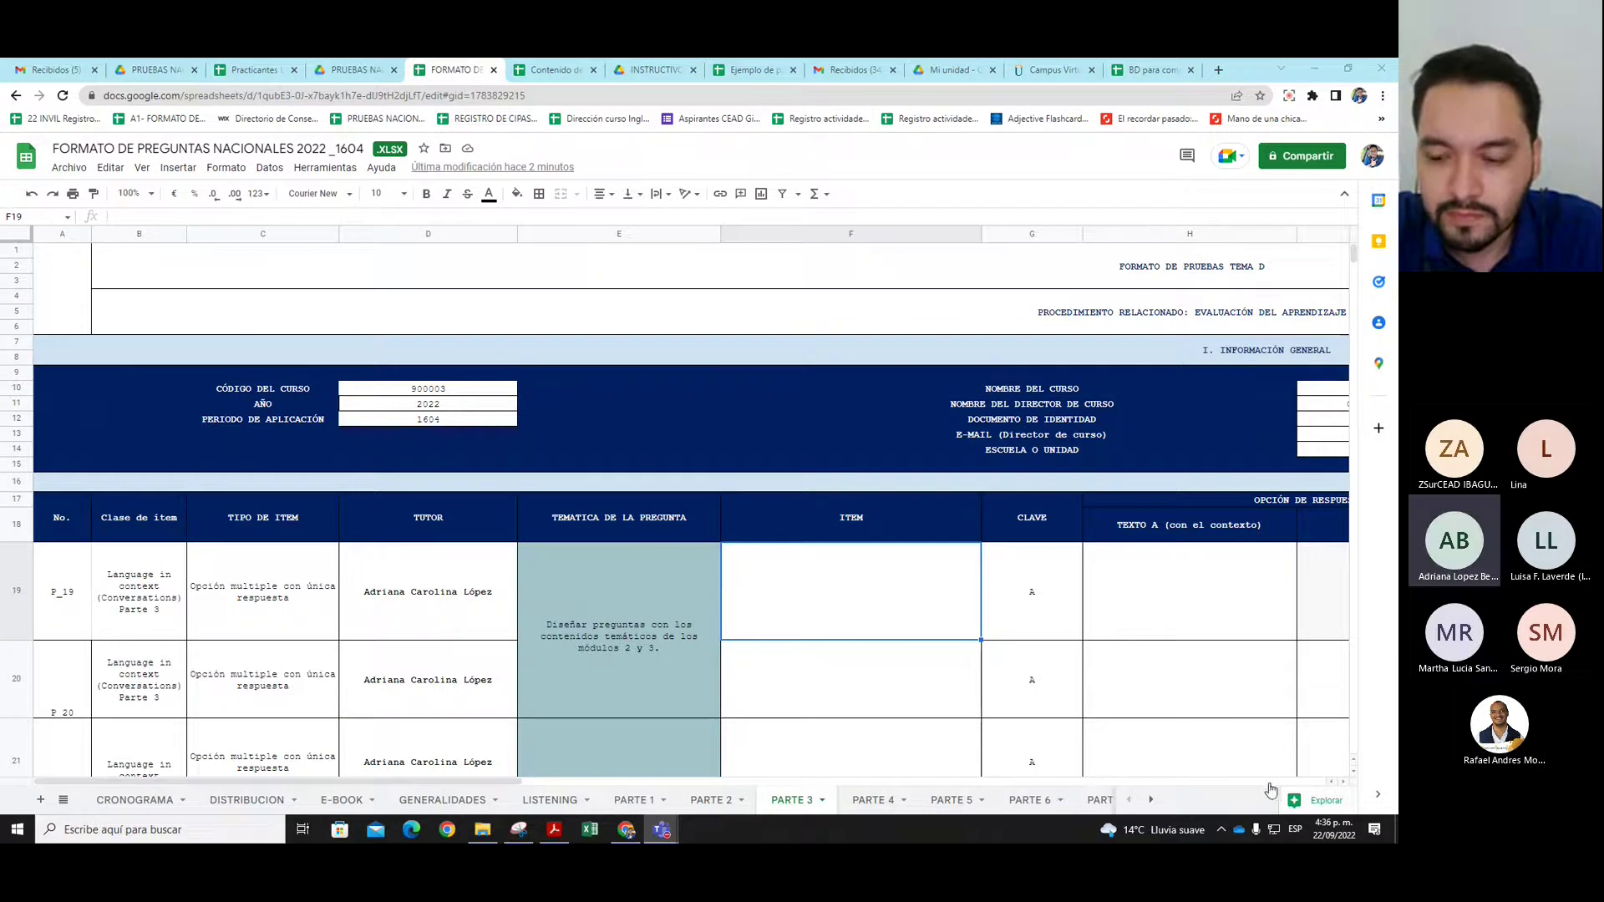
Check the Teams meeting chat and return to the PRUEBAS NACIONALES folder in Google Drive
{"action": "left_click", "coordinate": [1278, 744]}
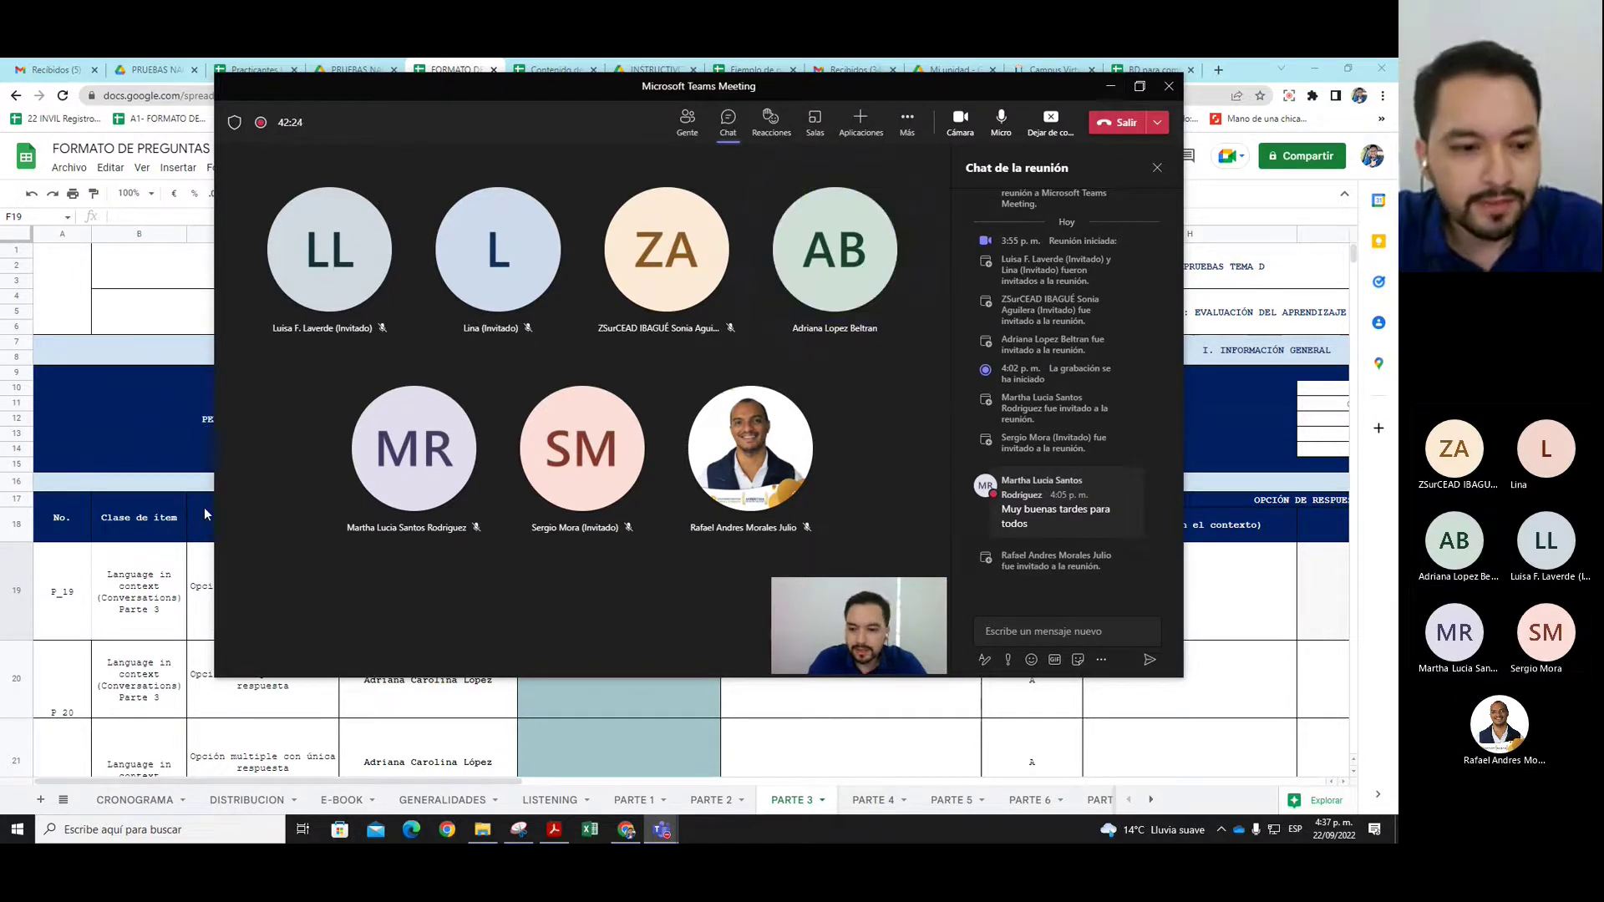
{"action": "left_click", "coordinate": [97, 446]}
{"action": "left_click", "coordinate": [351, 68]}
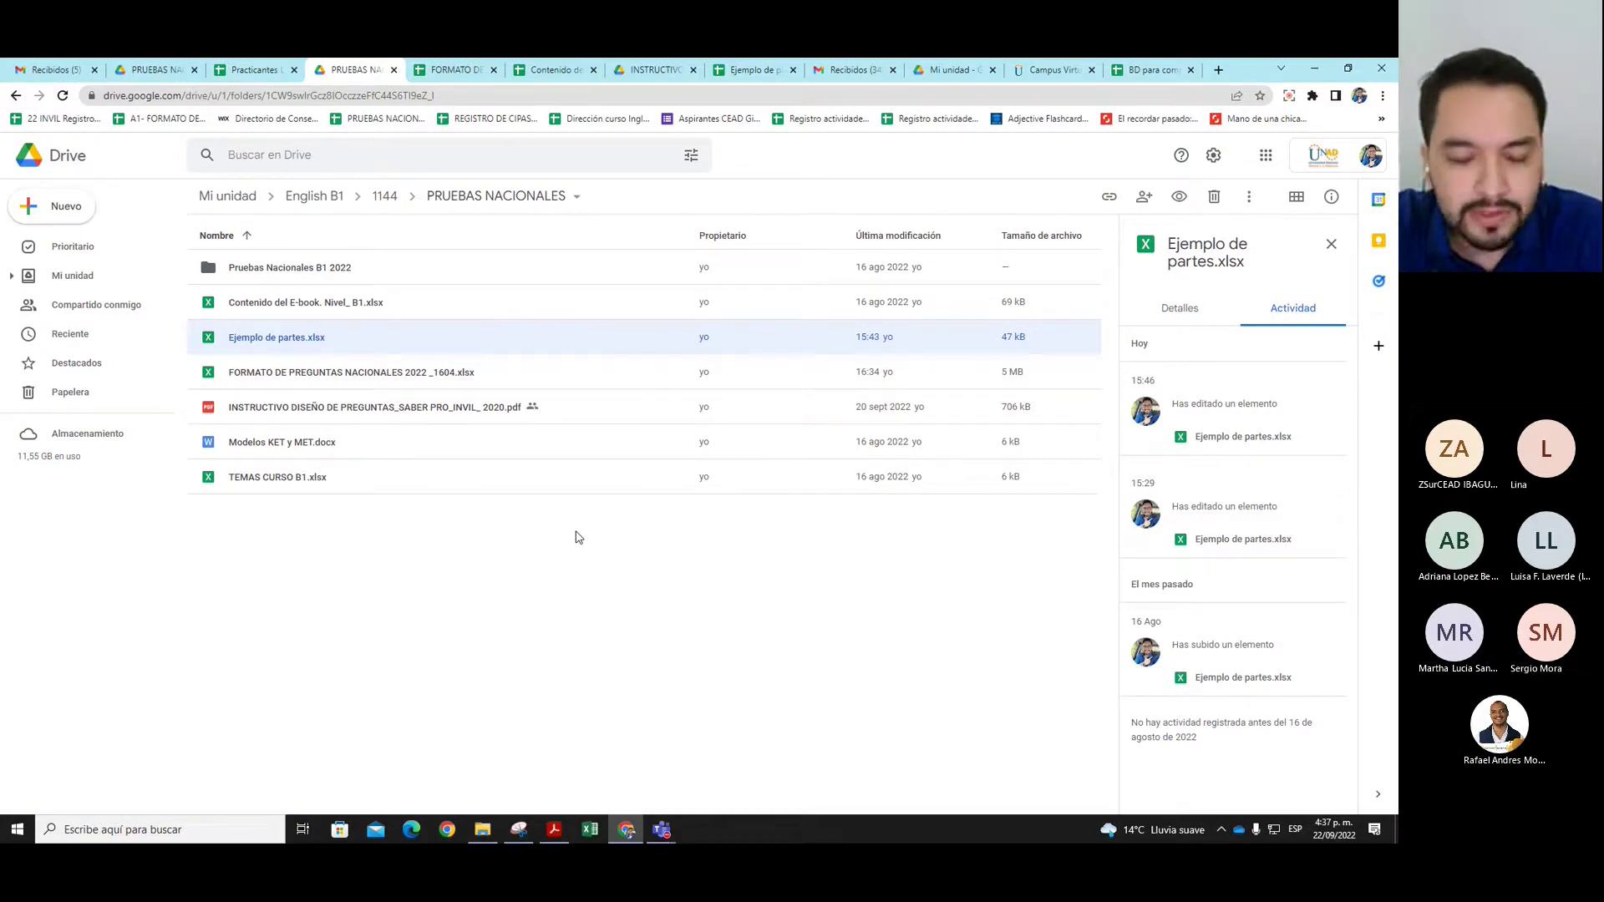
Review the activity dates on the CRONOGRAMA sheet and the questions assigned per tutor and part on the DISTRIBUCION sheet
{"action": "left_click", "coordinate": [455, 70]}
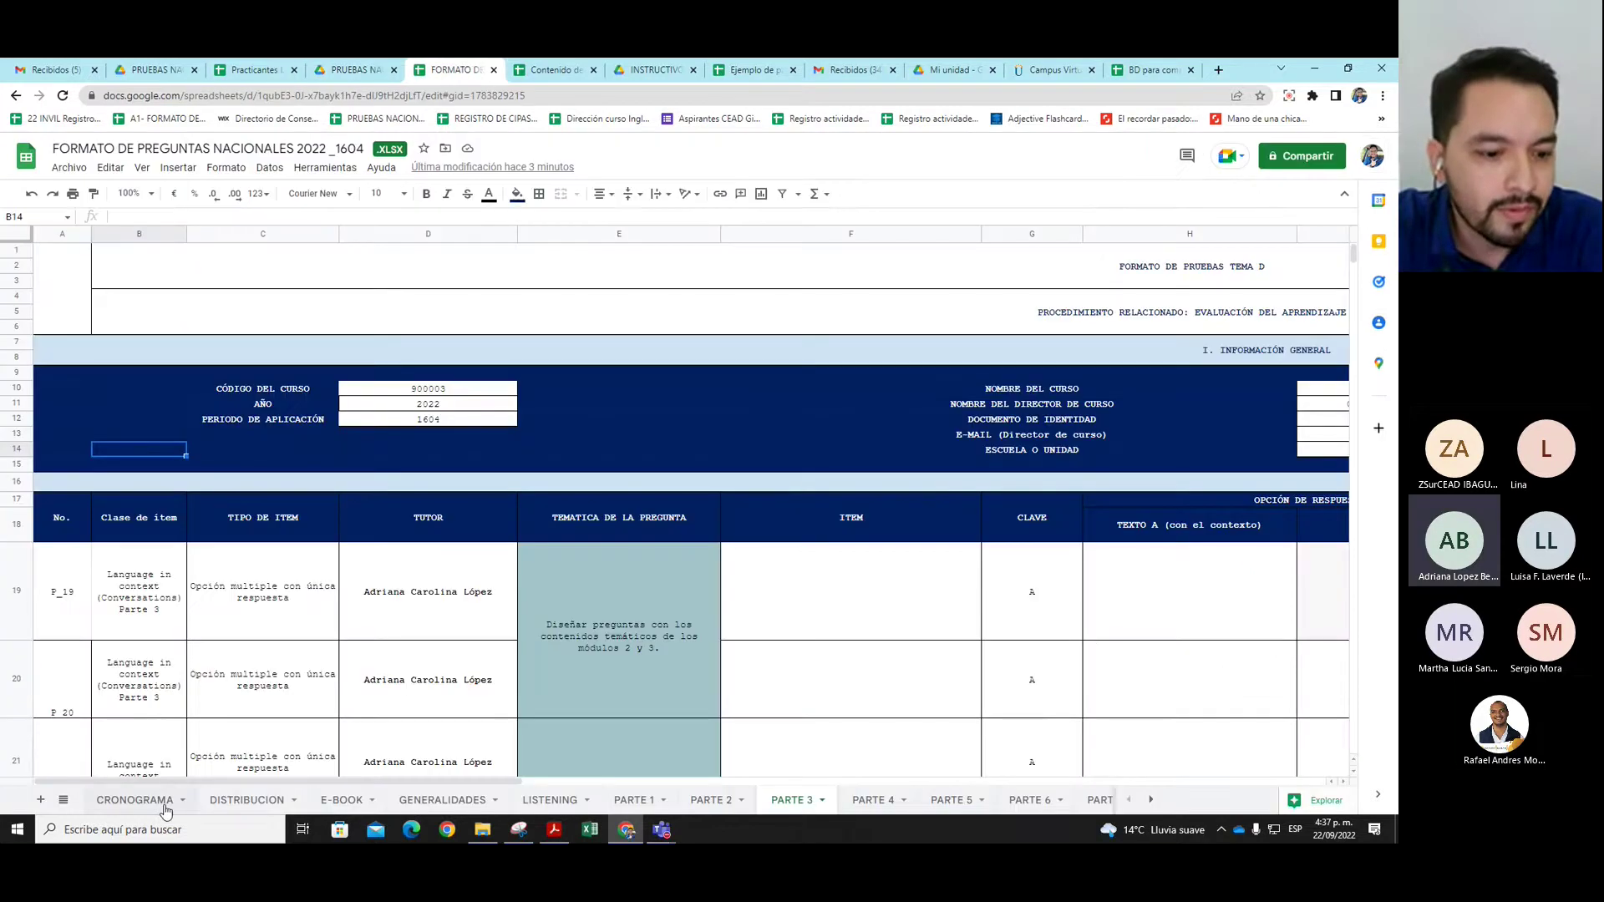
{"action": "left_click", "coordinate": [137, 800]}
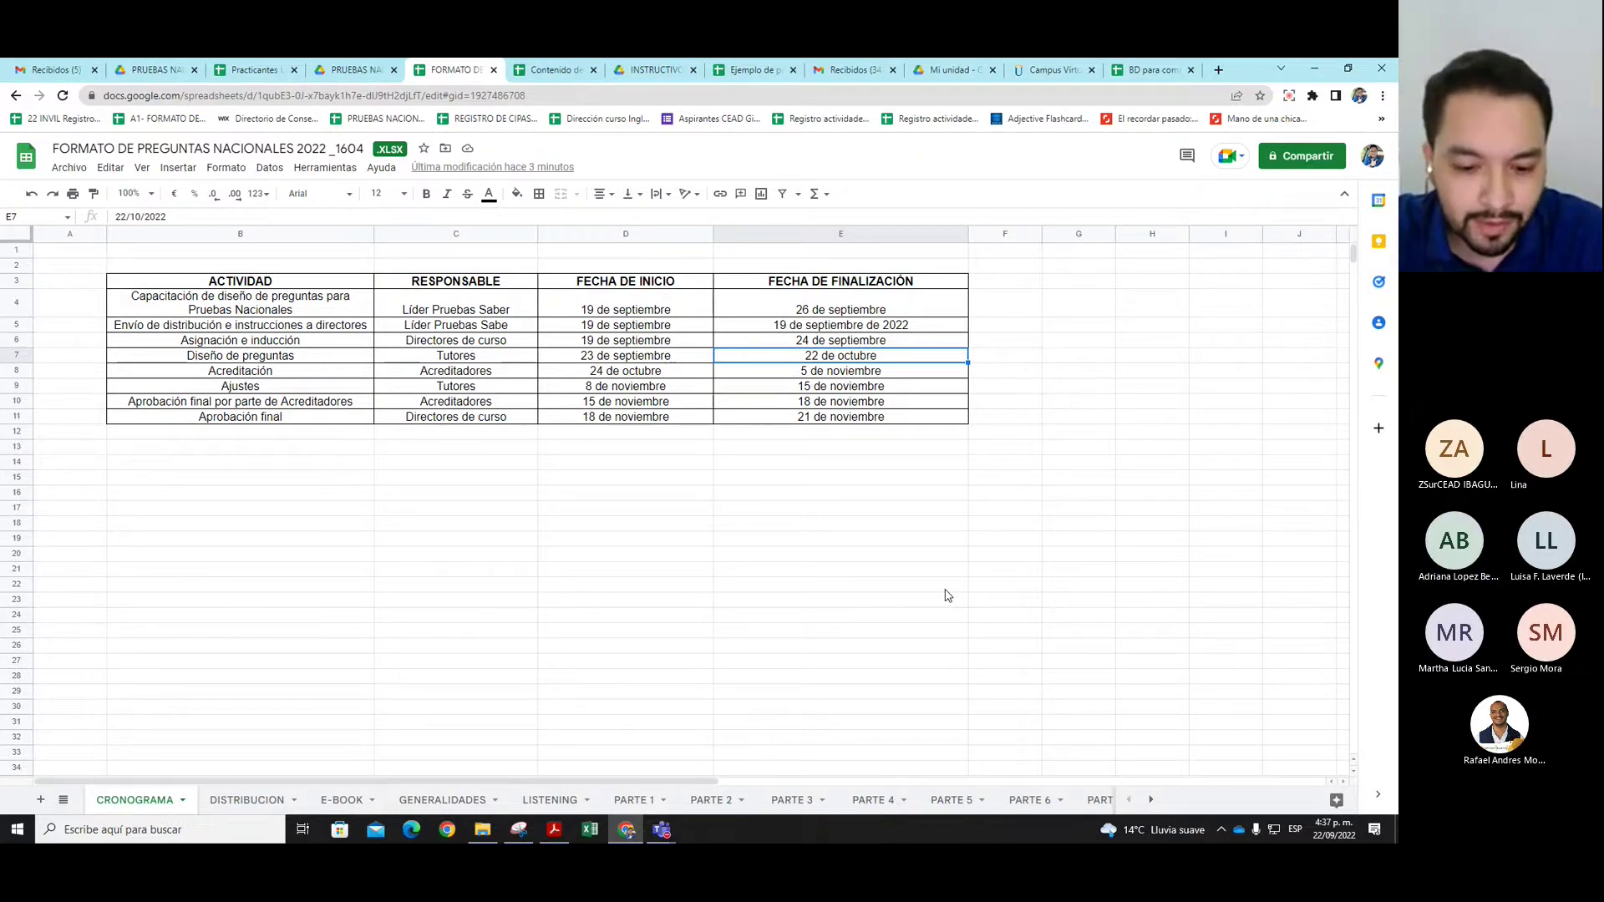
{"action": "left_click", "coordinate": [246, 800]}
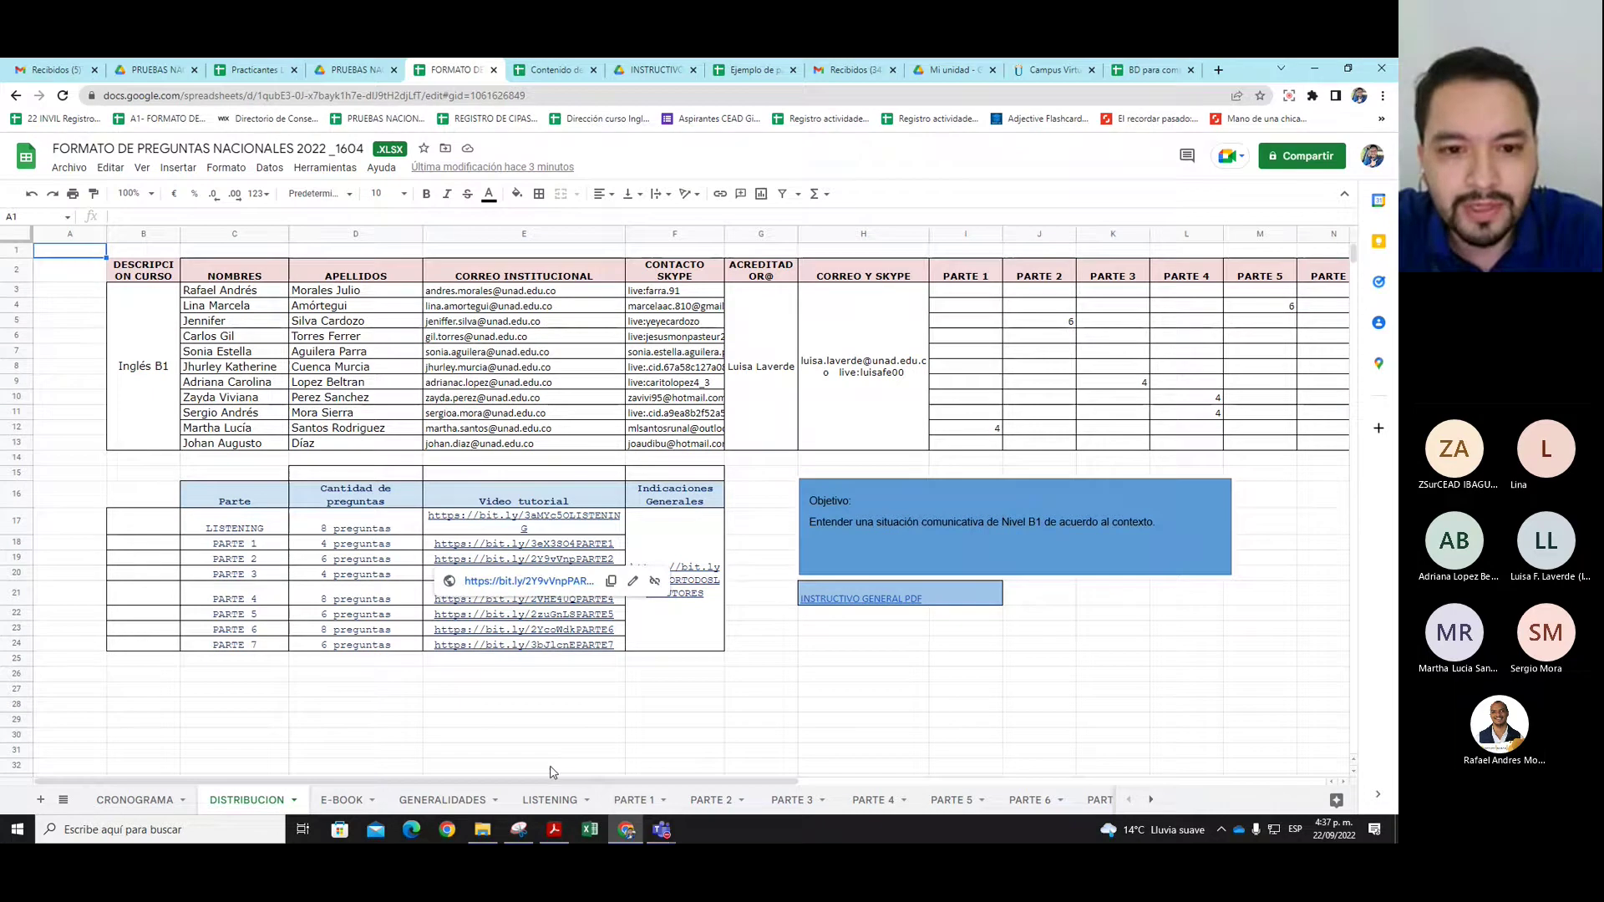
{"action": "scroll", "coordinate": [551, 772], "scroll_direction": "right", "scroll_amount": 10}
{"action": "scroll", "coordinate": [735, 546], "scroll_direction": "left", "scroll_amount": 2}
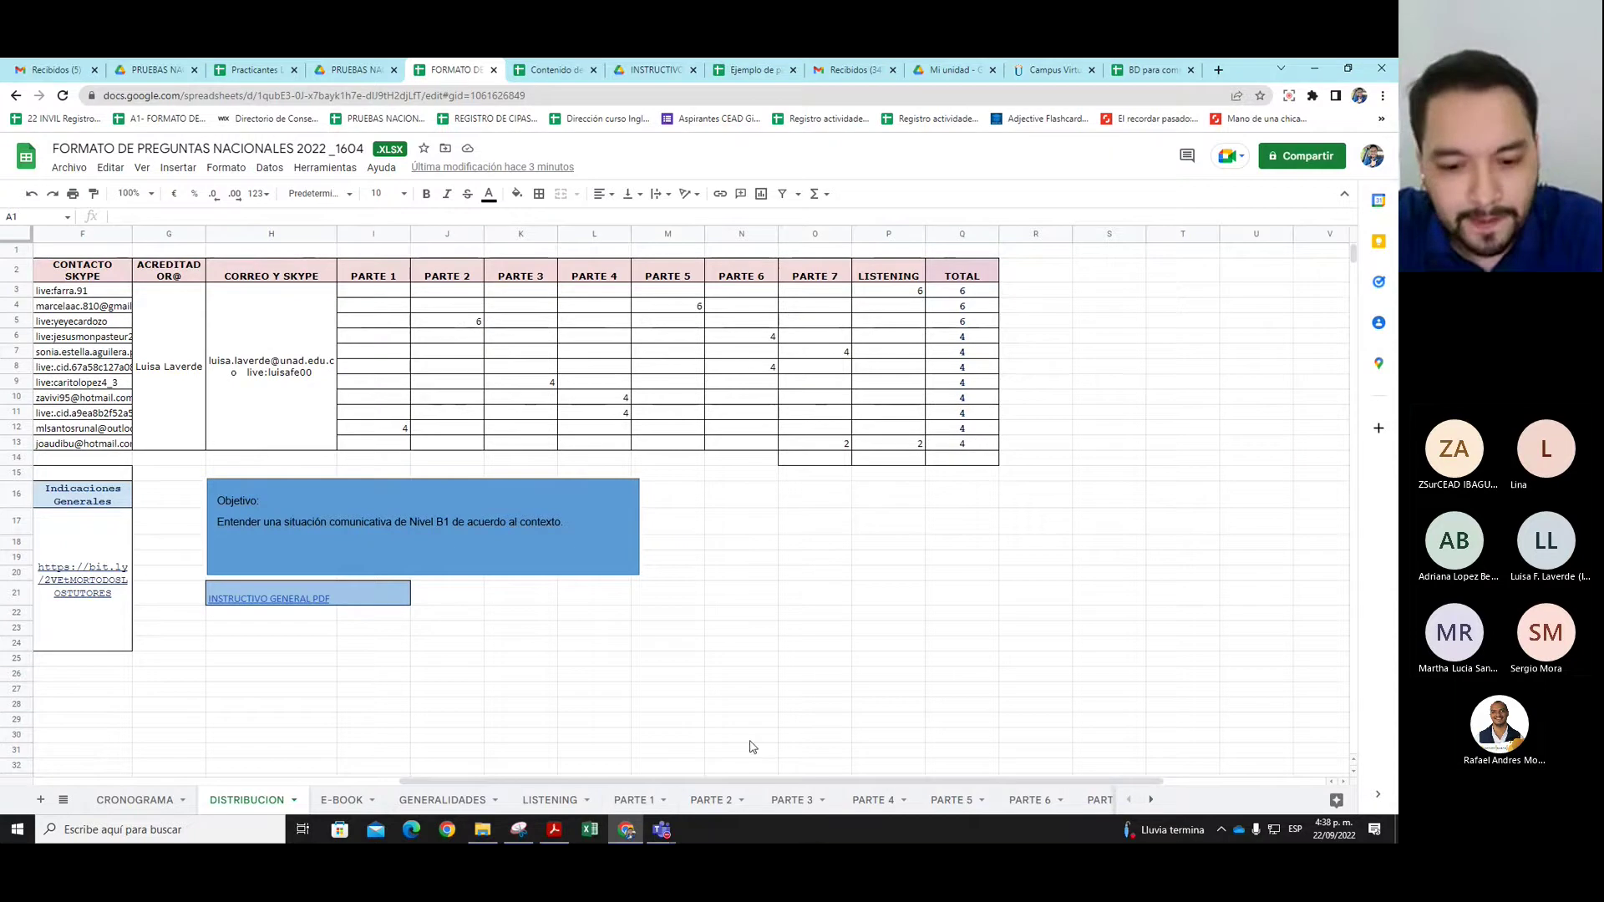
{"action": "left_click_drag", "start_coordinate": [739, 781], "coordinate": [485, 781]}
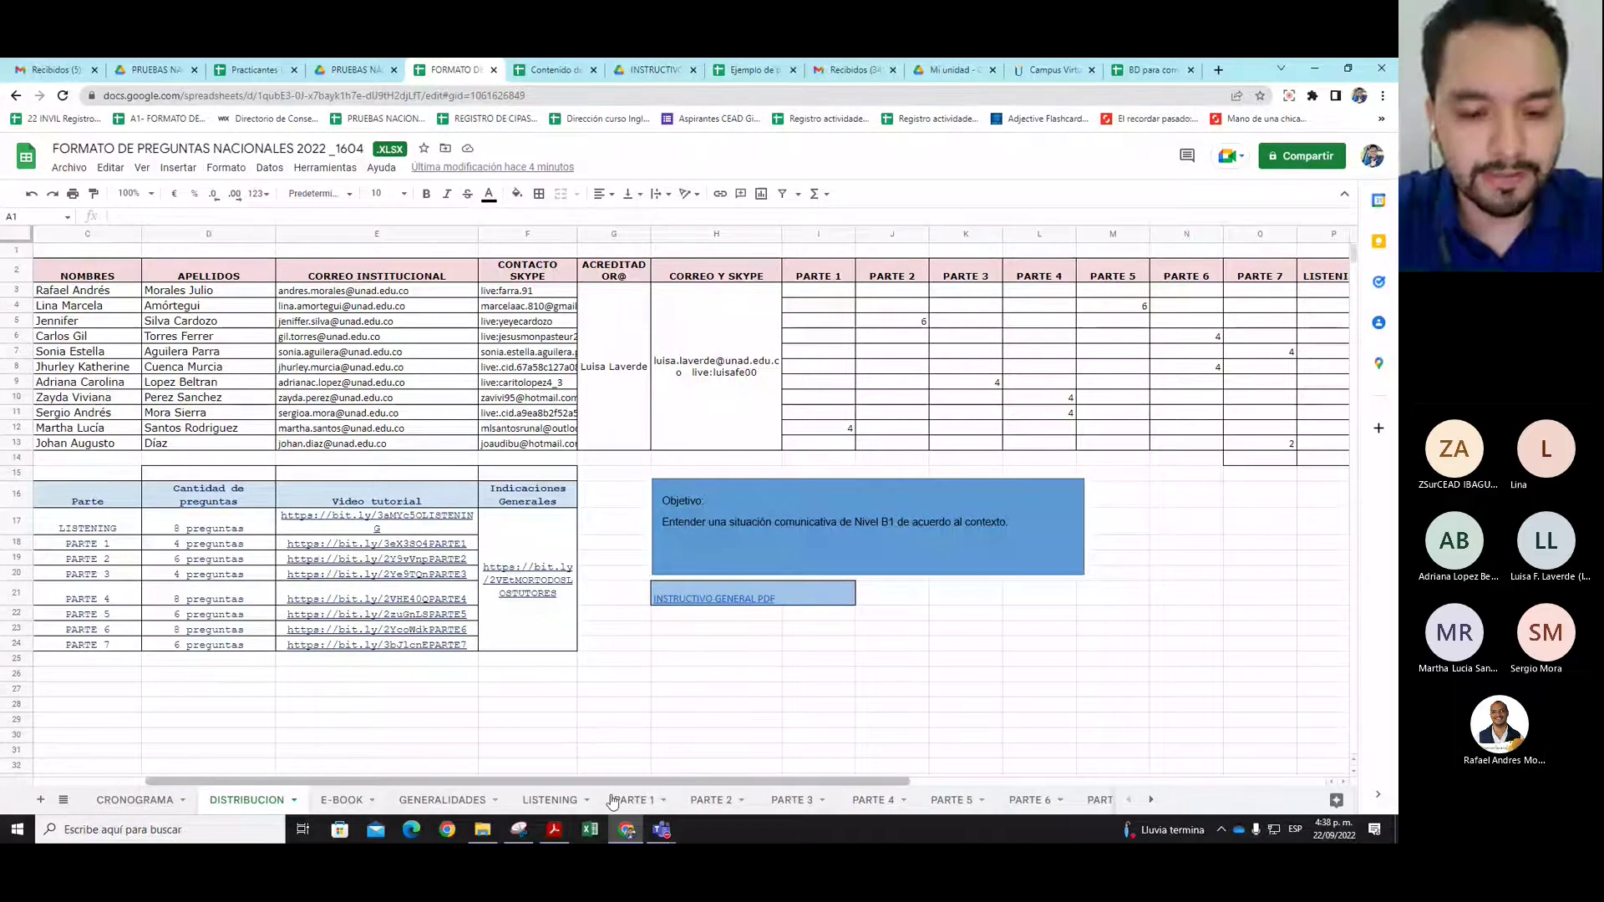
Review the activity dates on the CRONOGRAMA sheet and switch to the PRUEBAS NACIONALES folder in Google Drive
{"action": "scroll", "coordinate": [597, 743], "scroll_direction": "left", "scroll_amount": 3}
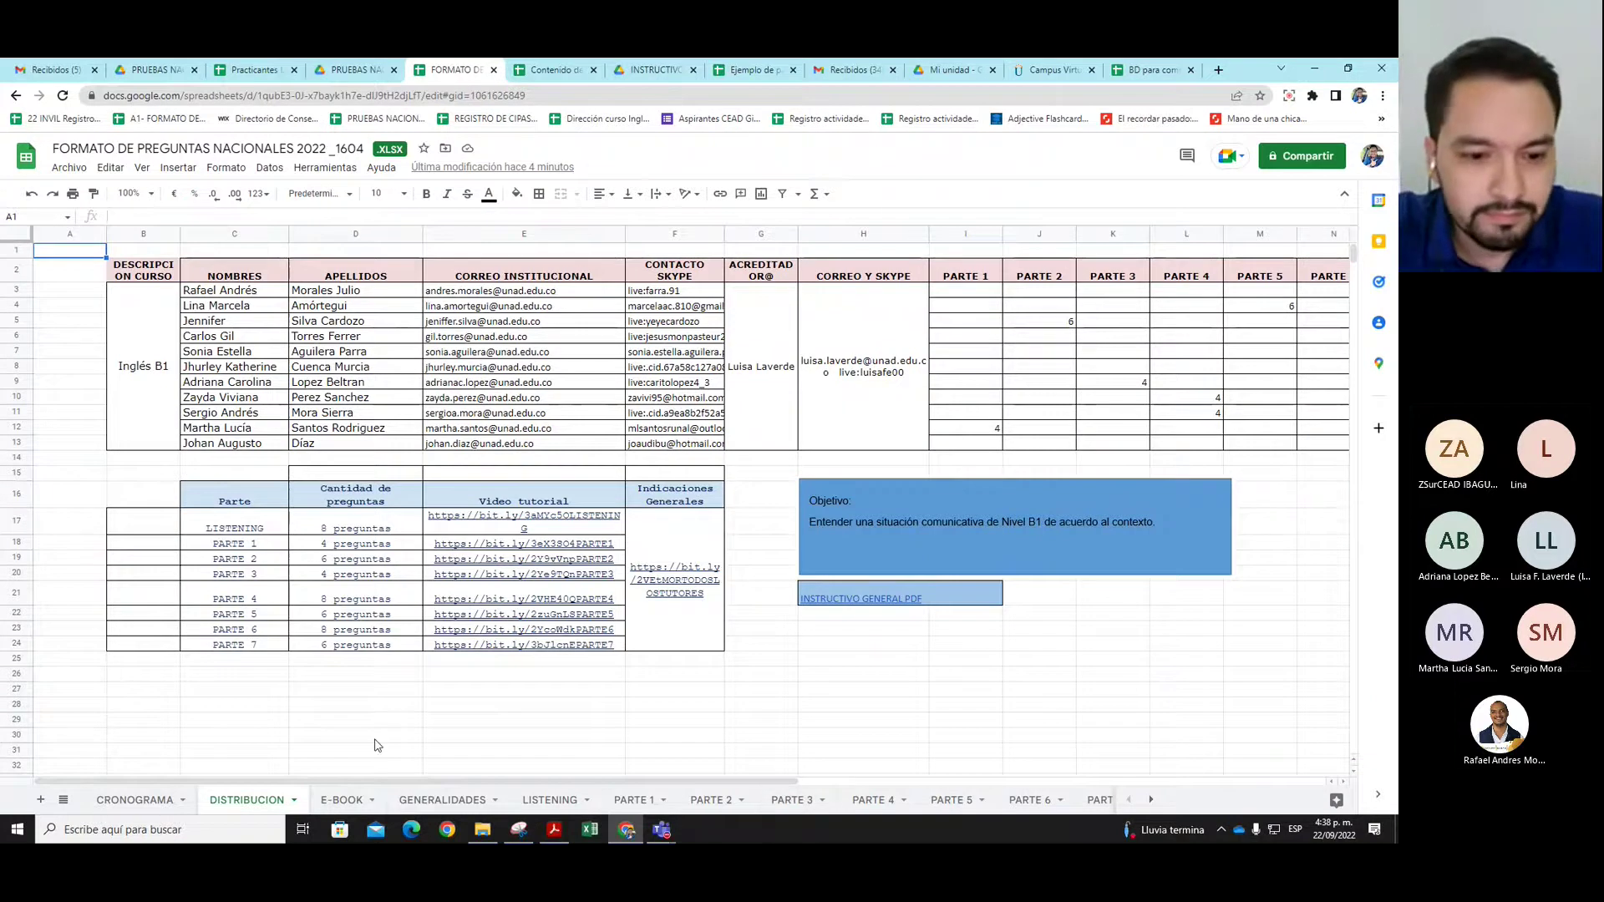
{"action": "left_click", "coordinate": [116, 803]}
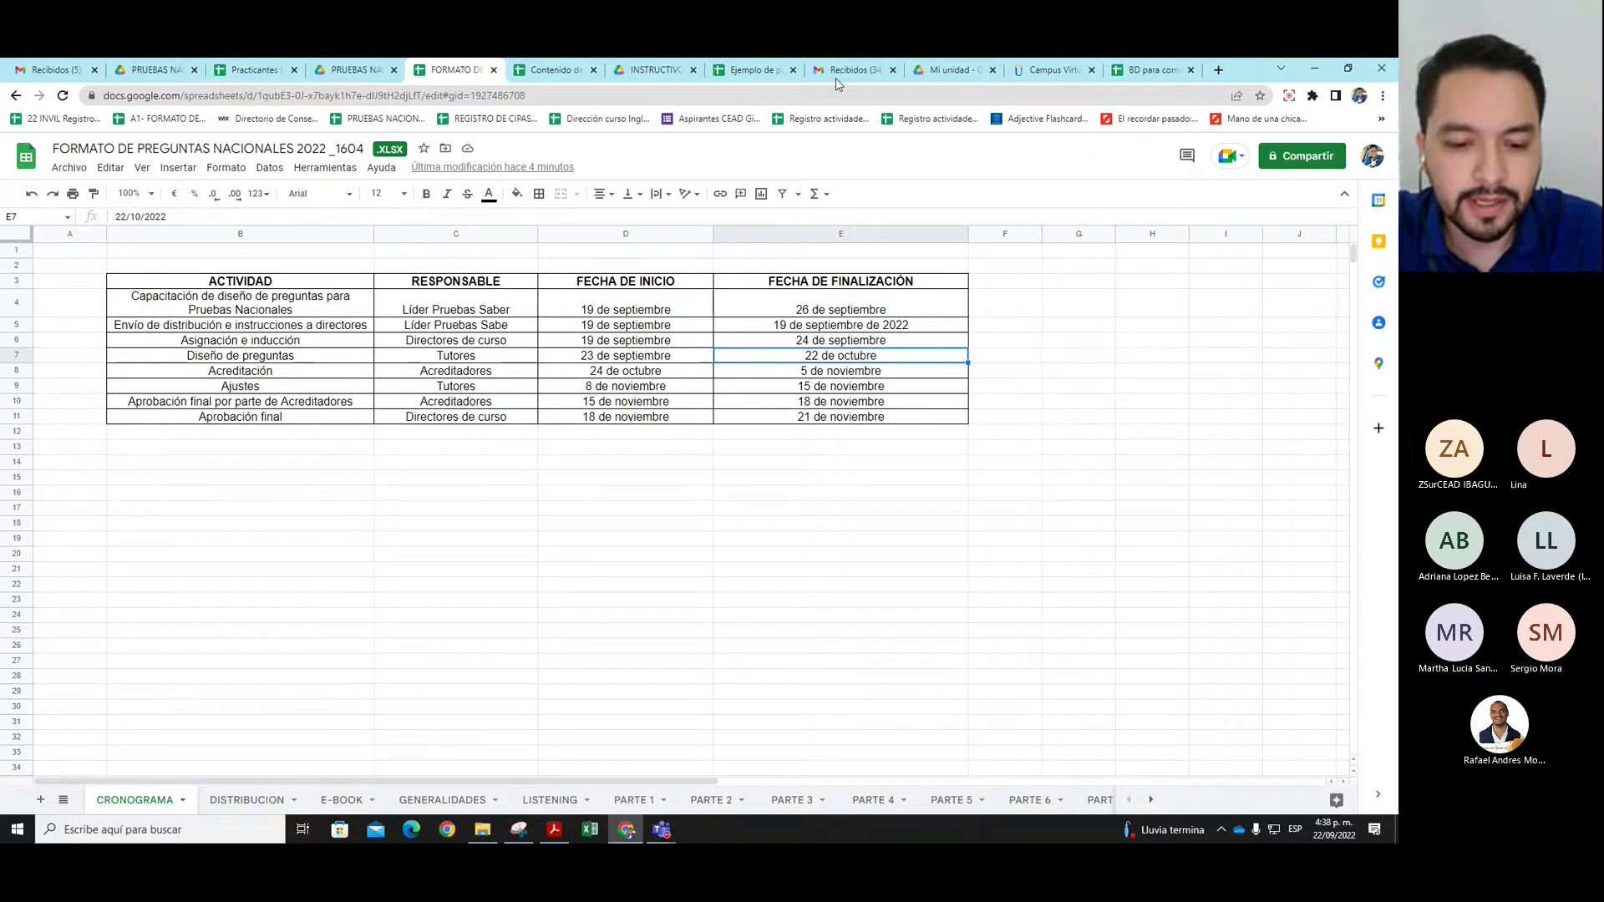
{"action": "left_click", "coordinate": [351, 70]}
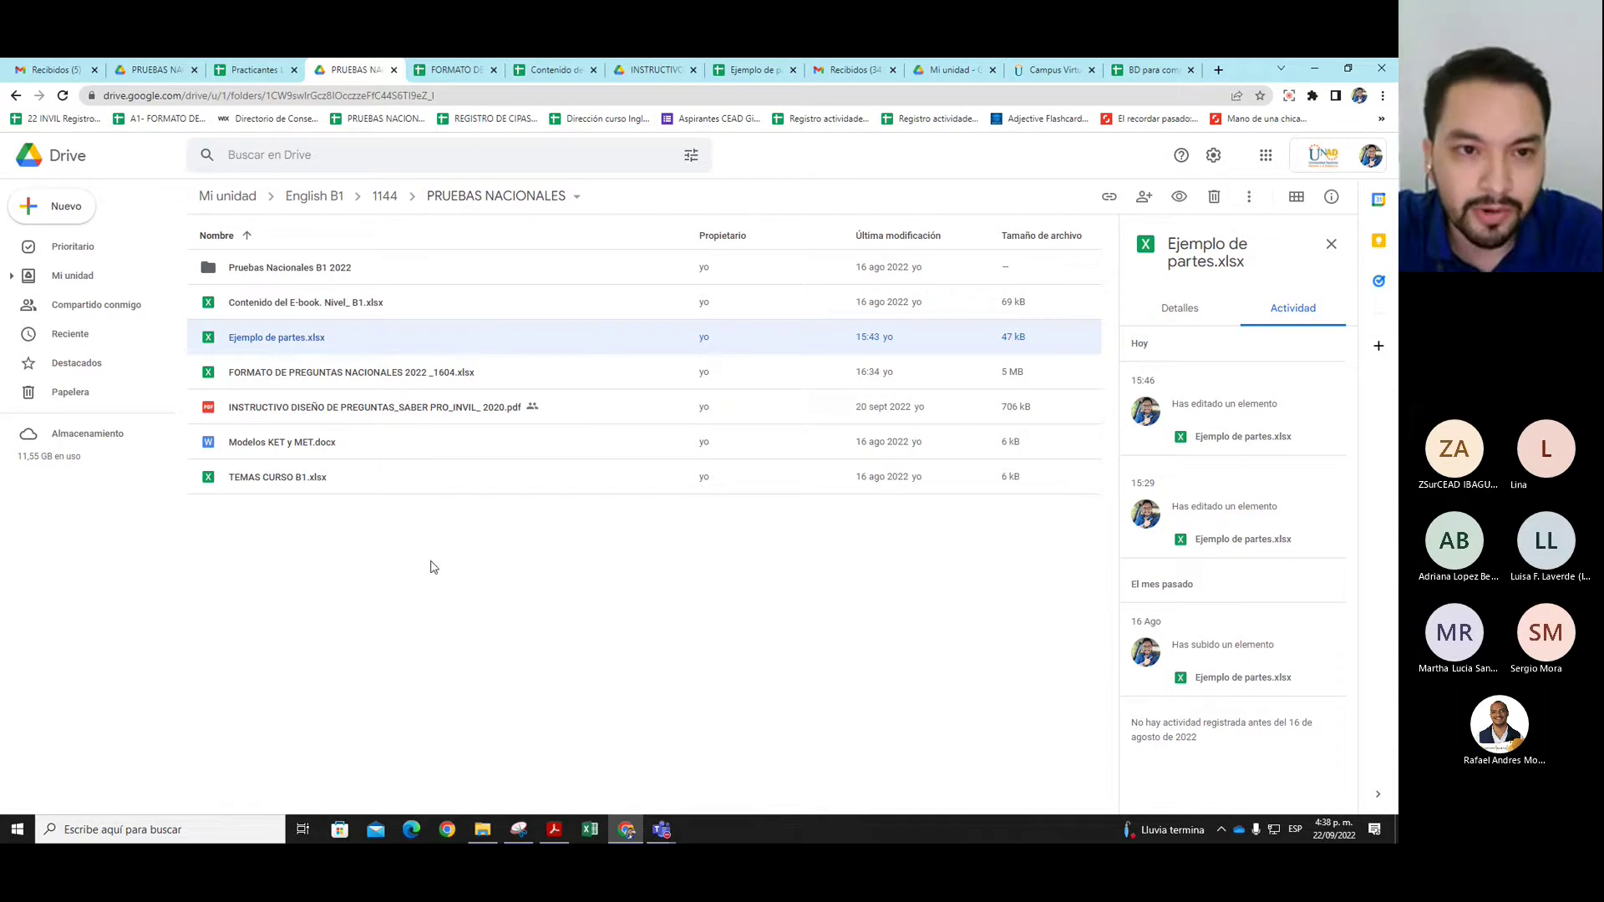
Return to the question format workbook and examine the answer option and feedback columns of the question table on the PARTE 1 sheet
{"action": "left_click", "coordinate": [418, 69]}
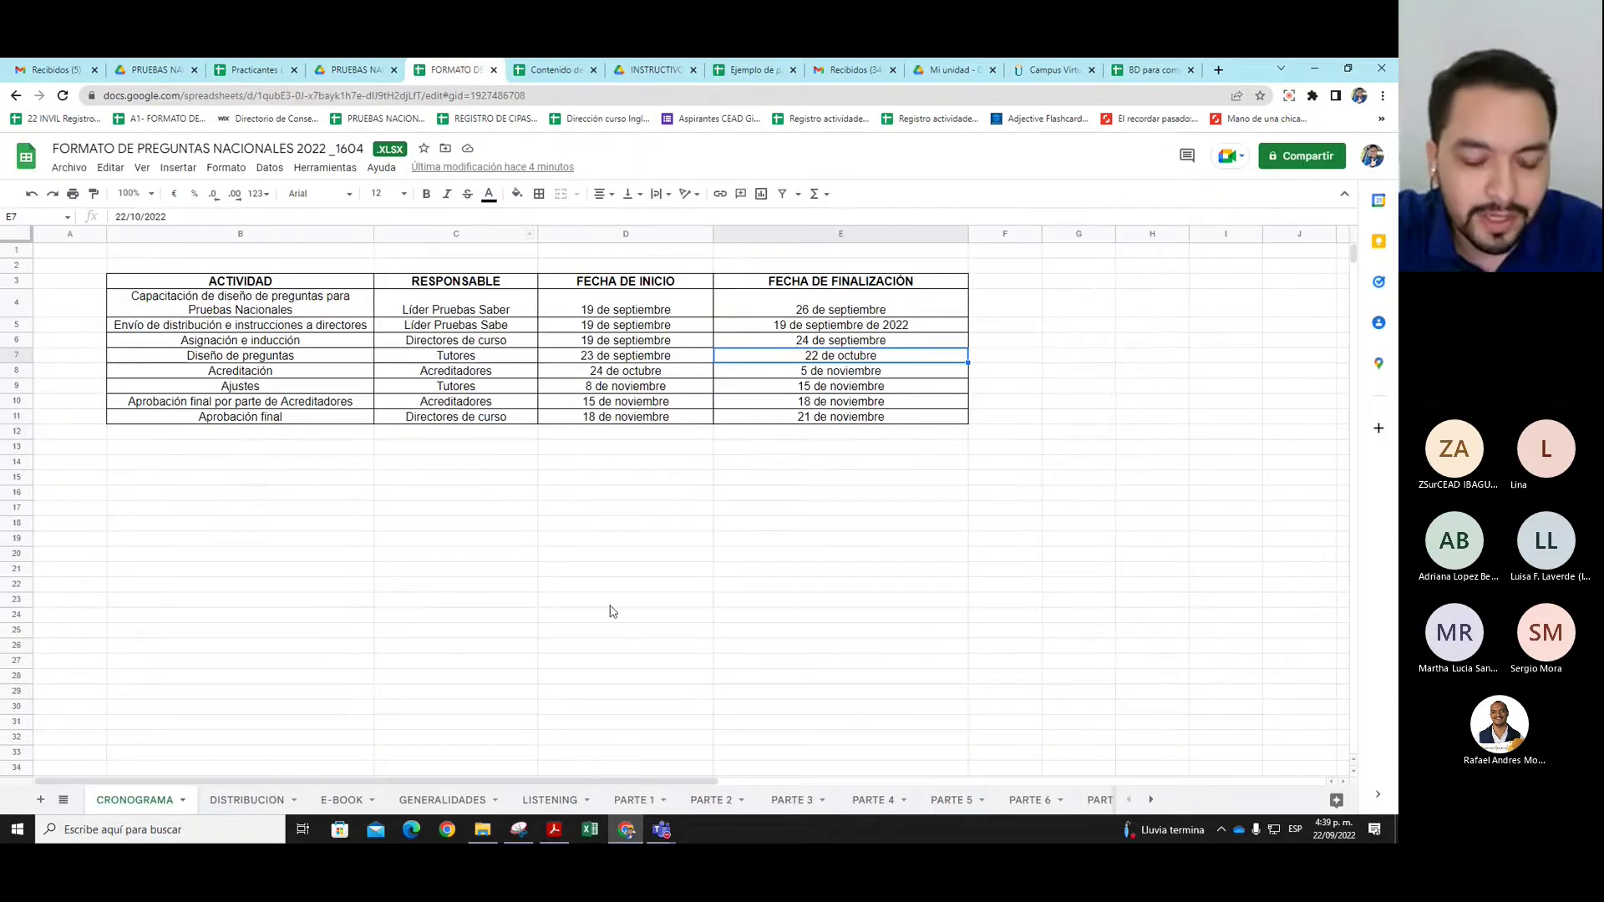
{"action": "left_click", "coordinate": [643, 800]}
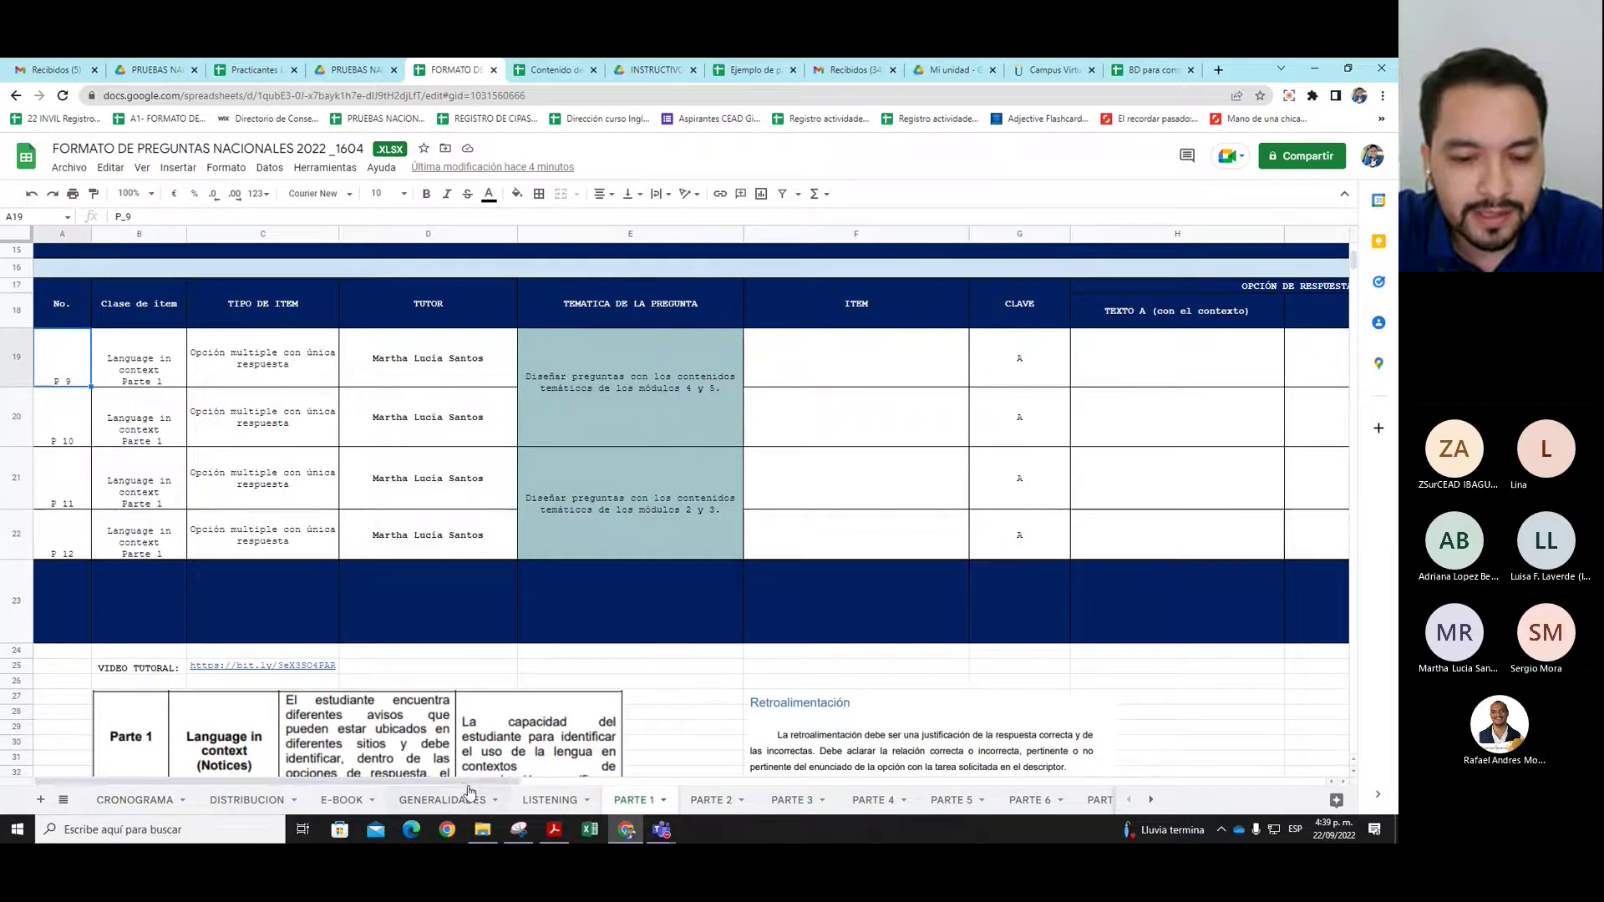
{"action": "left_click_drag", "start_coordinate": [489, 785], "coordinate": [835, 802]}
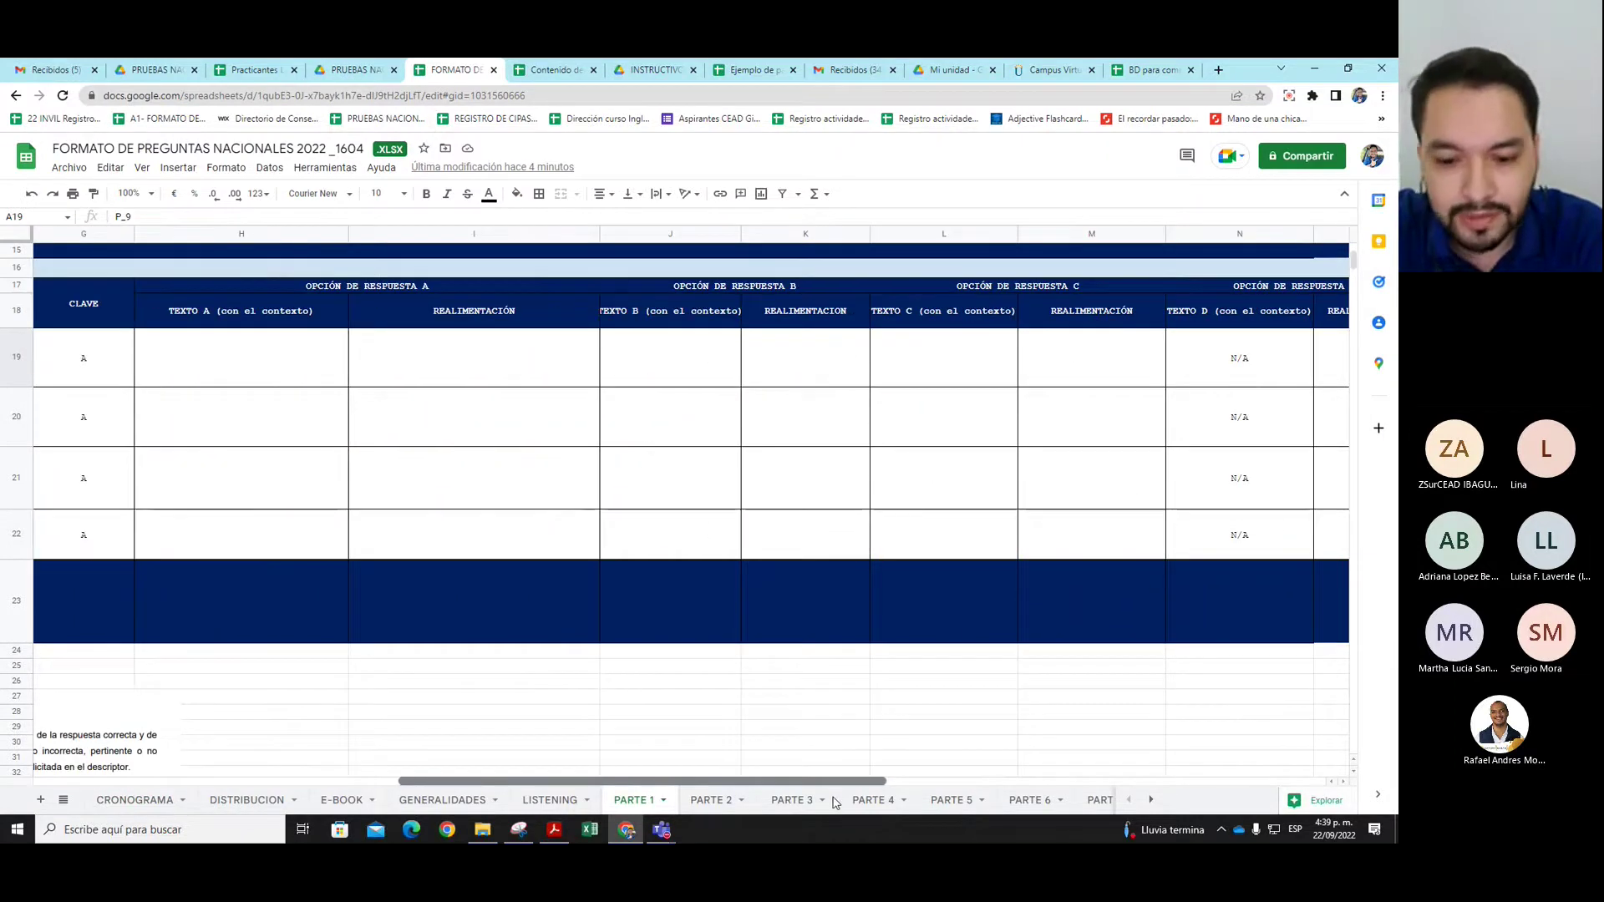